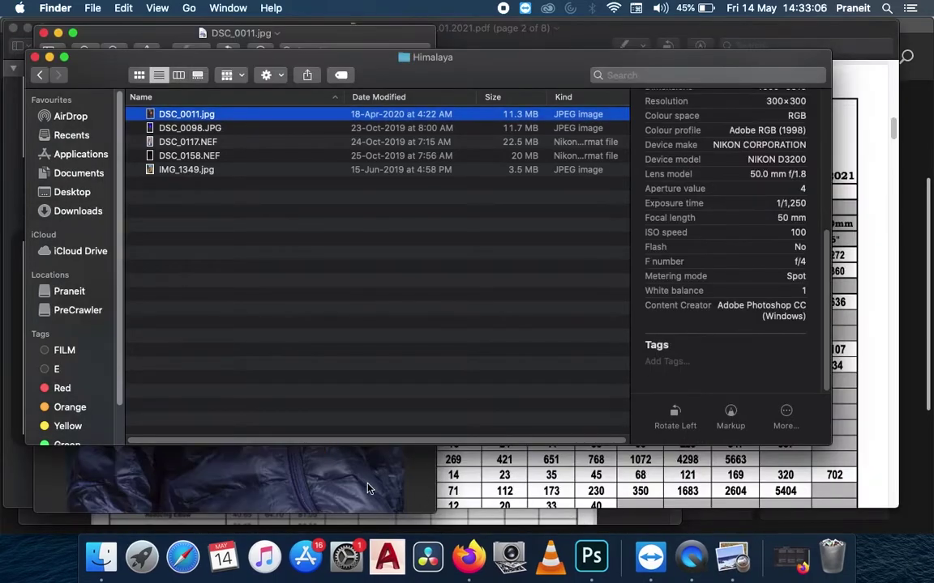
Switch to Photoshop and make a rectangular marquee selection around the girl's head and upper body in DSC_0011.jpg.
{"action": "left_click", "coordinate": [365, 486]}
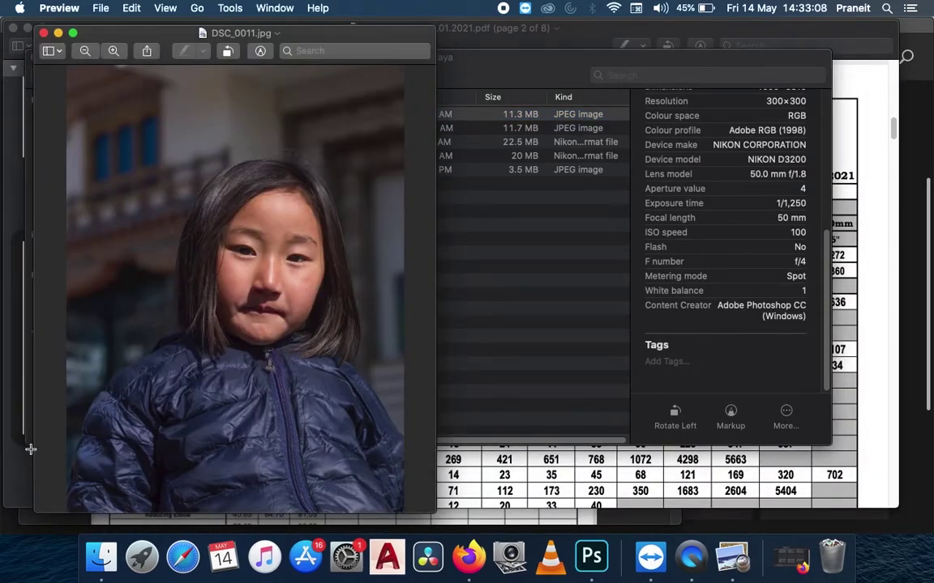
{"action": "left_click", "coordinate": [592, 556]}
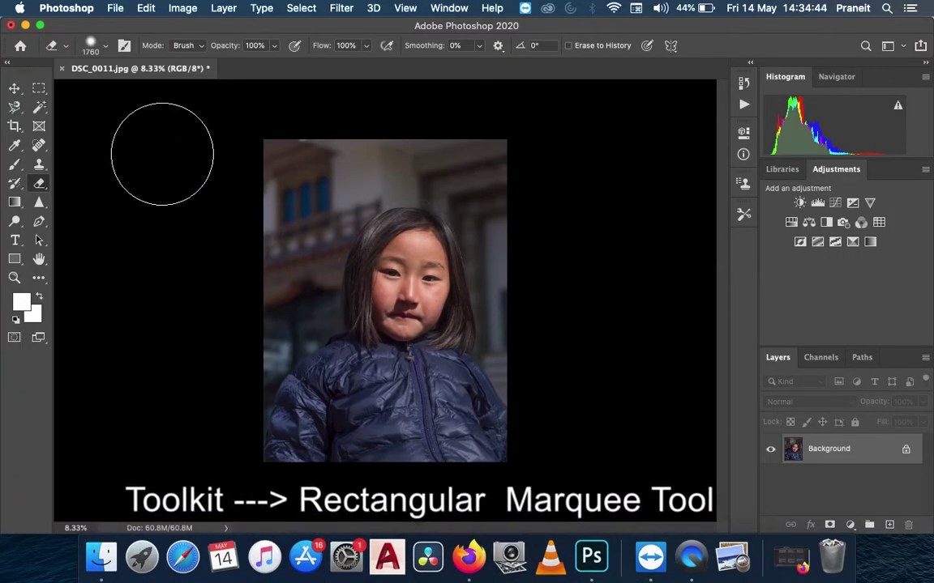
{"action": "left_click", "coordinate": [39, 87]}
{"action": "left_click_drag", "start_coordinate": [295, 170], "coordinate": [499, 408]}
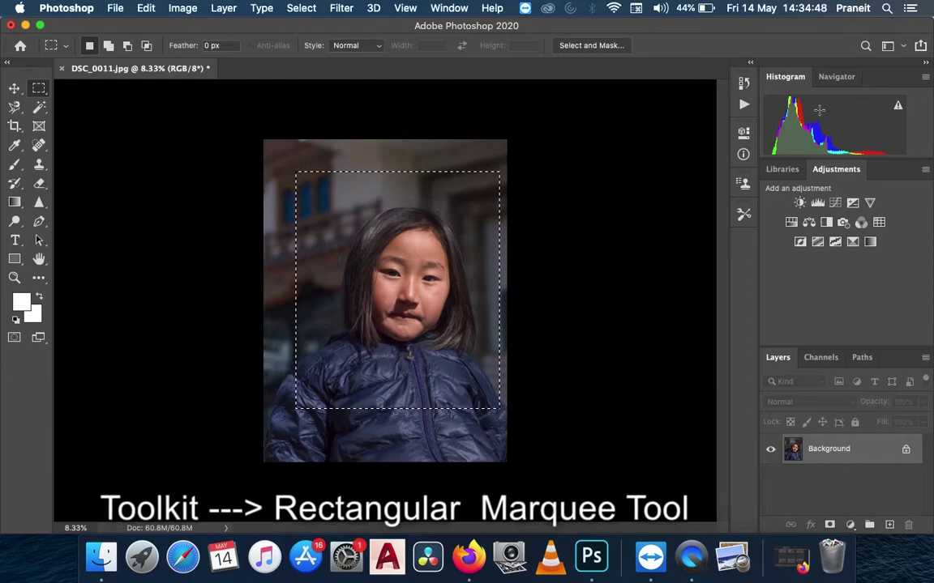
Add a Brightness/Contrast adjustment layer limited to the selection and lower its contrast to -28.
{"action": "left_click", "coordinate": [799, 202]}
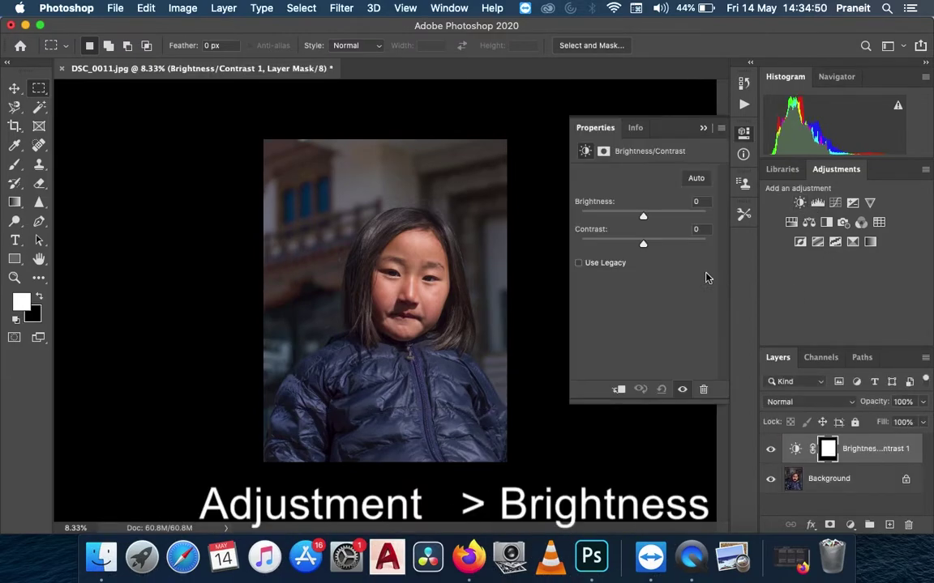
{"action": "left_click", "coordinate": [616, 243]}
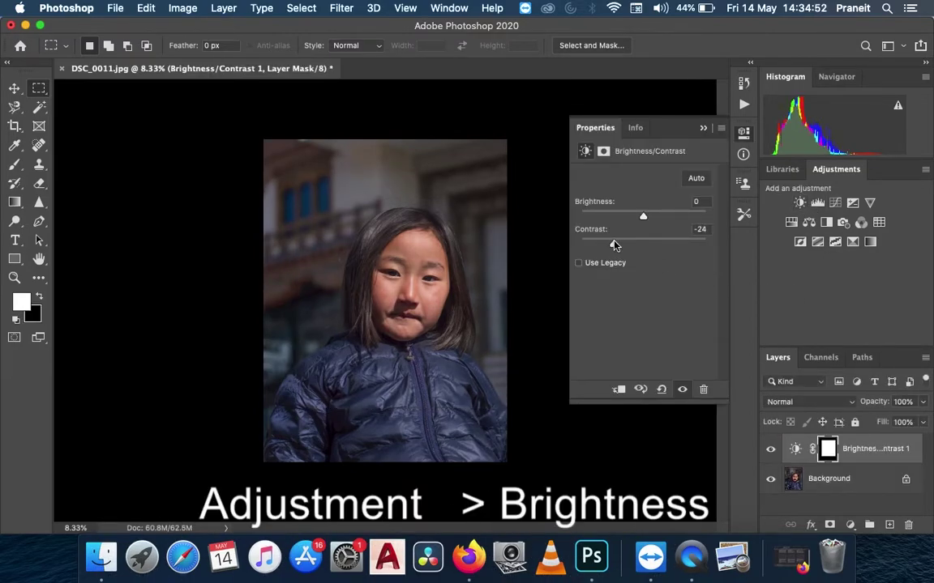
{"action": "left_click", "coordinate": [598, 245]}
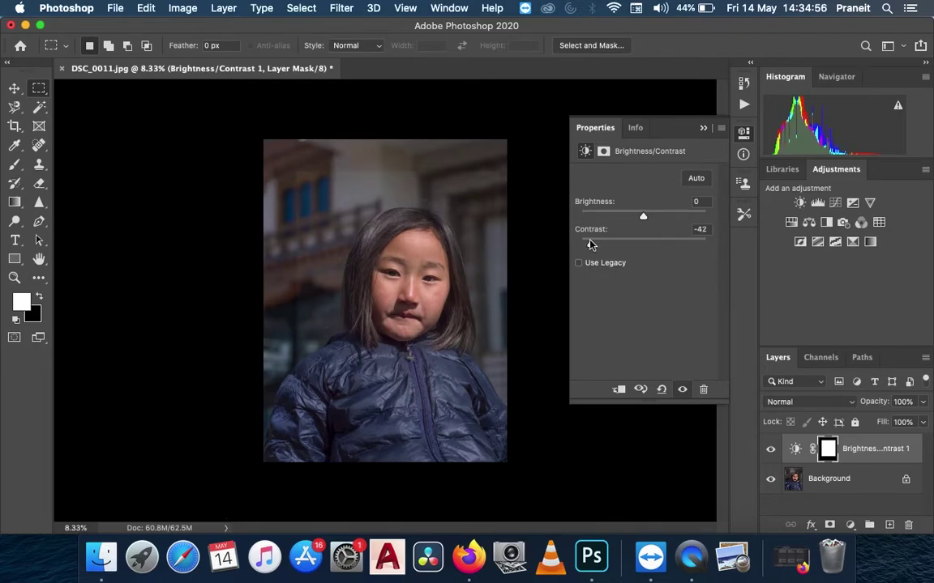
{"action": "left_click_drag", "start_coordinate": [589, 244], "coordinate": [613, 247]}
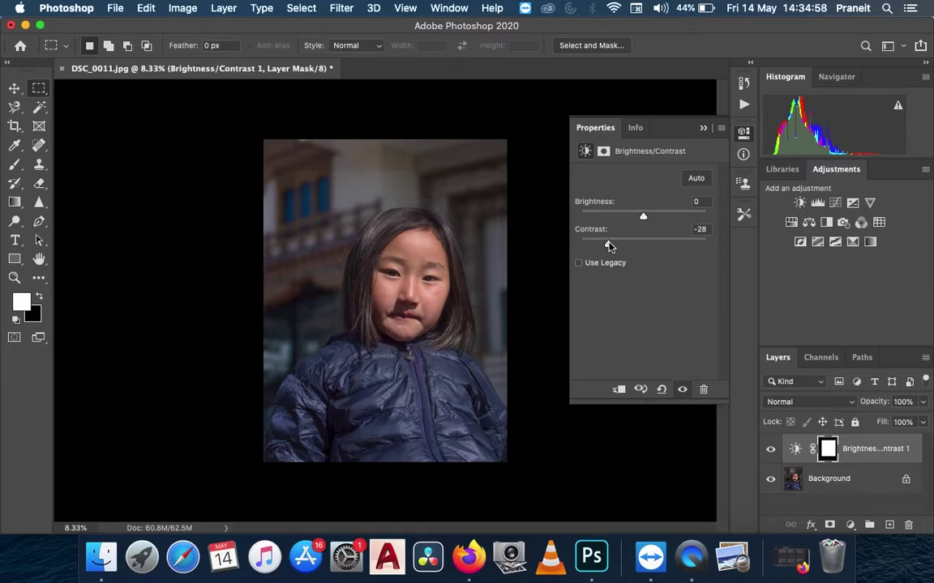
Set the adjustment's brightness to -5 and its contrast to -37.
{"action": "key", "text": "super+equal"}
{"action": "key", "text": "super+equal"}
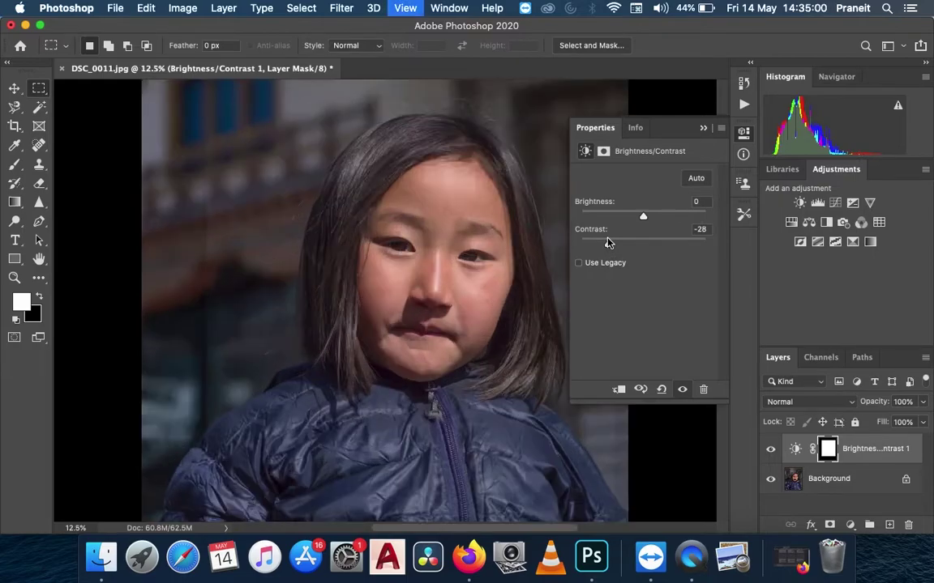
{"action": "key", "text": "super+equal"}
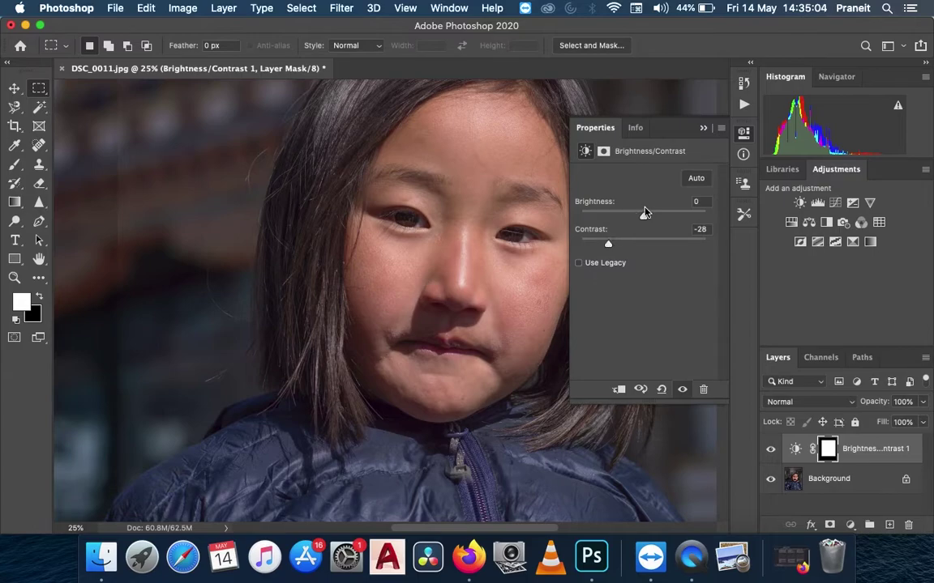
{"action": "left_click_drag", "start_coordinate": [609, 247], "coordinate": [580, 248]}
{"action": "left_click_drag", "start_coordinate": [634, 215], "coordinate": [640, 215]}
{"action": "left_click", "coordinate": [650, 216]}
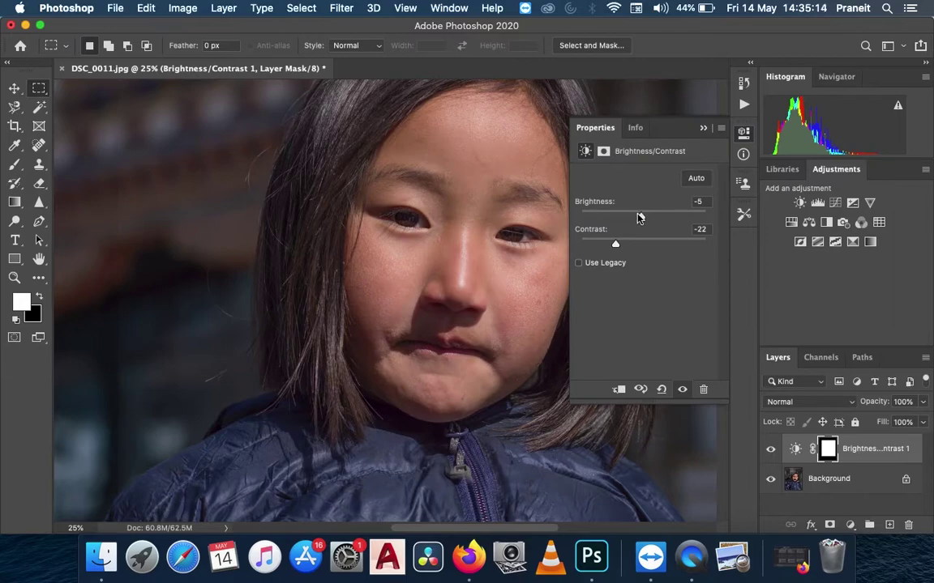
{"action": "left_click", "coordinate": [598, 245]}
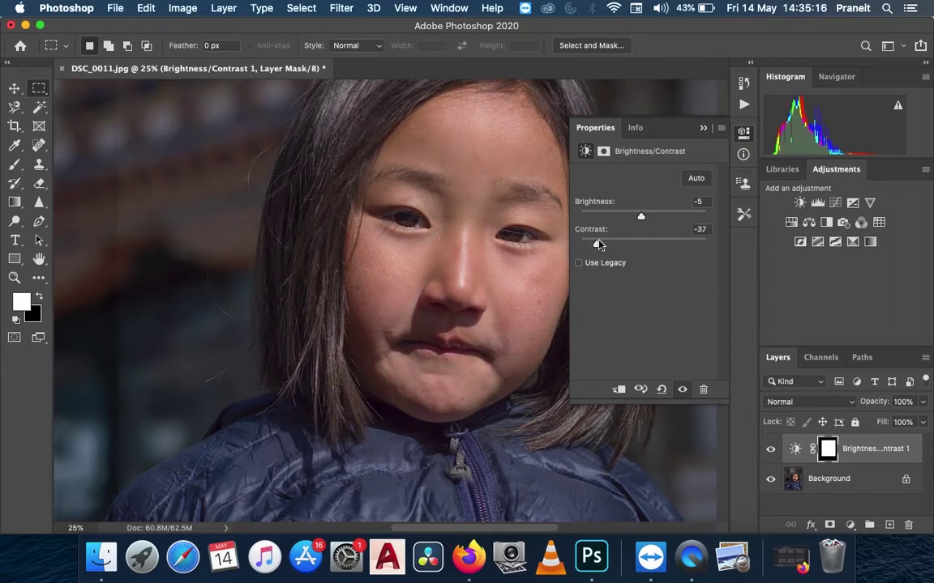
Reset the brightness and contrast through the Use Legacy option and lower the contrast to -36.
{"action": "left_click", "coordinate": [580, 265]}
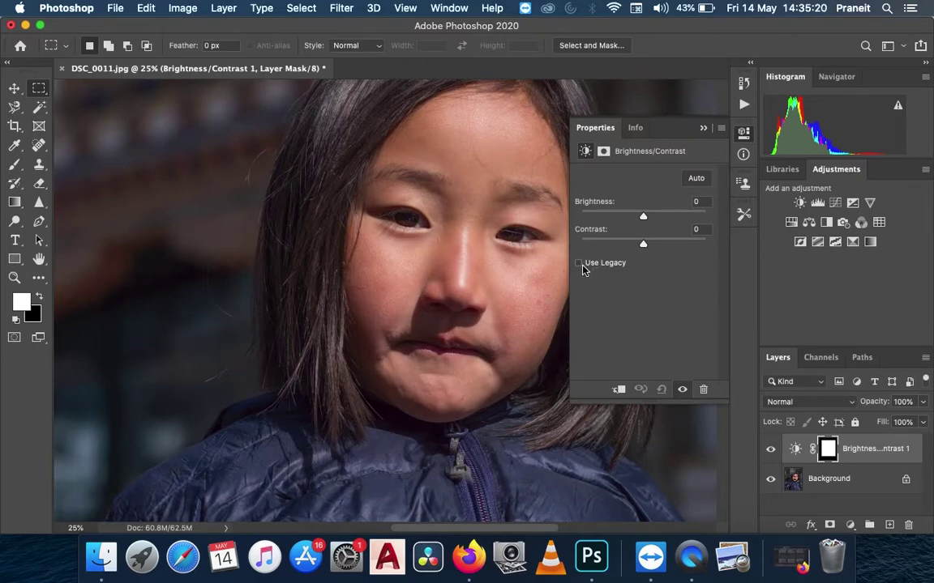
{"action": "left_click", "coordinate": [597, 244]}
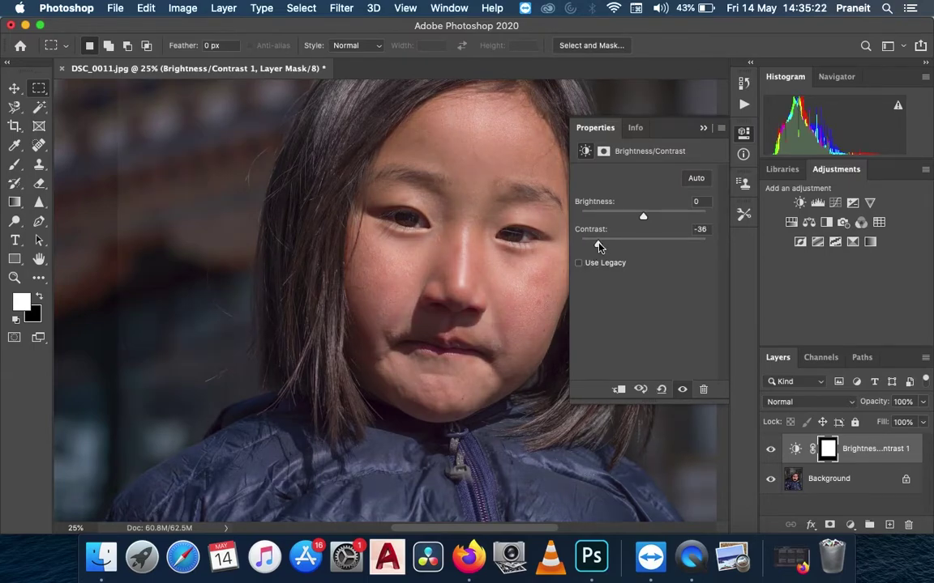
Try a lower density for the Brightness/Contrast layer mask and undo the change.
{"action": "left_click", "coordinate": [603, 150]}
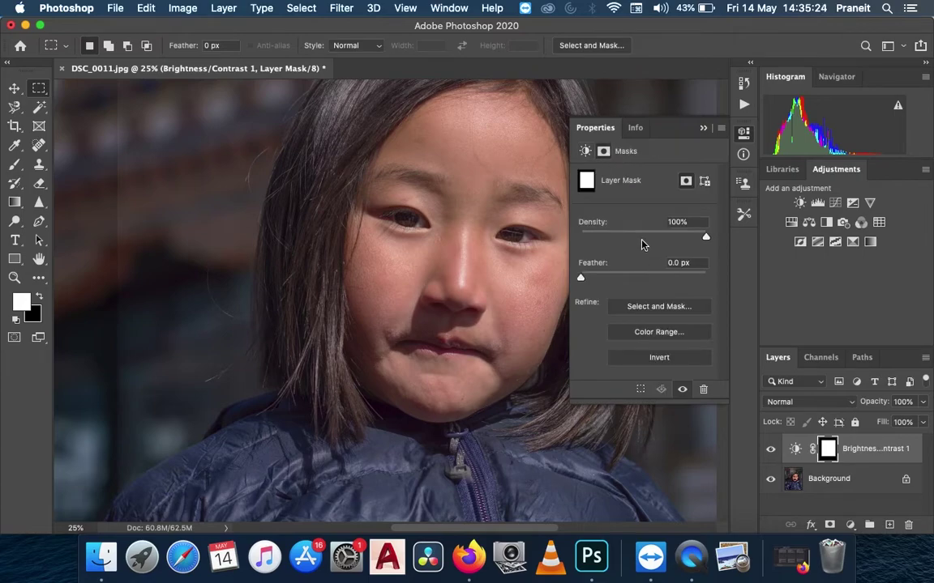
{"action": "left_click_drag", "start_coordinate": [610, 237], "coordinate": [671, 238]}
{"action": "key", "text": "super+z"}
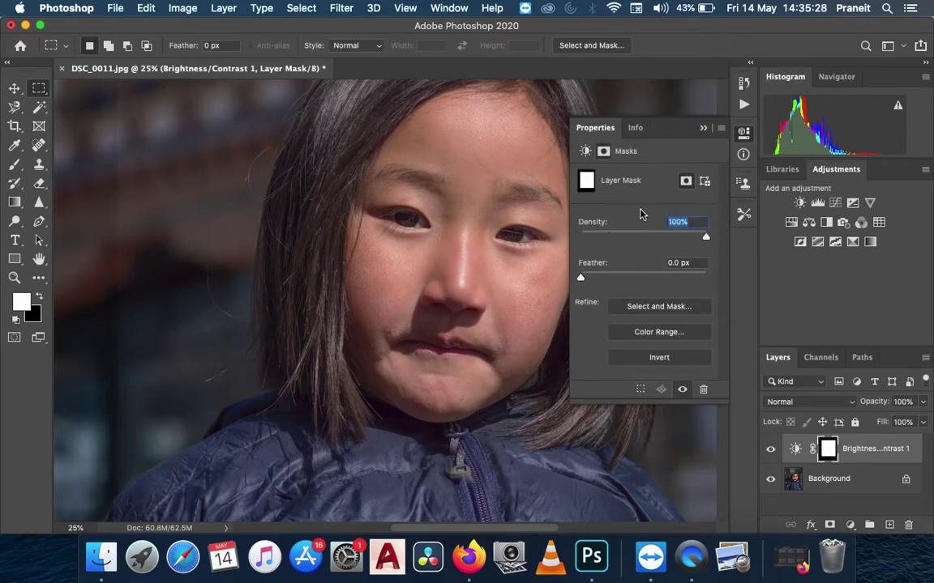
Set the Brightness/Contrast layer's contrast to -38 and collapse its settings.
{"action": "left_click", "coordinate": [585, 151]}
{"action": "left_click_drag", "start_coordinate": [596, 245], "coordinate": [595, 245]}
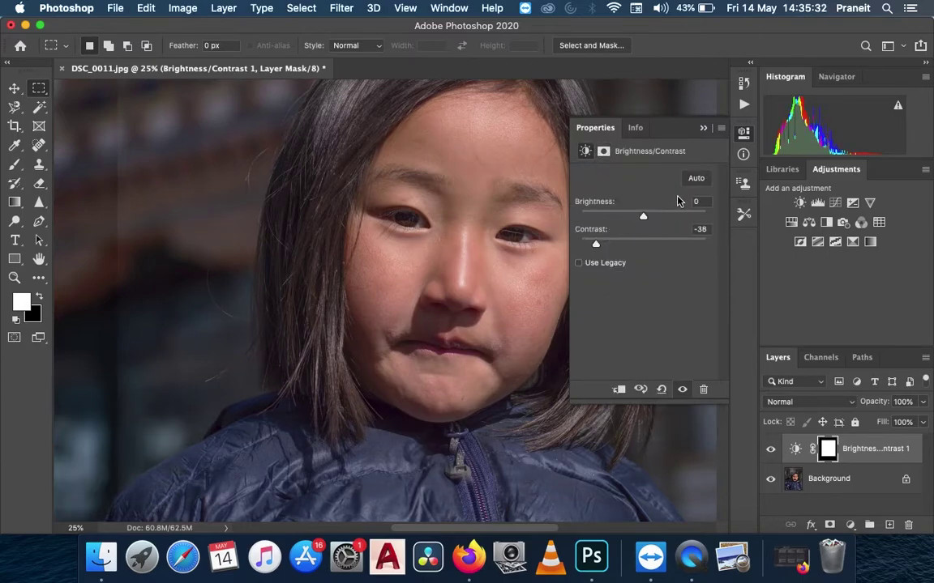
{"action": "left_click", "coordinate": [703, 129]}
{"action": "key", "text": "super+minus"}
{"action": "key", "text": "super+minus"}
{"action": "key", "text": "super+minus"}
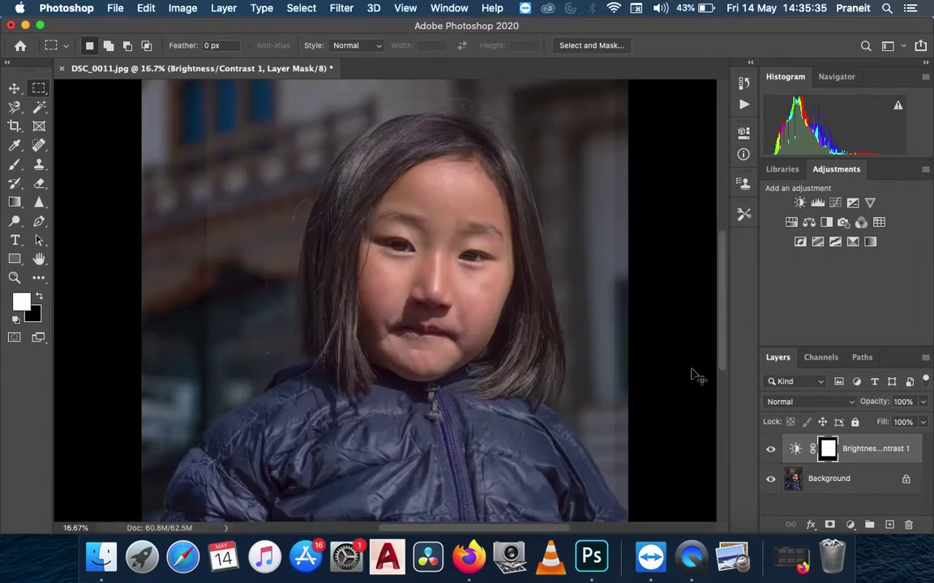
Erase the Brightness/Contrast layer's mask over the jacket with the Eraser tool at 1760 px.
{"action": "left_click", "coordinate": [38, 181]}
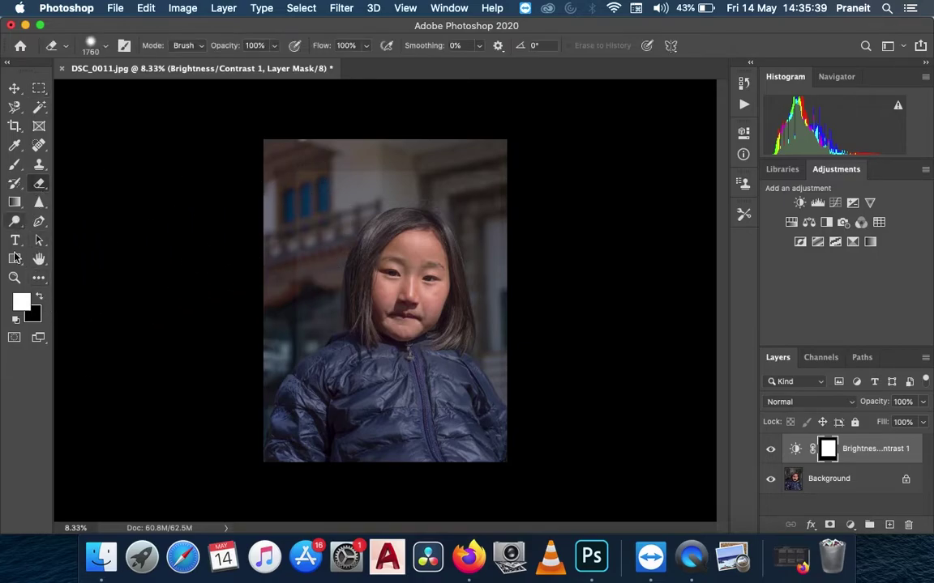
{"action": "left_click", "coordinate": [40, 183]}
{"action": "left_click", "coordinate": [91, 183]}
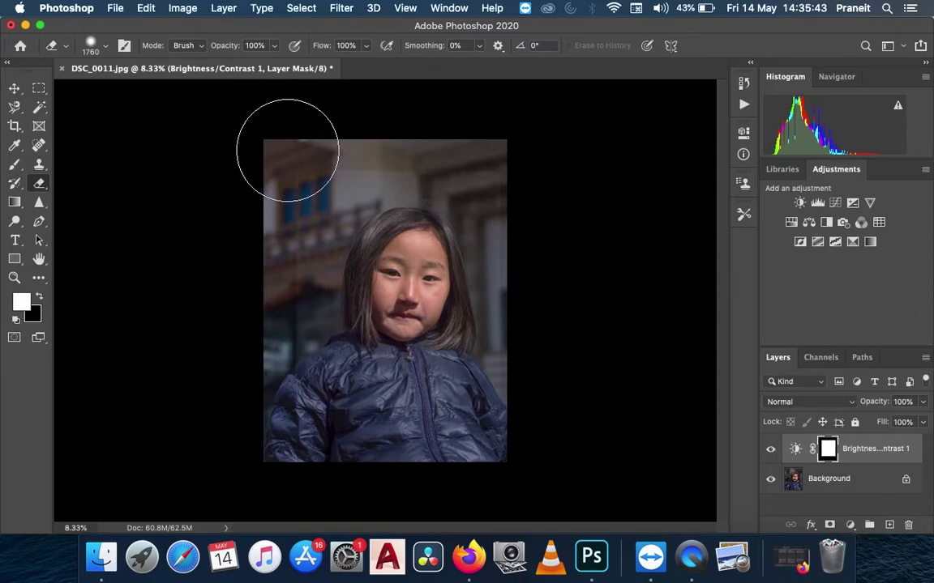
{"action": "left_click_drag", "start_coordinate": [431, 427], "coordinate": [369, 410]}
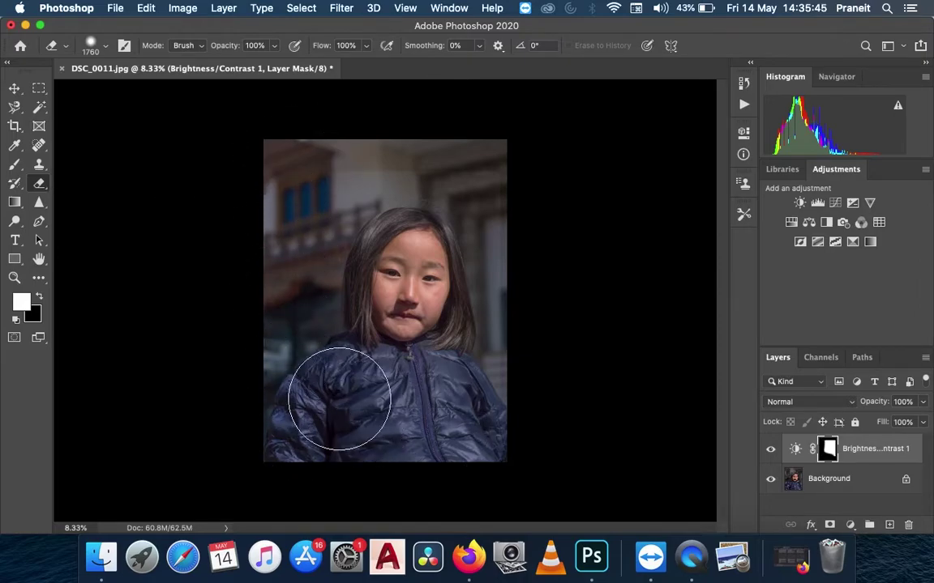
Reduce the eraser's brush size to 428 px.
{"action": "left_click", "coordinate": [104, 47]}
{"action": "left_click_drag", "start_coordinate": [127, 94], "coordinate": [150, 91]}
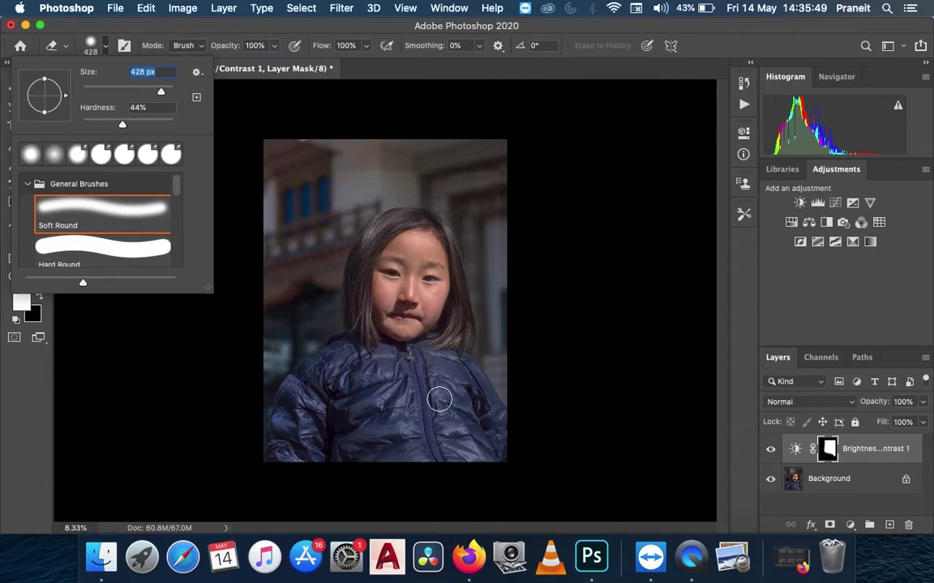
{"action": "key", "text": "Return"}
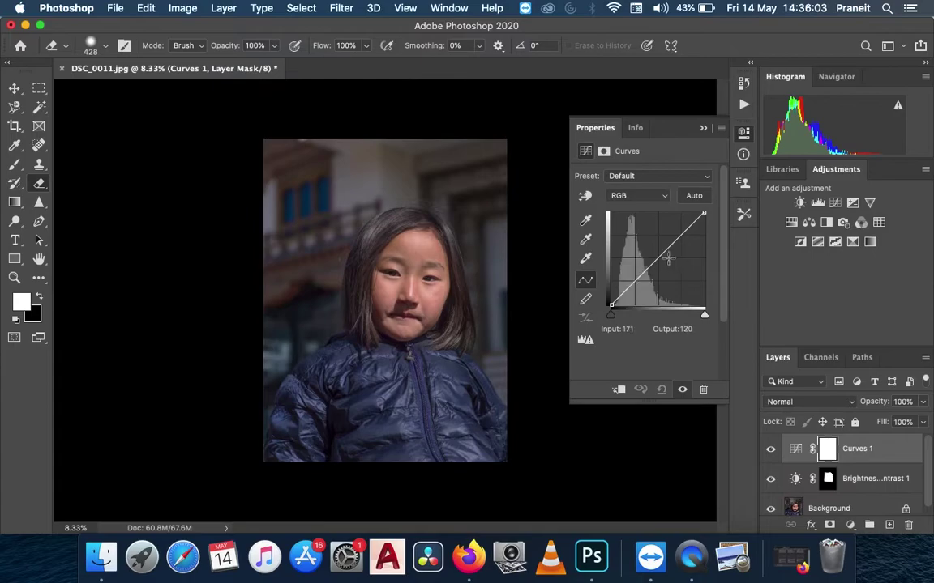
Brighten the midtones with a Curves adjustment layer by raising the RGB curve at input 117 to output 141.
{"action": "left_click_drag", "start_coordinate": [656, 260], "coordinate": [653, 254]}
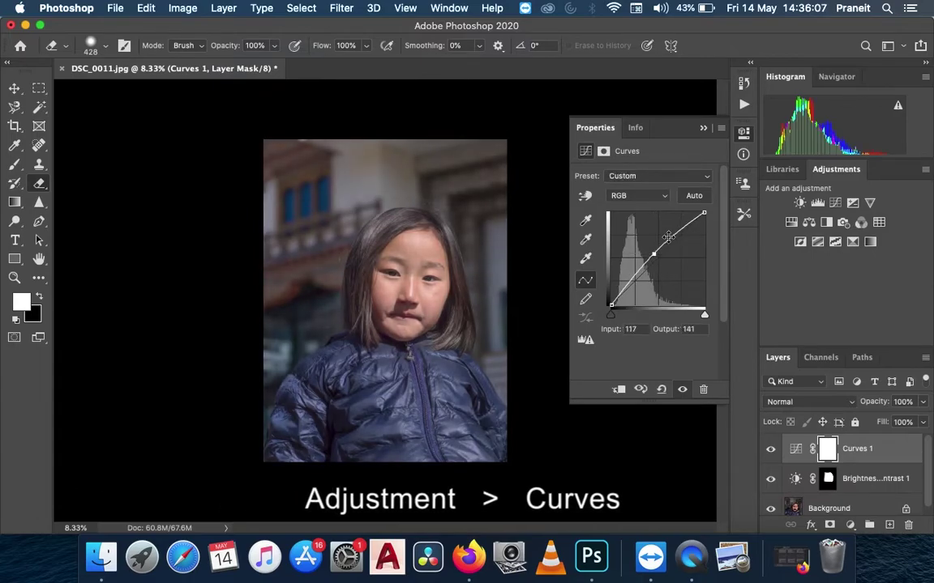
{"action": "left_click", "coordinate": [701, 130]}
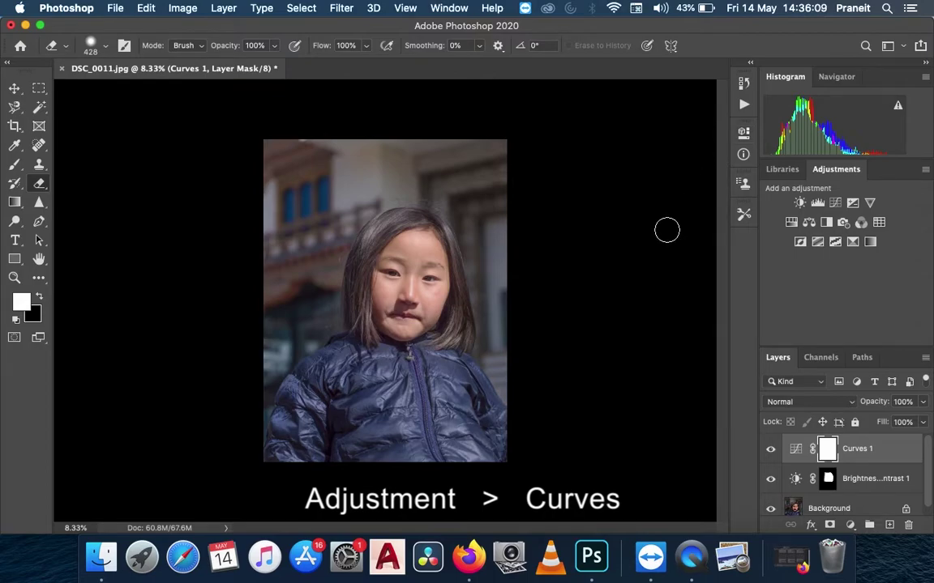
Examine the girl's face up close to judge the curves adjustment, and return to the whole photo.
{"action": "key", "text": "super+equal"}
{"action": "key", "text": "super+equal"}
{"action": "key", "text": "super+equal"}
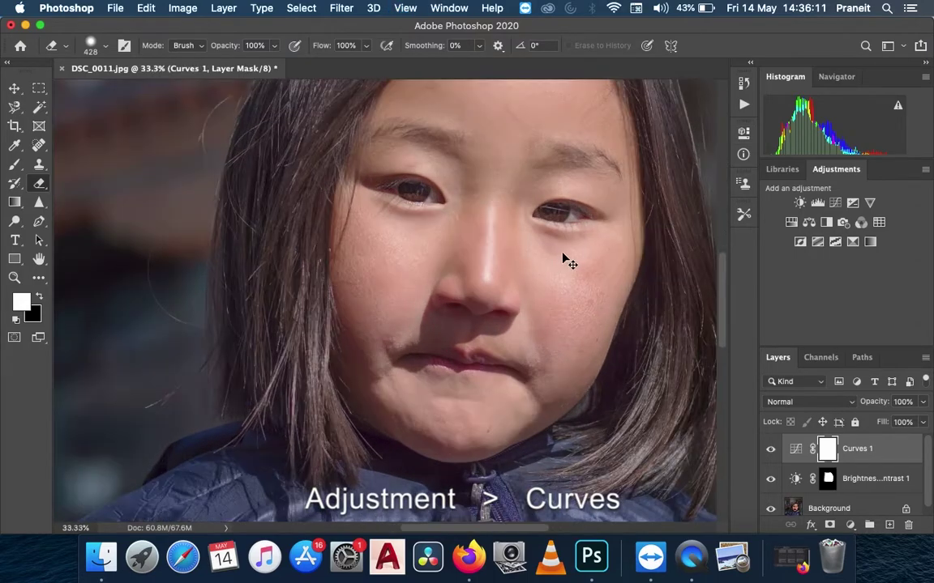
{"action": "key", "text": "super+equal"}
{"action": "key", "text": "super+minus"}
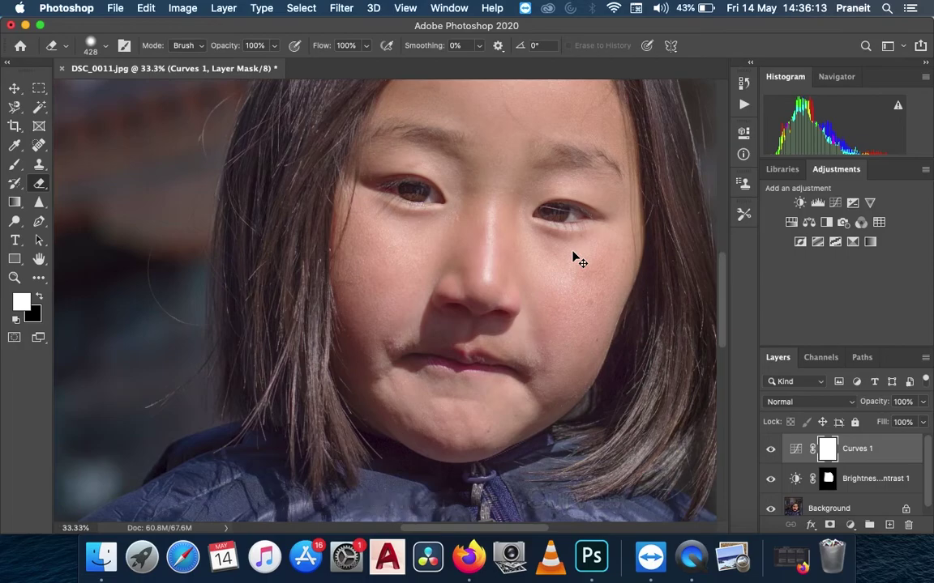
{"action": "key", "text": "super+minus"}
{"action": "key", "text": "super+minus"}
{"action": "key", "text": "super+minus"}
{"action": "key", "text": "super+minus"}
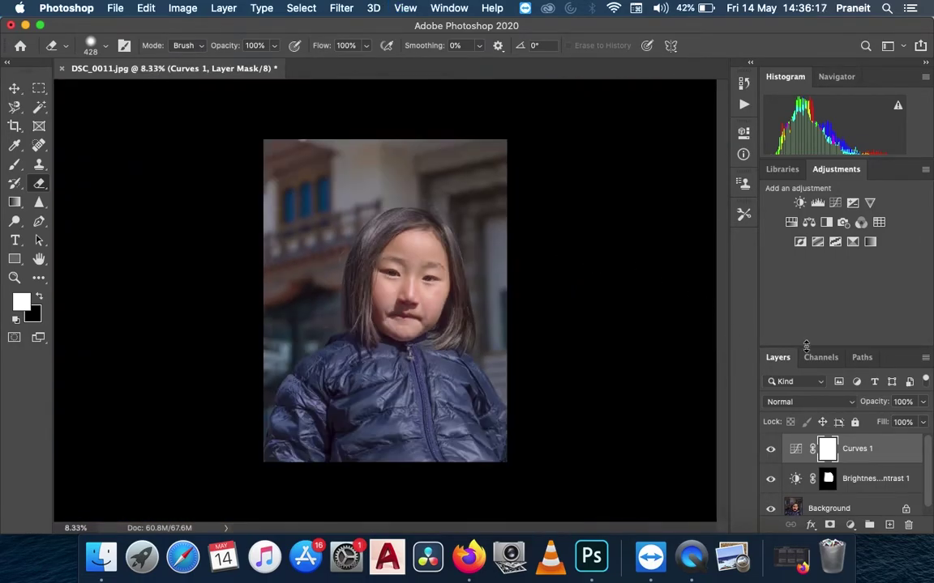
Add a Vibrance adjustment layer and set its vibrance to +44.
{"action": "left_click", "coordinate": [869, 202]}
{"action": "left_click_drag", "start_coordinate": [697, 186], "coordinate": [674, 191]}
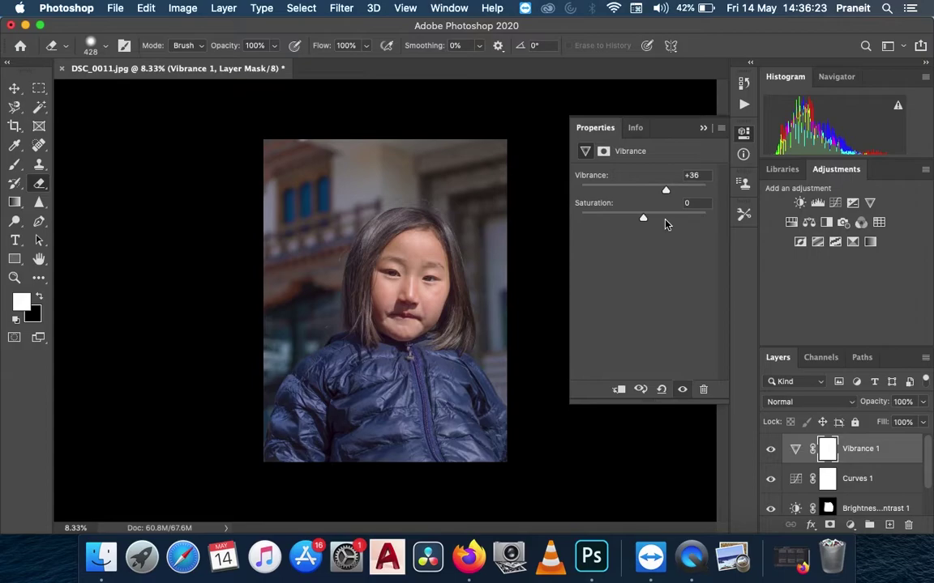
{"action": "left_click_drag", "start_coordinate": [671, 190], "coordinate": [672, 190]}
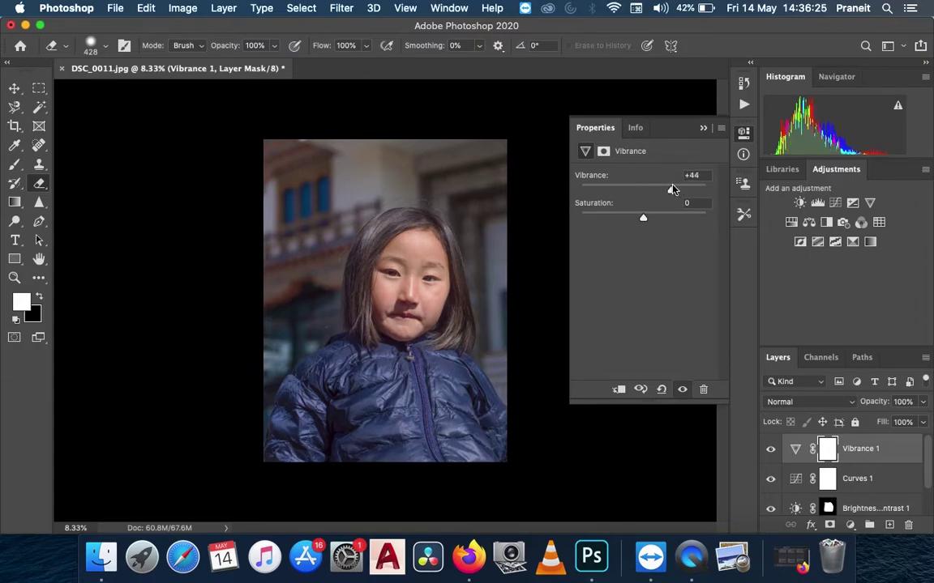
{"action": "left_click", "coordinate": [703, 127]}
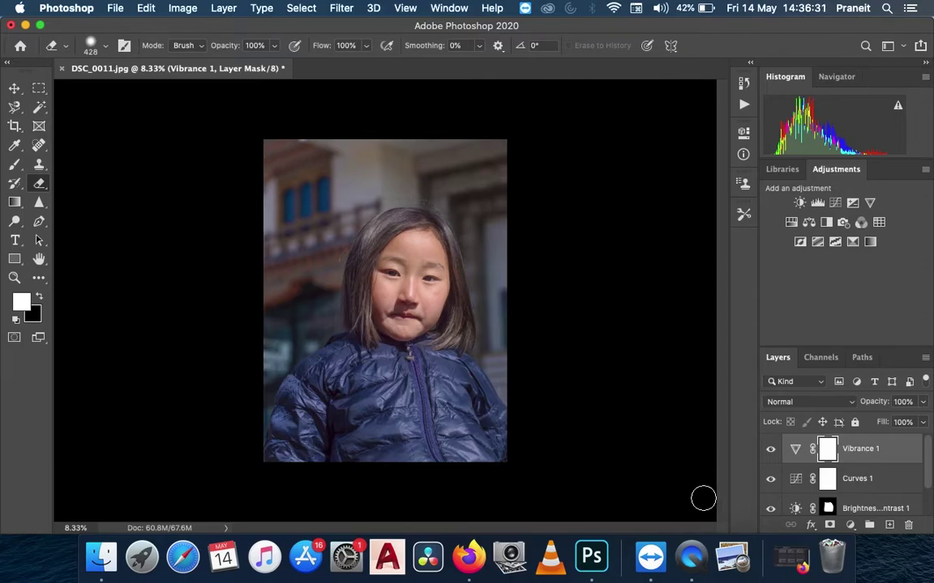
{"action": "left_click", "coordinate": [696, 553]}
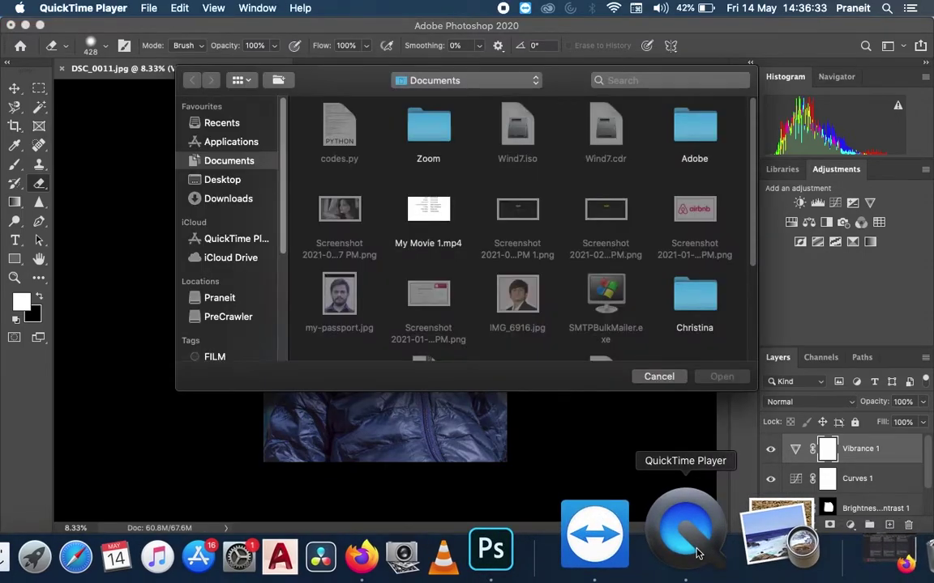
{"action": "left_click", "coordinate": [594, 425]}
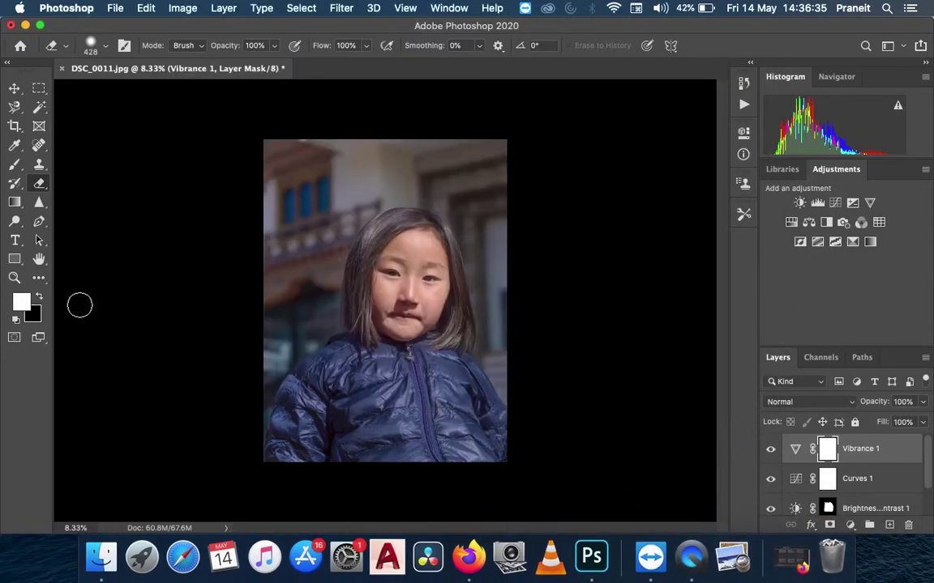
Erase the Vibrance layer's mask over the girl's face and hair with the Eraser tool.
{"action": "right_click", "coordinate": [45, 187]}
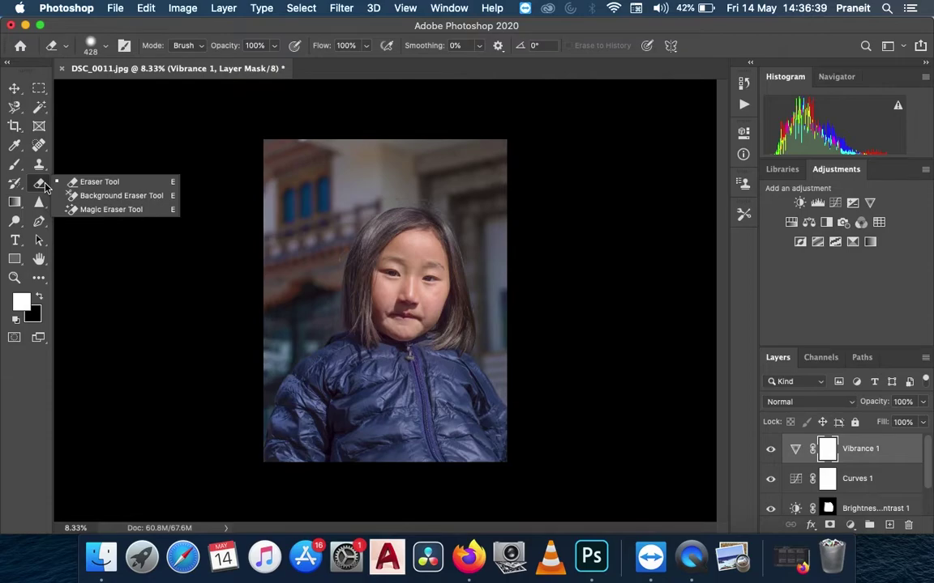
{"action": "left_click", "coordinate": [46, 186]}
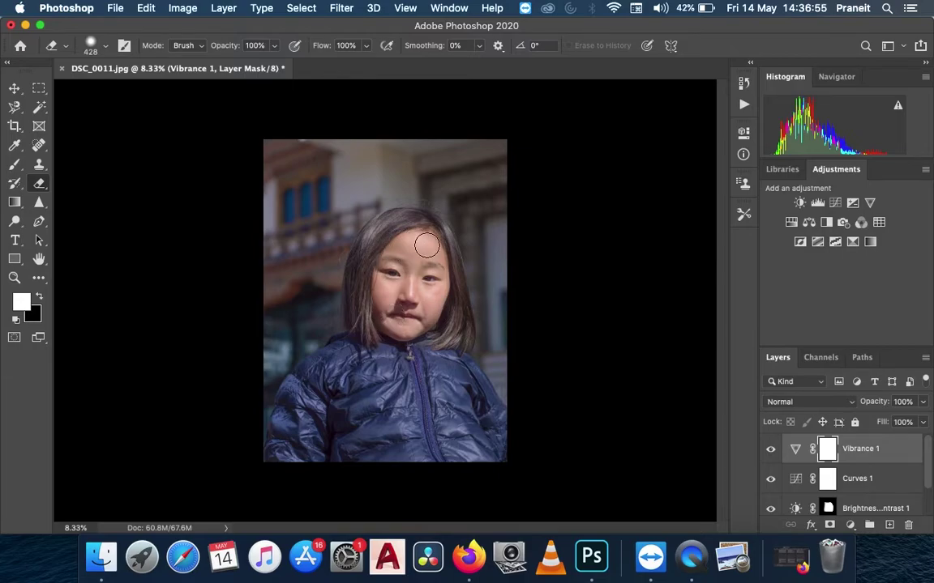
{"action": "left_click_drag", "start_coordinate": [365, 239], "coordinate": [361, 255]}
{"action": "key", "text": "super+equal"}
{"action": "key", "text": "super+equal"}
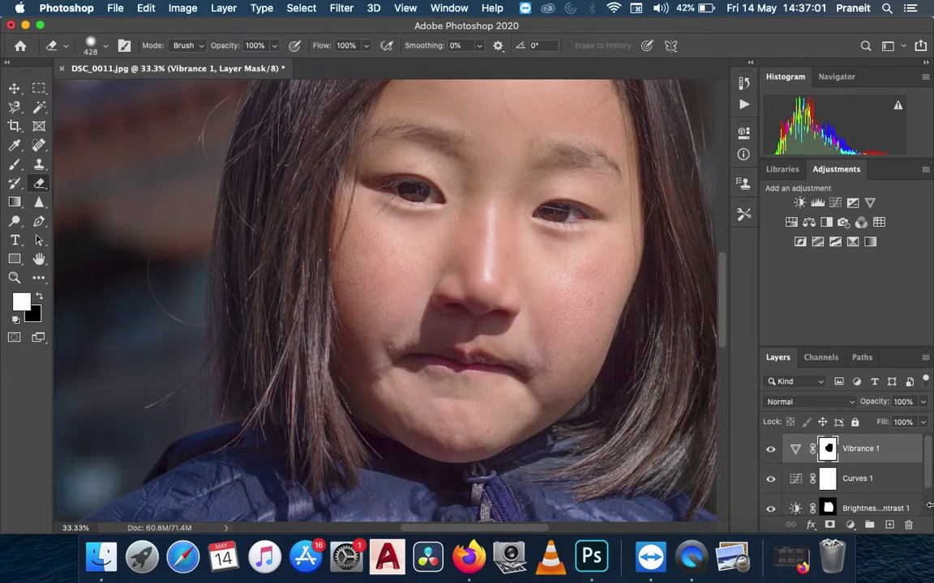
Duplicate the Background layer as "Background copy" in the same document.
{"action": "scroll", "coordinate": [929, 508], "scroll_direction": "down", "scroll_amount": 2}
{"action": "left_click", "coordinate": [835, 502]}
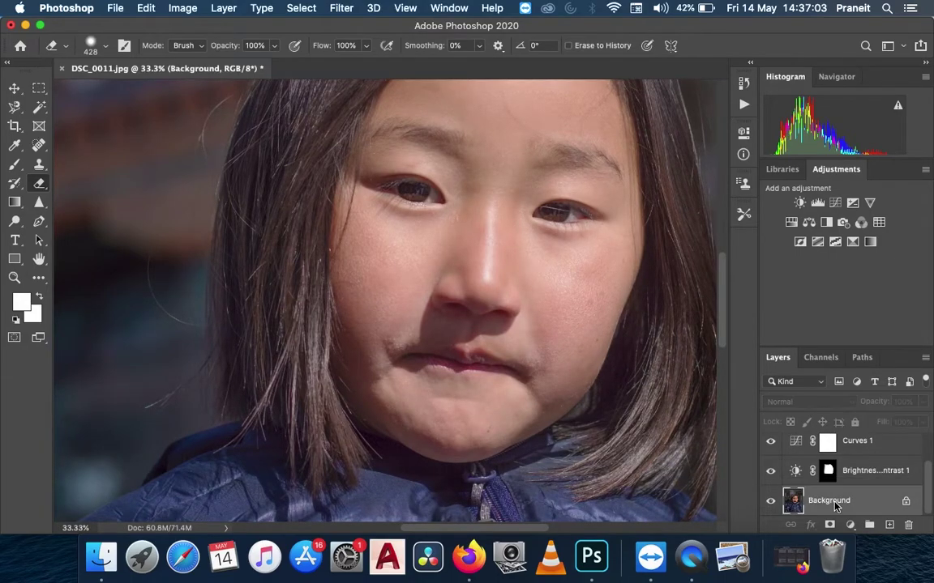
{"action": "right_click", "coordinate": [834, 503]}
{"action": "left_click", "coordinate": [746, 373]}
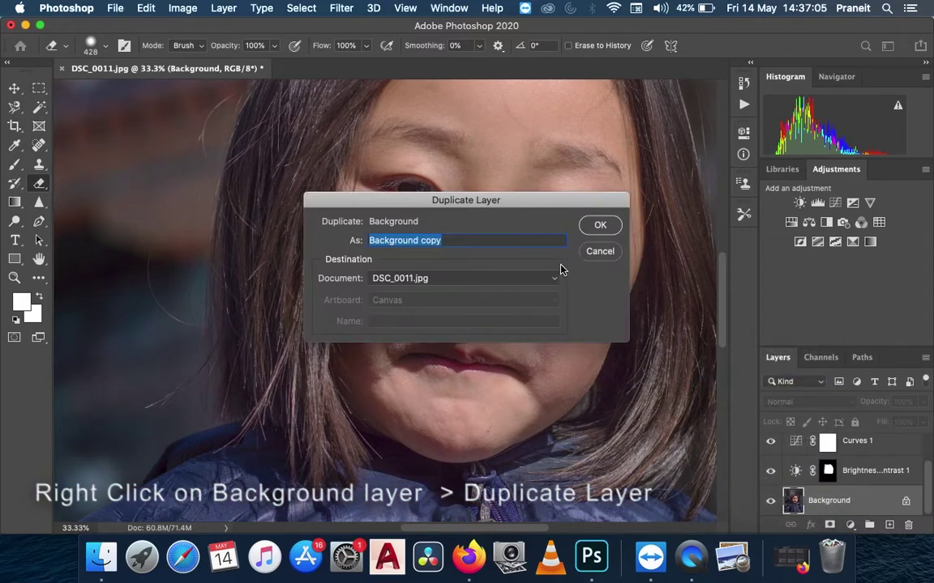
{"action": "left_click", "coordinate": [599, 226]}
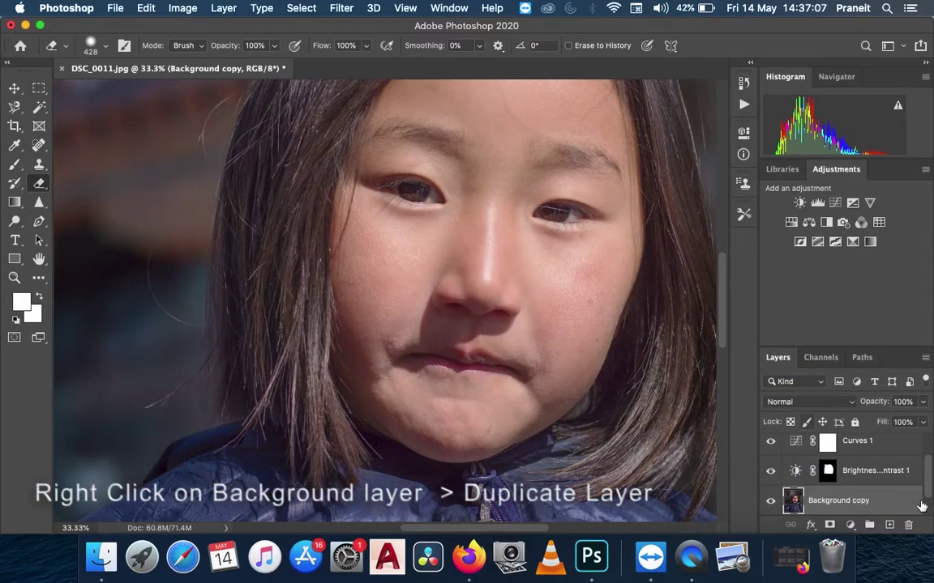
{"action": "scroll", "coordinate": [924, 506], "scroll_direction": "down", "scroll_amount": 1}
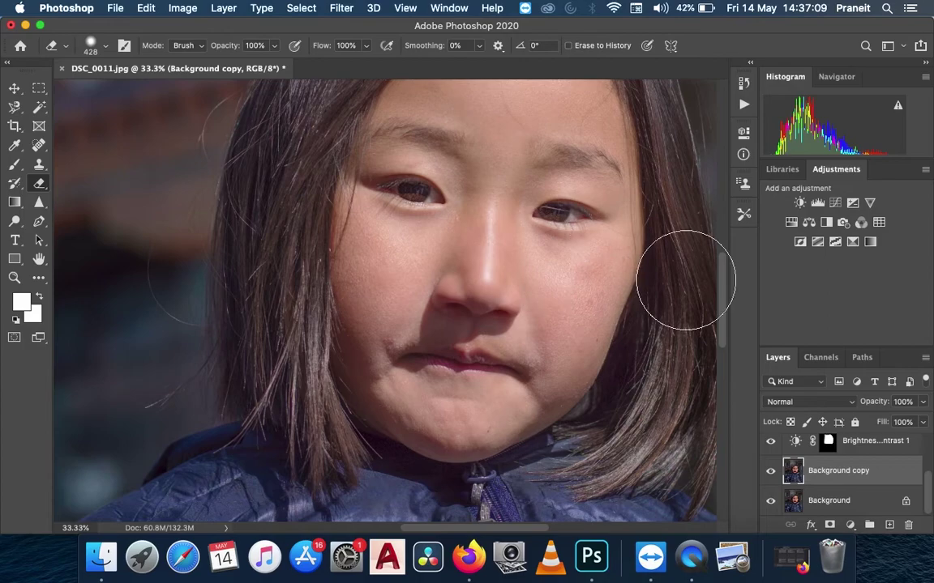
Sharpen the girl's eyes on the Background copy layer with the Sharpen tool at 159 px and 50% strength.
{"action": "left_click", "coordinate": [38, 202]}
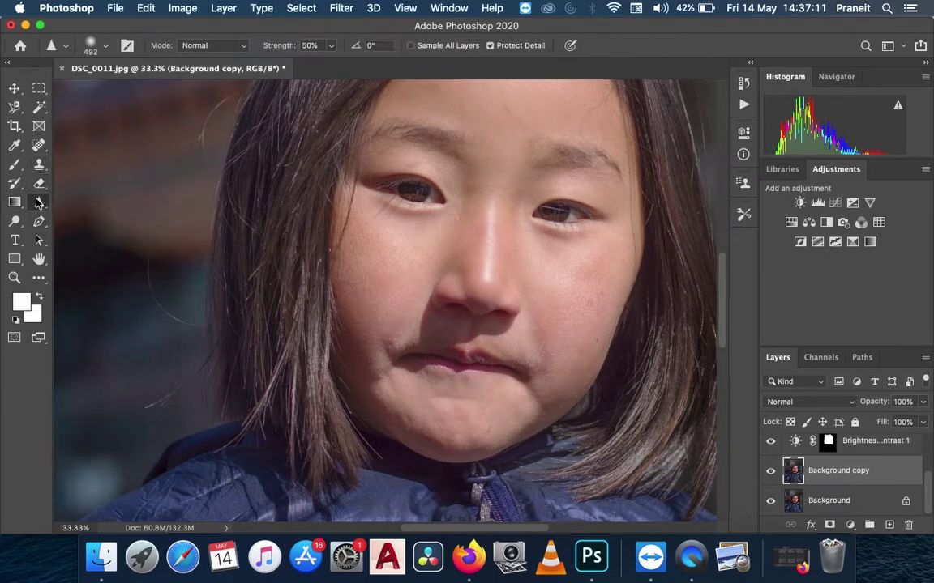
{"action": "left_click", "coordinate": [91, 46]}
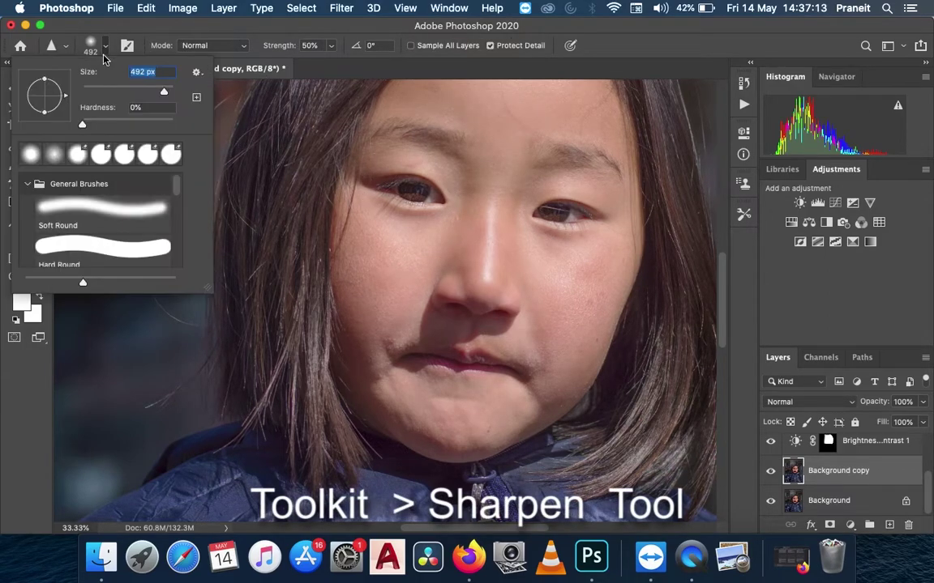
{"action": "left_click", "coordinate": [135, 92]}
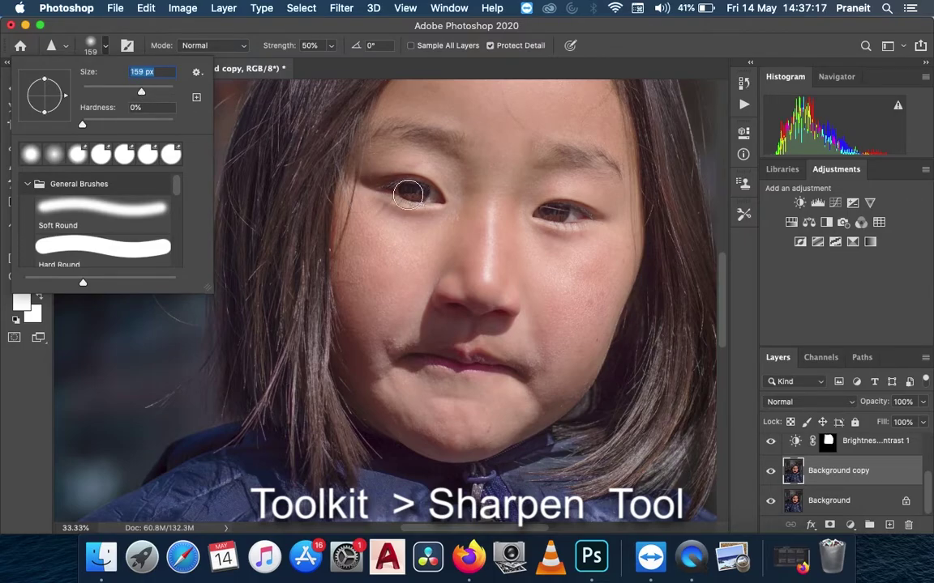
{"action": "left_click", "coordinate": [357, 172]}
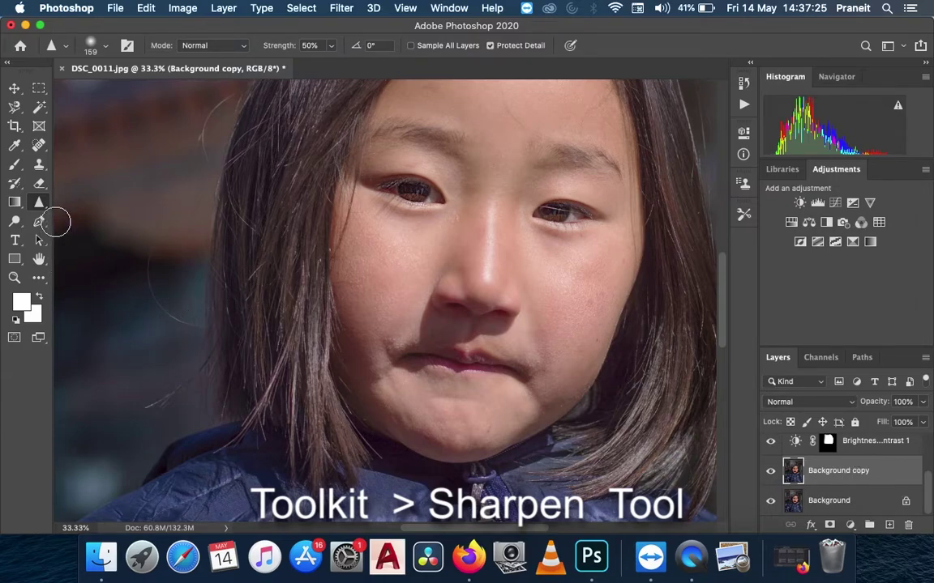
Sample the eyebrow's colour as the foreground colour and darken it to brown 51413a.
{"action": "left_click", "coordinate": [39, 184]}
{"action": "left_click", "coordinate": [22, 302]}
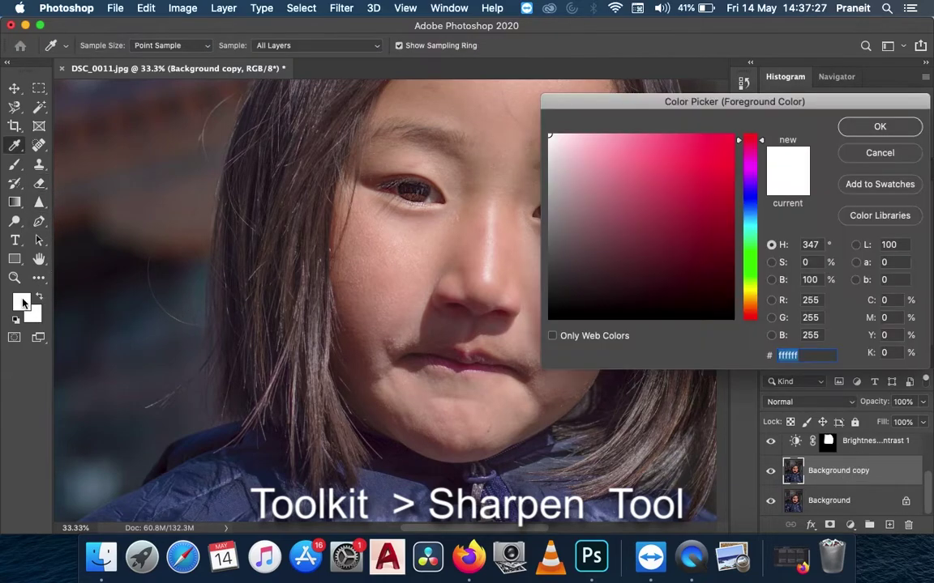
{"action": "left_click", "coordinate": [433, 131]}
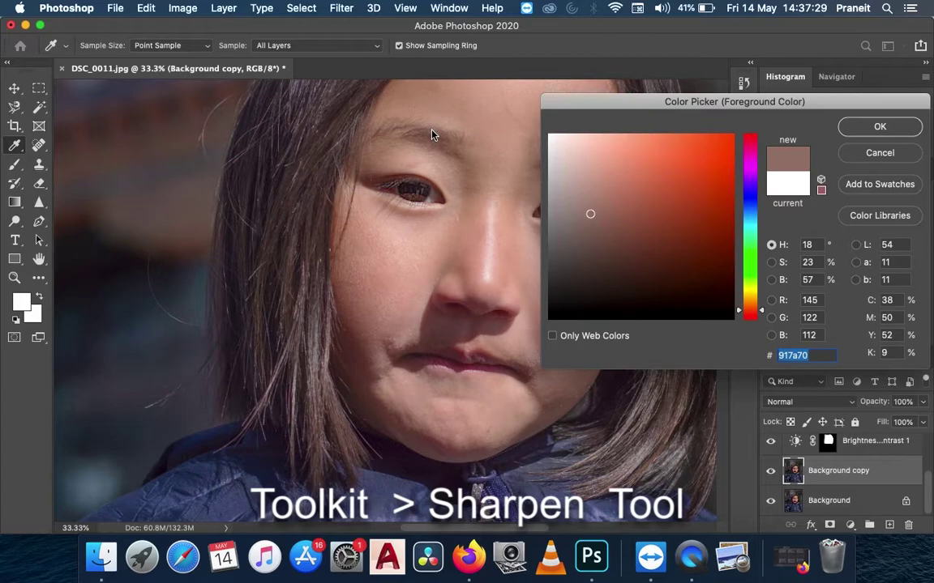
{"action": "left_click", "coordinate": [419, 134]}
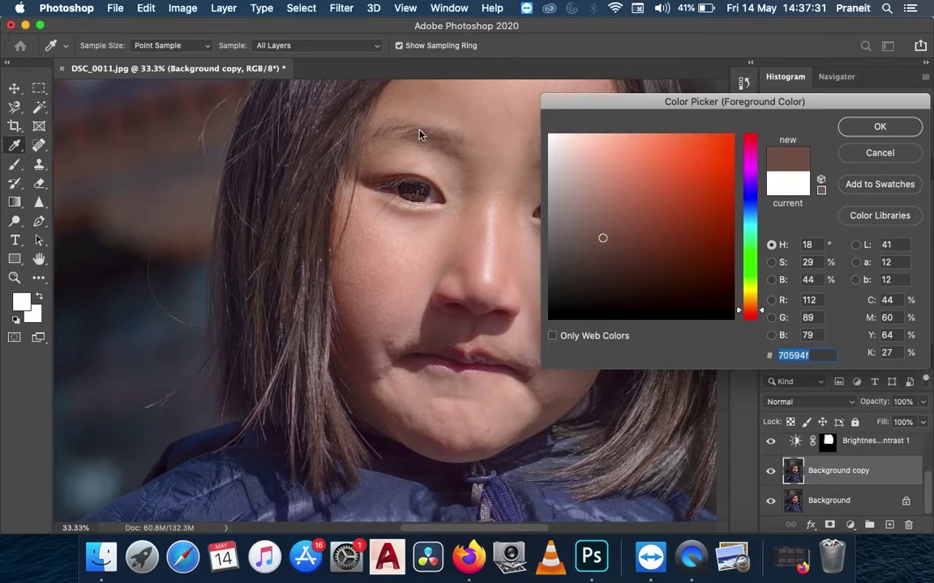
{"action": "left_click", "coordinate": [602, 261]}
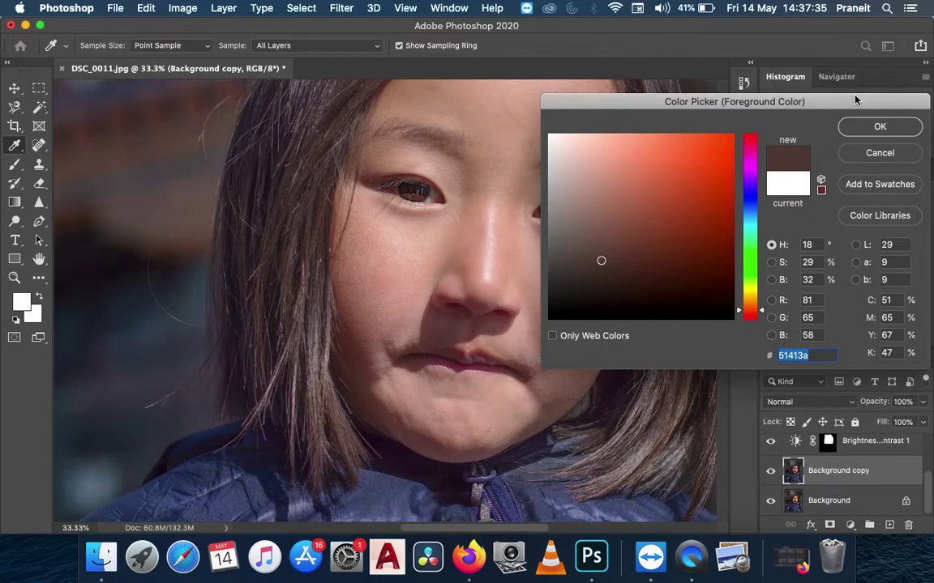
{"action": "left_click", "coordinate": [880, 128]}
{"action": "key", "text": "e"}
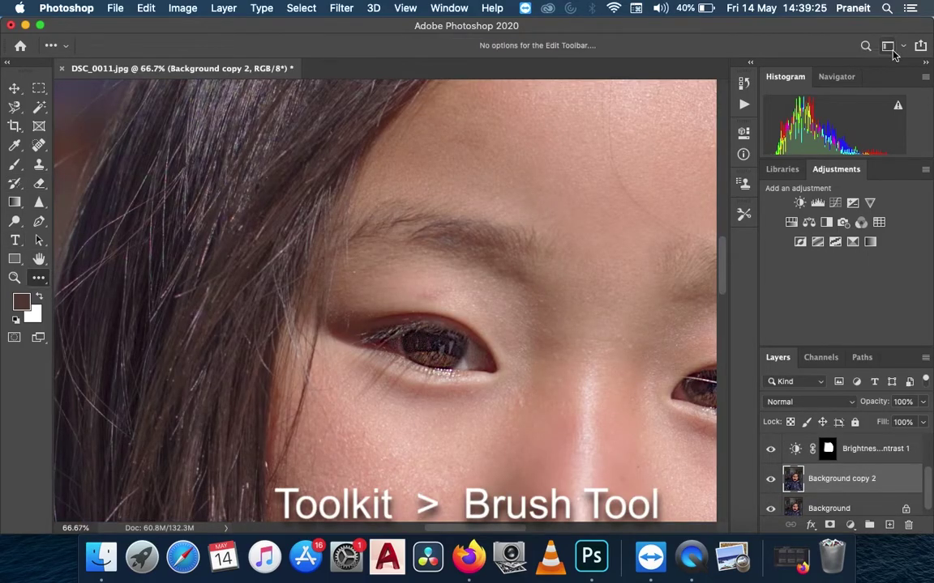
Paint lightly over the eyebrow nearest the loose hair strands with the Brush tool at 17% opacity and 12% flow.
{"action": "left_click", "coordinate": [891, 45]}
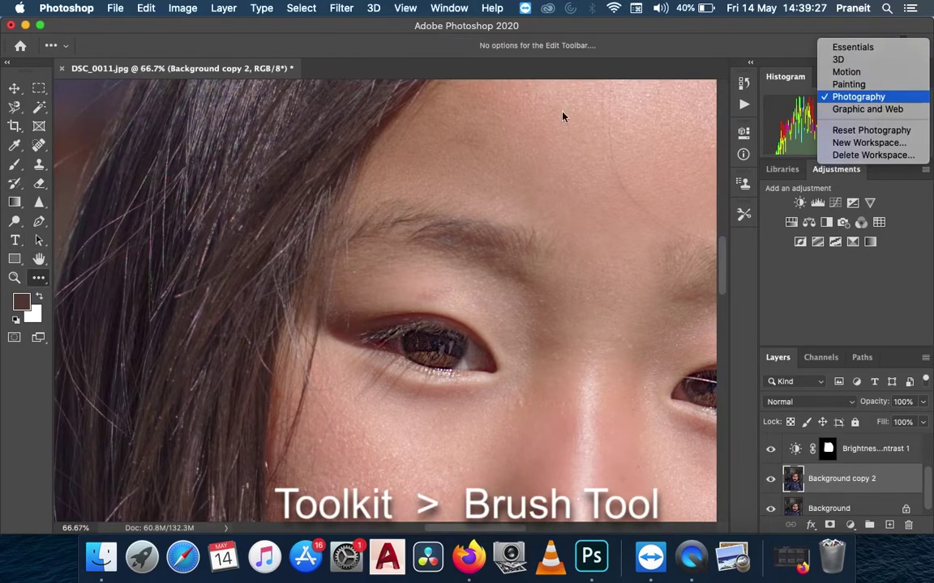
{"action": "left_click", "coordinate": [693, 88]}
{"action": "left_click", "coordinate": [15, 164]}
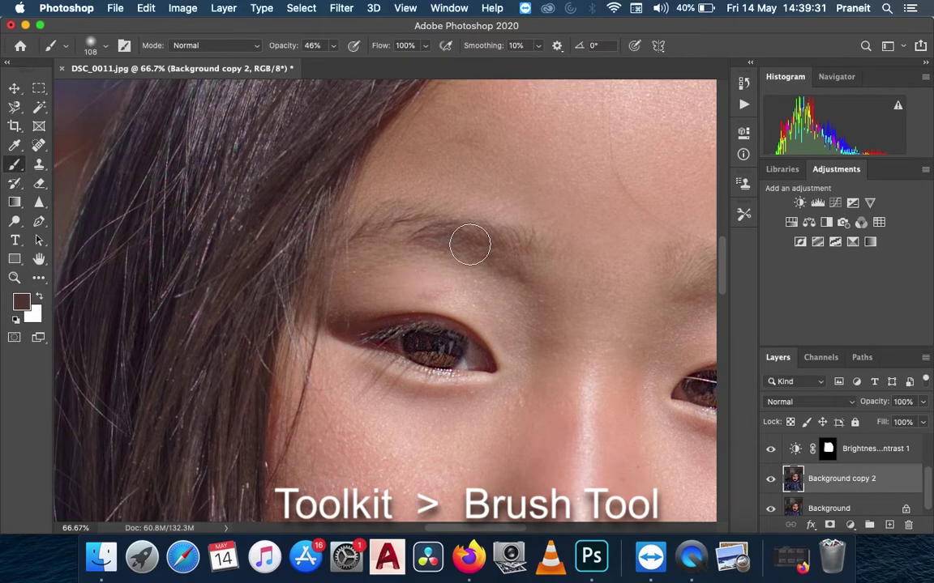
{"action": "left_click", "coordinate": [331, 46]}
{"action": "left_click_drag", "start_coordinate": [316, 67], "coordinate": [312, 64]}
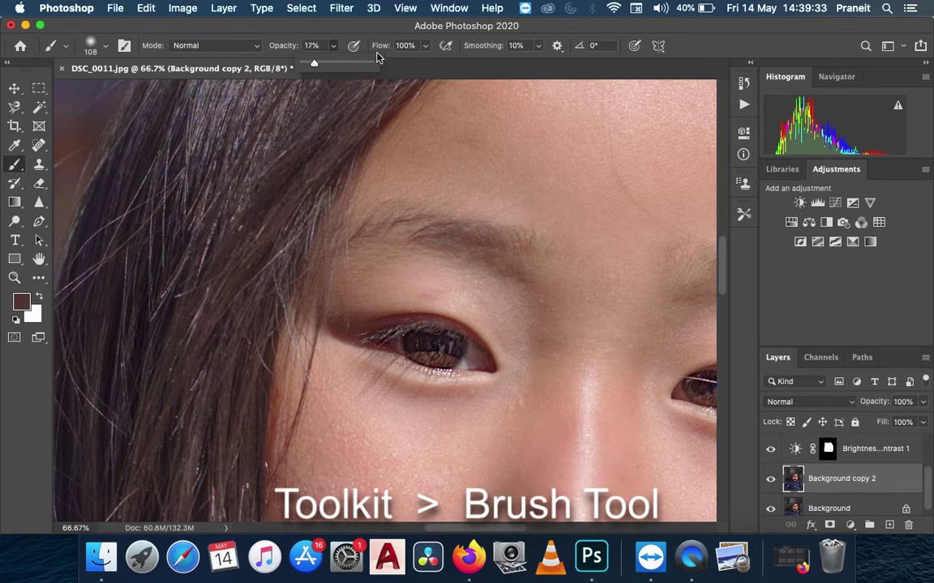
{"action": "left_click", "coordinate": [424, 47]}
{"action": "left_click_drag", "start_coordinate": [372, 68], "coordinate": [369, 68]}
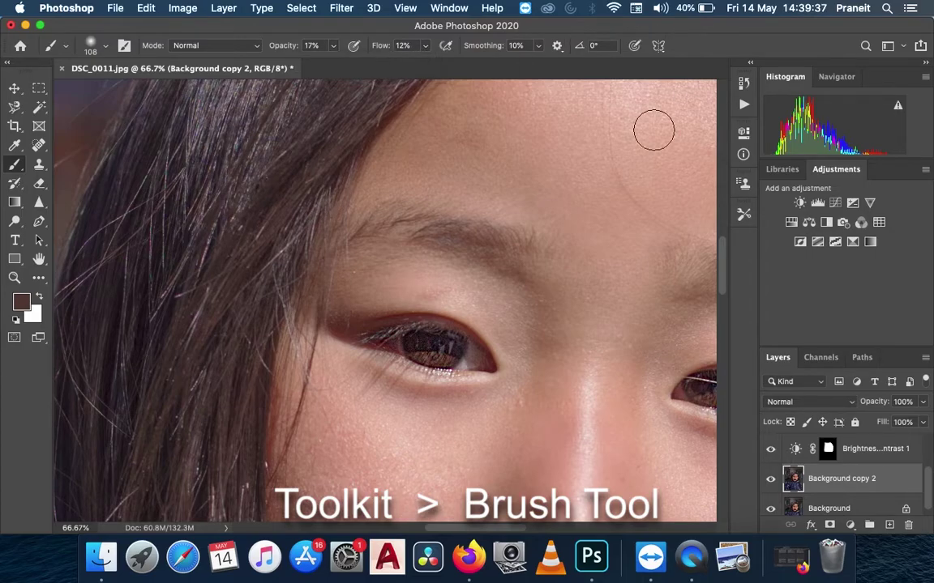
{"action": "mouse_move", "coordinate": [500, 255]}
{"action": "left_mouse_down"}
{"action": "mouse_move", "coordinate": [353, 247]}
{"action": "mouse_move", "coordinate": [508, 243]}
{"action": "mouse_move", "coordinate": [388, 248]}
{"action": "mouse_move", "coordinate": [454, 243]}
{"action": "mouse_move", "coordinate": [407, 225]}
{"action": "left_mouse_up"}
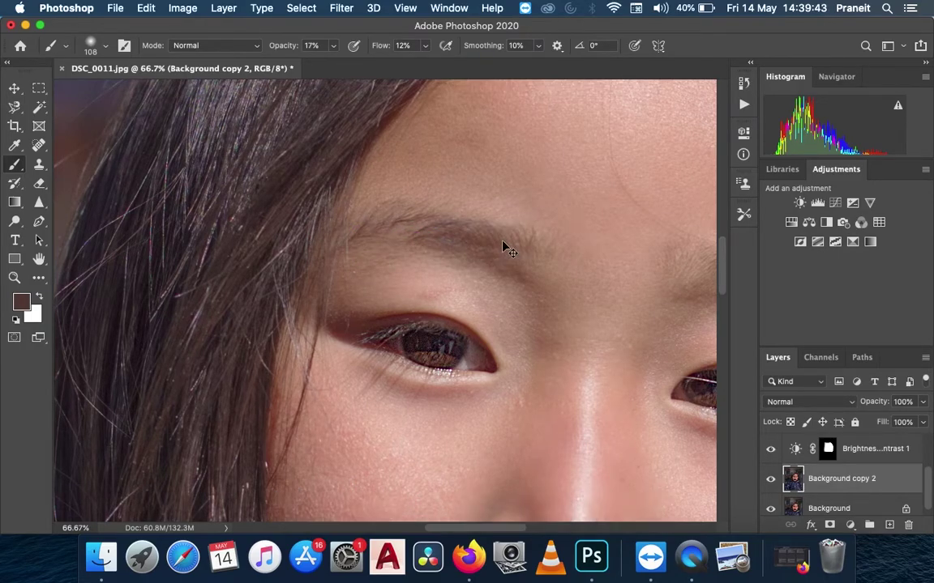
Enlarge the brush to 162 px and paint over the girl's eyebrows with the whole face in view.
{"action": "key", "text": "super+minus"}
{"action": "key", "text": "super+minus"}
{"action": "key", "text": "super+minus"}
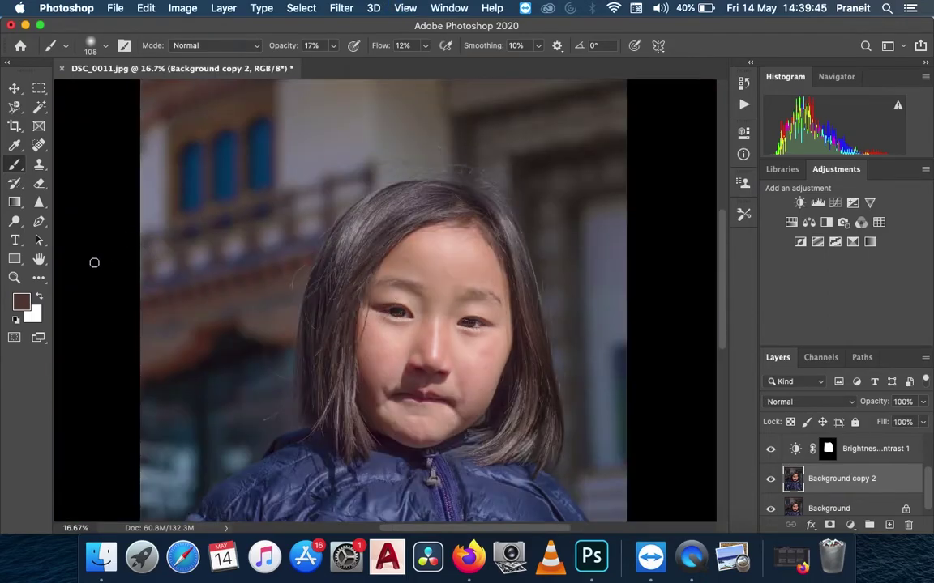
{"action": "left_click", "coordinate": [95, 49]}
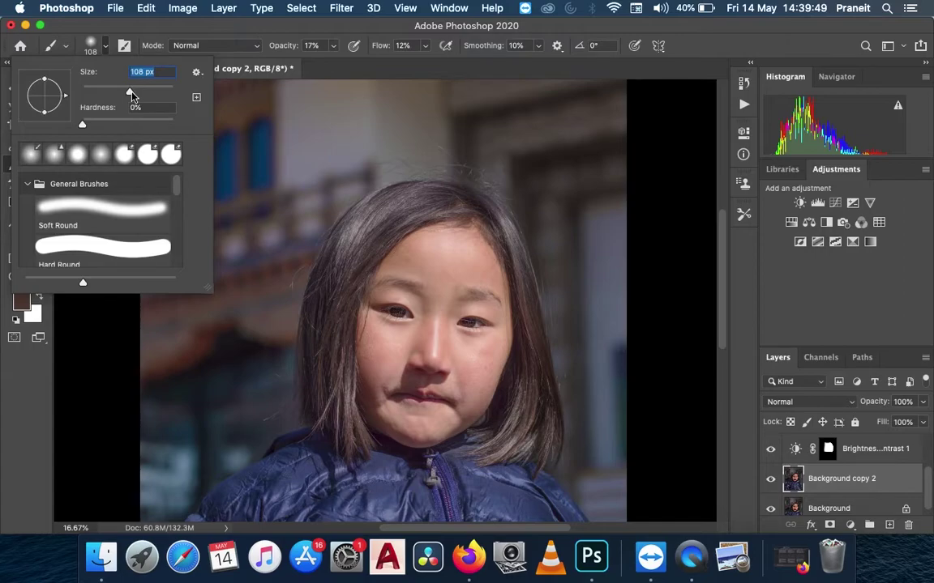
{"action": "left_click_drag", "start_coordinate": [130, 94], "coordinate": [134, 95]}
{"action": "left_click_drag", "start_coordinate": [141, 94], "coordinate": [148, 95]}
{"action": "left_click", "coordinate": [411, 287]}
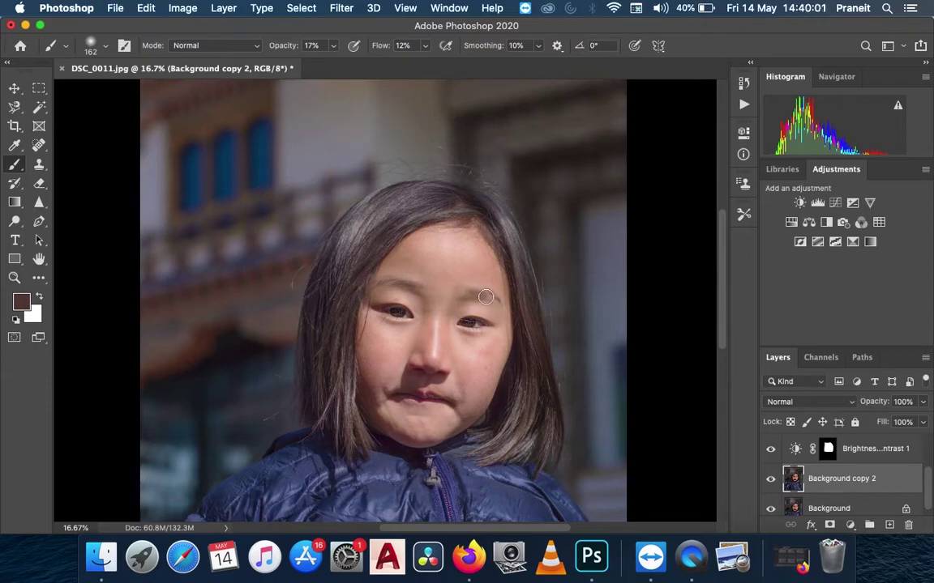
Resample the eyebrow colour, darken it to foreground colour 615049, and set the brush size to 118 px.
{"action": "key", "text": "super+plus"}
{"action": "key", "text": "super+plus"}
{"action": "key", "text": "super+plus"}
{"action": "key", "text": "super+plus"}
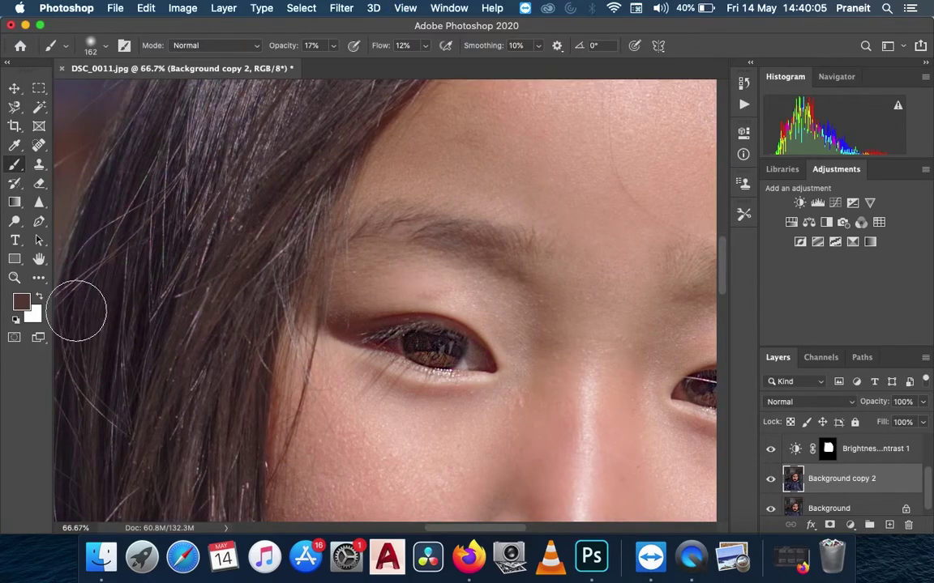
{"action": "left_click", "coordinate": [21, 301]}
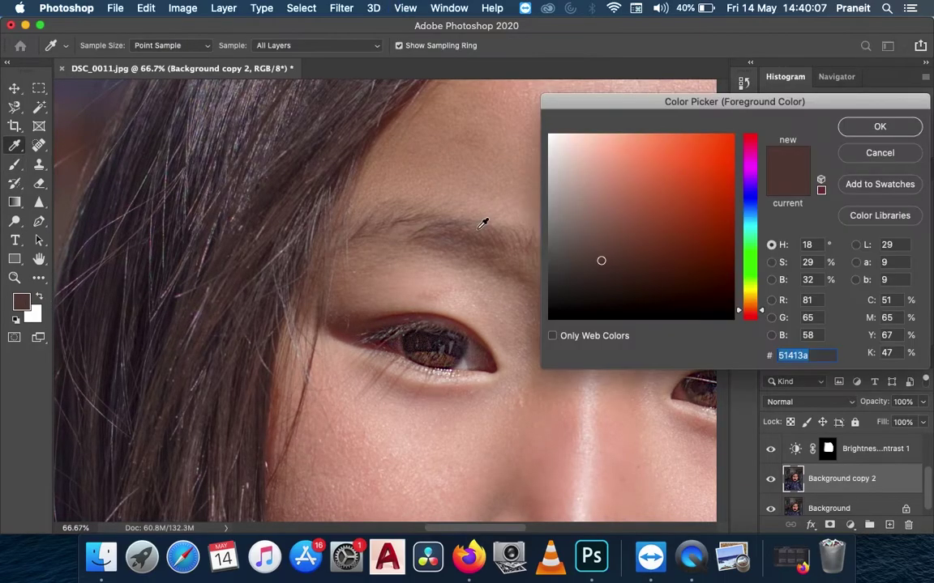
{"action": "left_click", "coordinate": [458, 239]}
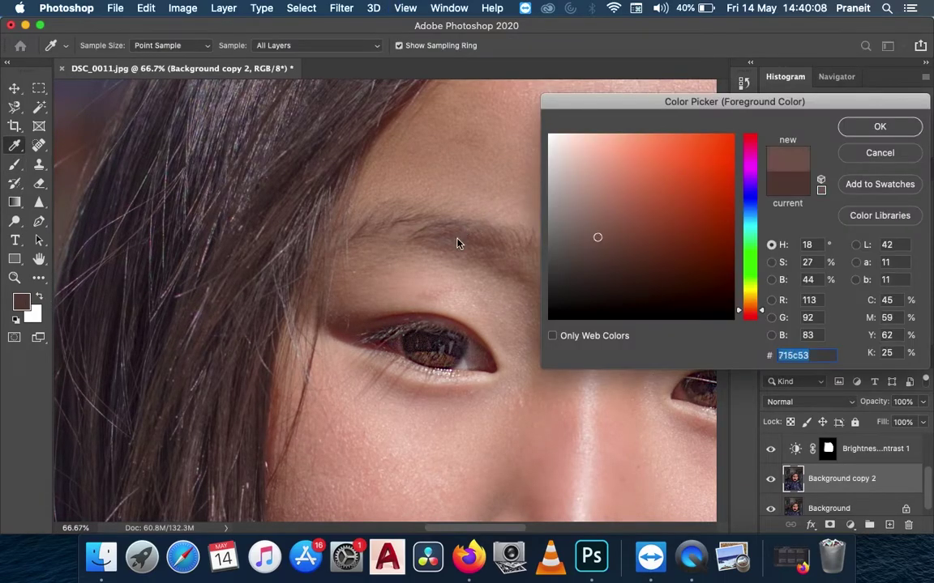
{"action": "left_click", "coordinate": [595, 245]}
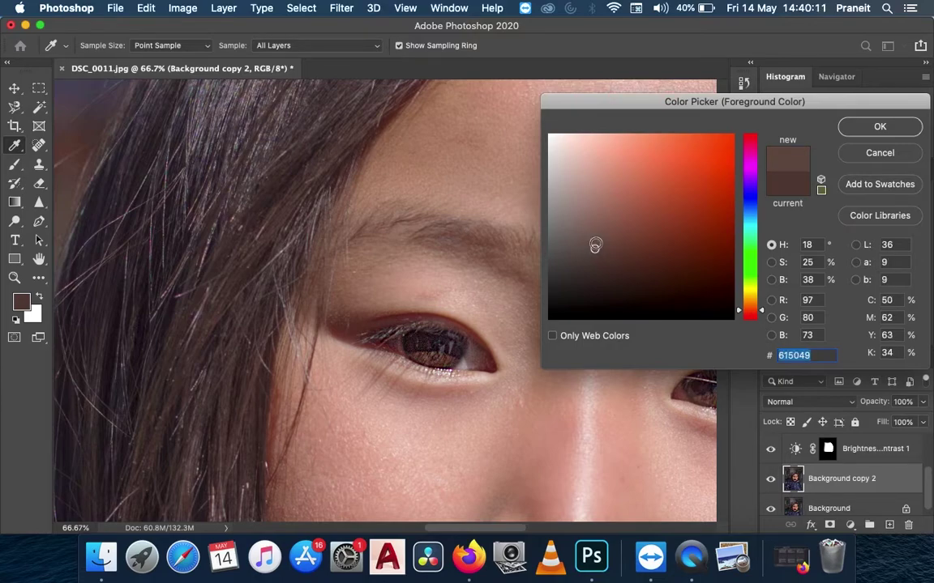
{"action": "key", "text": "Return"}
{"action": "key", "text": "b"}
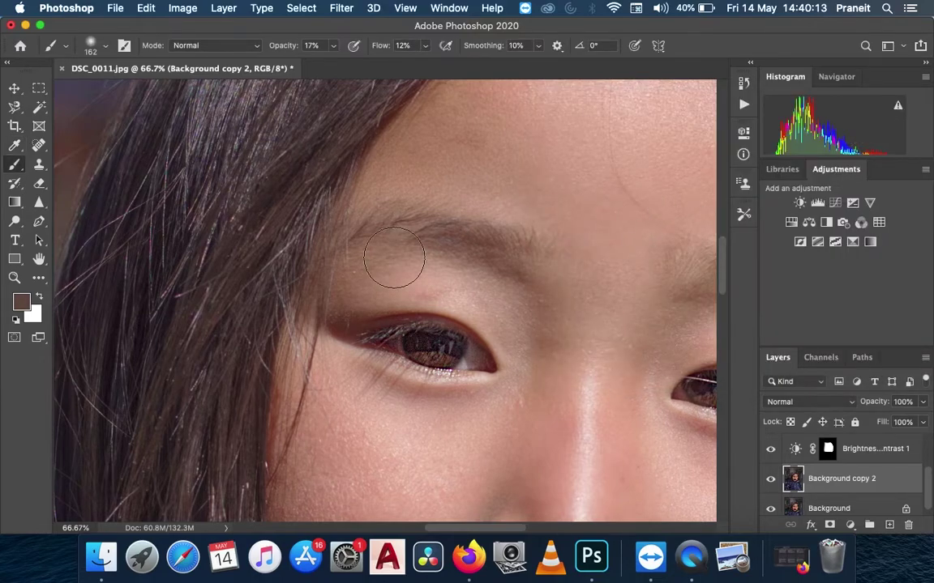
{"action": "left_click", "coordinate": [99, 46]}
{"action": "left_click_drag", "start_coordinate": [135, 89], "coordinate": [132, 91]}
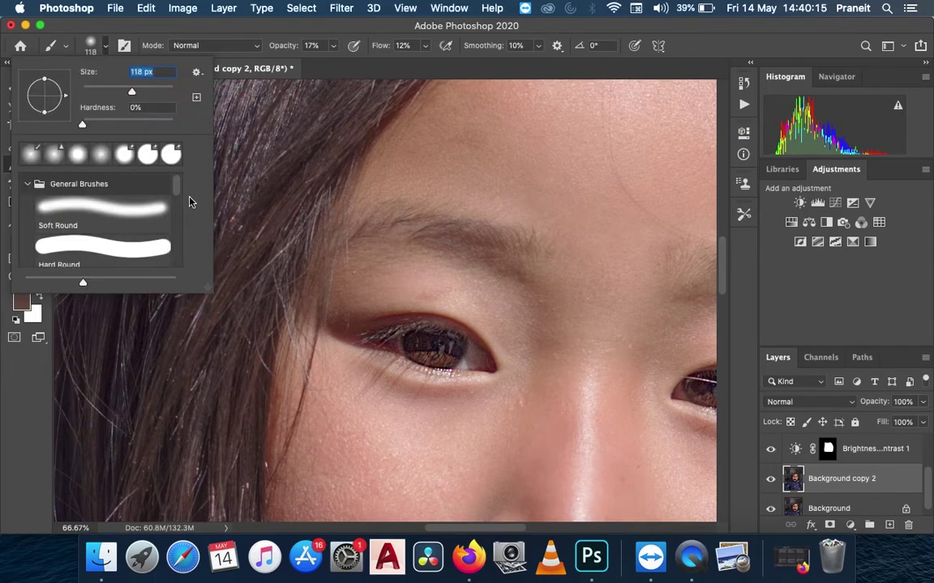
Try painting over the eyebrow at stronger brush settings, up to 100% opacity and 100% flow, and undo the strokes.
{"action": "left_click", "coordinate": [332, 46]}
{"action": "left_click", "coordinate": [351, 64]}
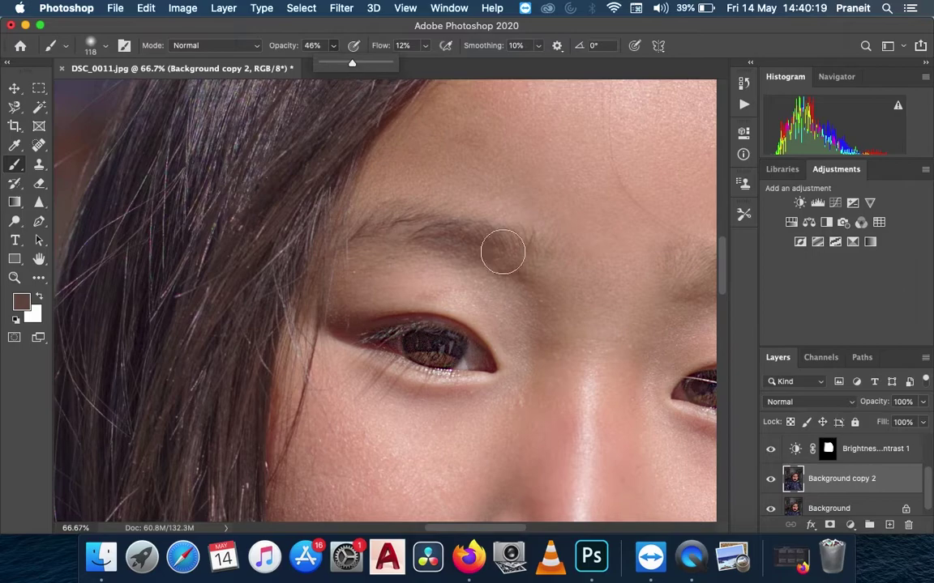
{"action": "left_click_drag", "start_coordinate": [583, 217], "coordinate": [566, 211]}
{"action": "key", "text": "super+z"}
{"action": "mouse_move", "coordinate": [332, 52]}
{"action": "left_mouse_down"}
{"action": "mouse_move", "coordinate": [418, 77]}
{"action": "mouse_move", "coordinate": [442, 65]}
{"action": "mouse_move", "coordinate": [489, 65]}
{"action": "left_mouse_up"}
{"action": "left_click", "coordinate": [424, 47]}
{"action": "left_click_drag", "start_coordinate": [508, 243], "coordinate": [369, 249]}
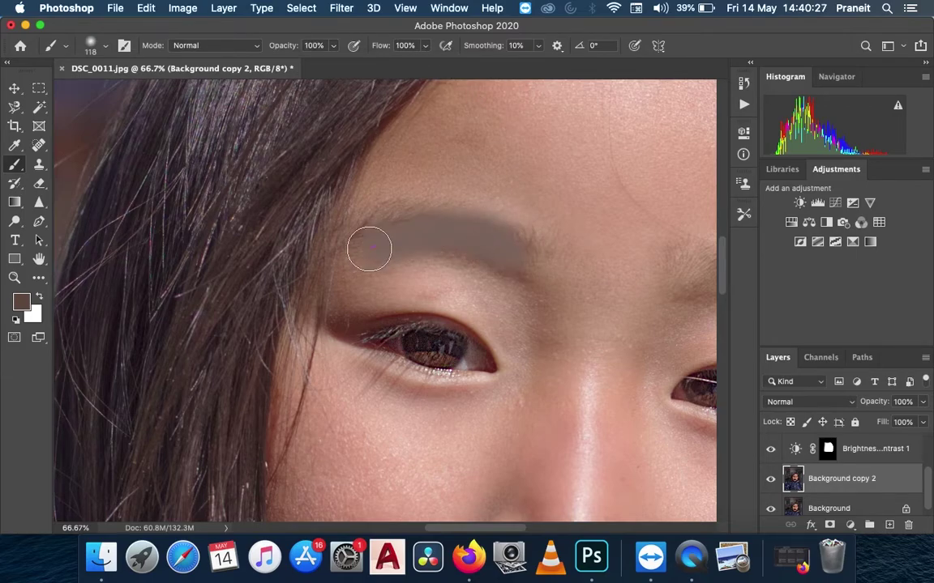
{"action": "key", "text": "super+z"}
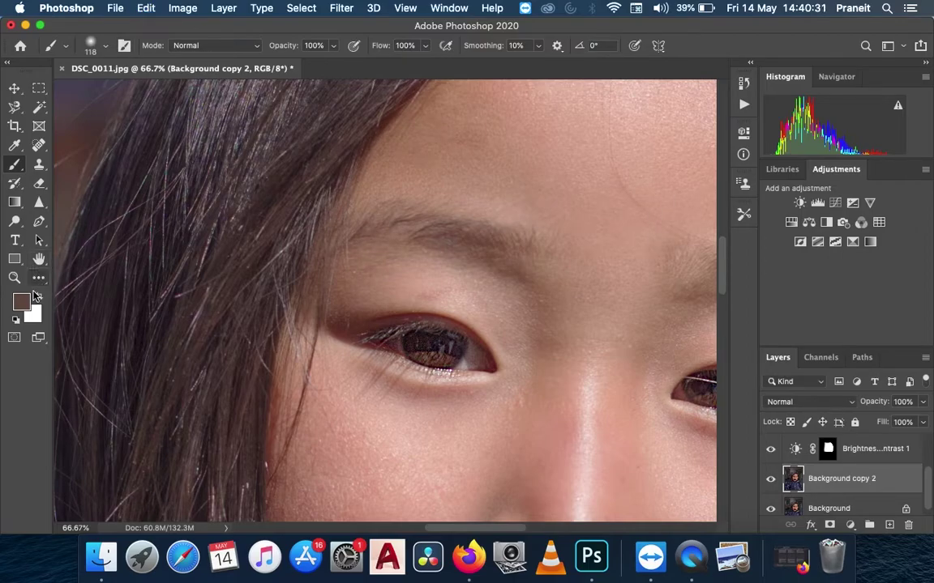
Fill in both eyebrows with the brush at 36% opacity and 19% flow.
{"action": "left_click", "coordinate": [423, 46]}
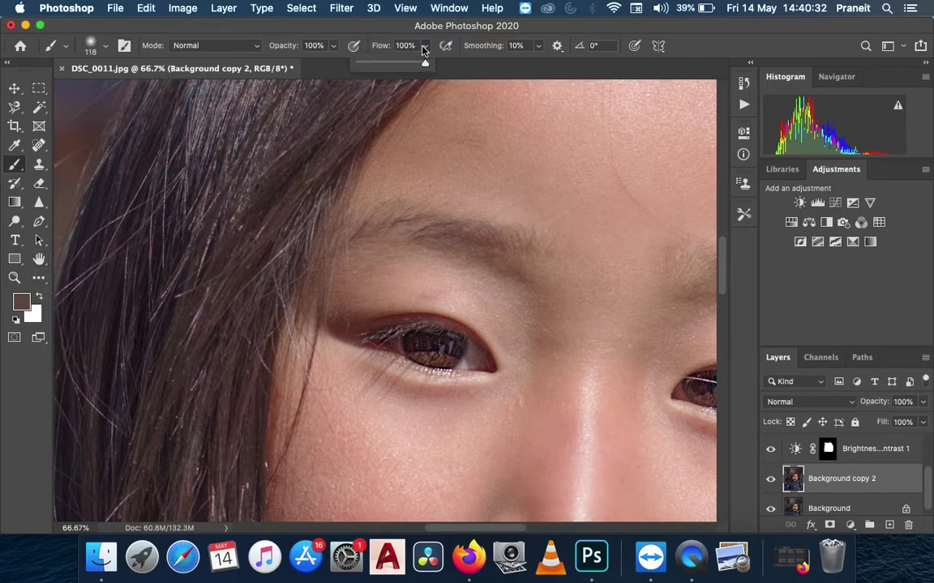
{"action": "left_click", "coordinate": [372, 64]}
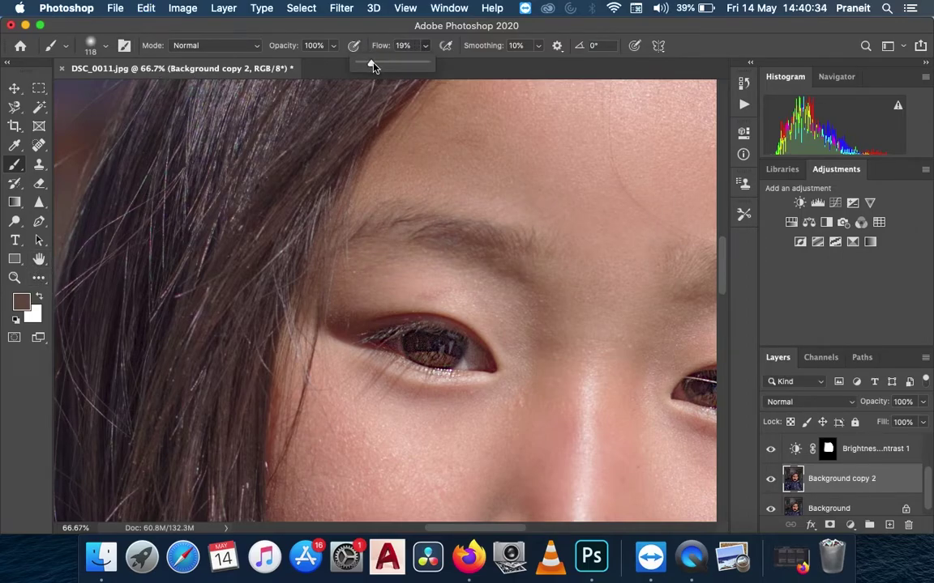
{"action": "left_click", "coordinate": [332, 46]}
{"action": "left_click_drag", "start_coordinate": [322, 64], "coordinate": [269, 65]}
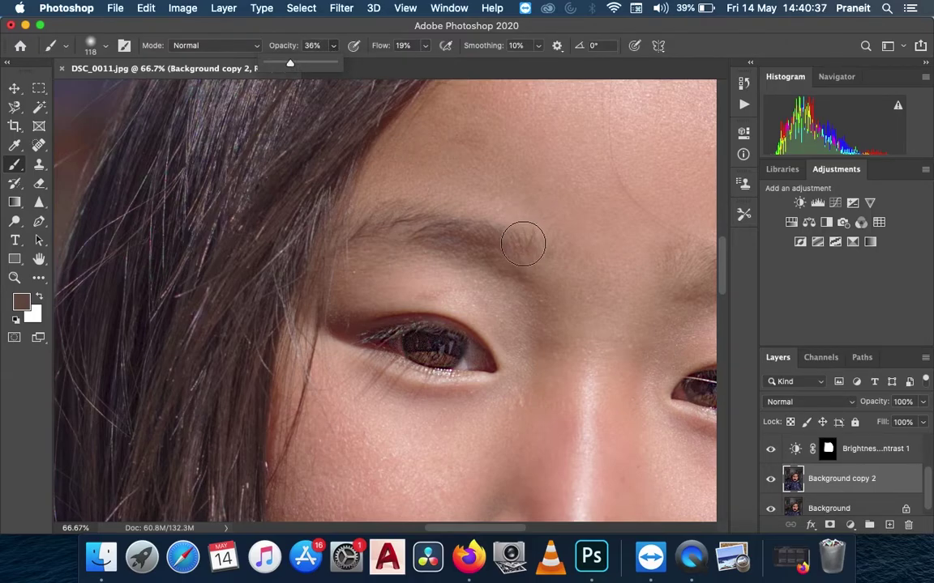
{"action": "left_click", "coordinate": [394, 238]}
{"action": "mouse_move", "coordinate": [393, 238]}
{"action": "left_mouse_down"}
{"action": "mouse_move", "coordinate": [459, 234]}
{"action": "mouse_move", "coordinate": [348, 241]}
{"action": "mouse_move", "coordinate": [444, 234]}
{"action": "mouse_move", "coordinate": [389, 232]}
{"action": "mouse_move", "coordinate": [408, 231]}
{"action": "mouse_move", "coordinate": [475, 238]}
{"action": "mouse_move", "coordinate": [356, 223]}
{"action": "left_mouse_up"}
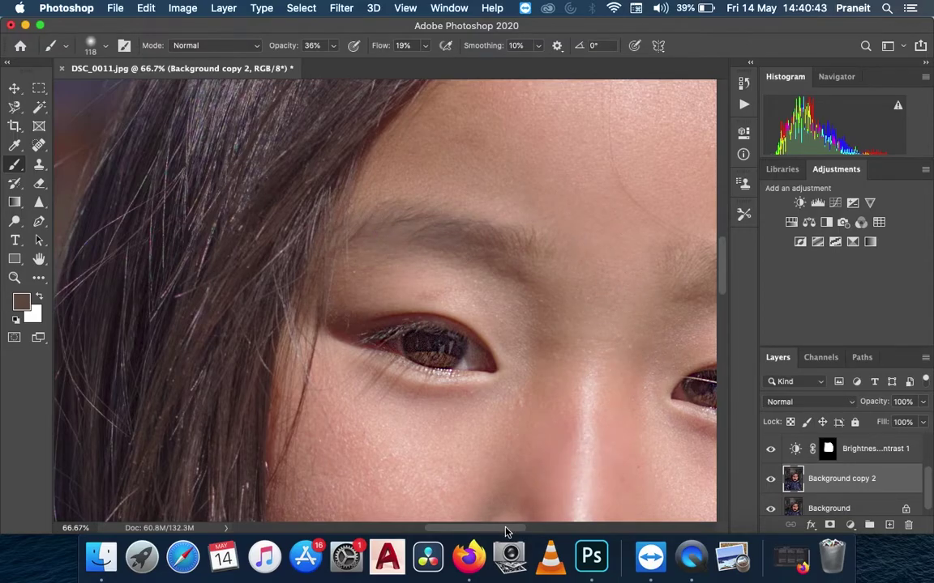
{"action": "left_click_drag", "start_coordinate": [511, 528], "coordinate": [572, 529]}
{"action": "mouse_move", "coordinate": [340, 283]}
{"action": "left_mouse_down"}
{"action": "mouse_move", "coordinate": [377, 313]}
{"action": "mouse_move", "coordinate": [410, 313]}
{"action": "mouse_move", "coordinate": [375, 302]}
{"action": "mouse_move", "coordinate": [420, 325]}
{"action": "mouse_move", "coordinate": [375, 306]}
{"action": "mouse_move", "coordinate": [389, 312]}
{"action": "left_mouse_up"}
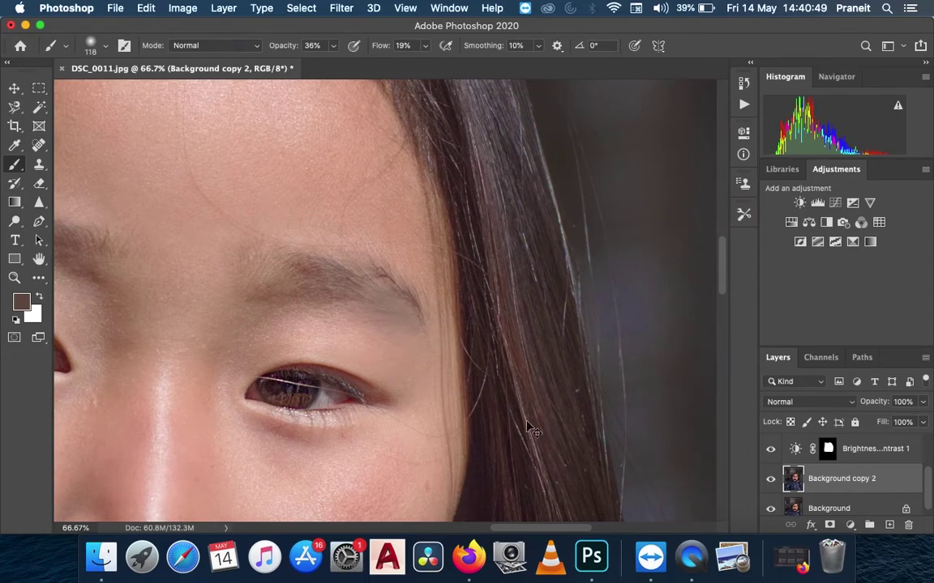
Compare the whole portrait with the Background copy 2 layer hidden and shown, and check its fill up to 100%.
{"action": "key", "text": "super+minus"}
{"action": "key", "text": "super+minus"}
{"action": "key", "text": "super+minus"}
{"action": "key", "text": "super+minus"}
{"action": "key", "text": "super+minus"}
{"action": "key", "text": "super+minus"}
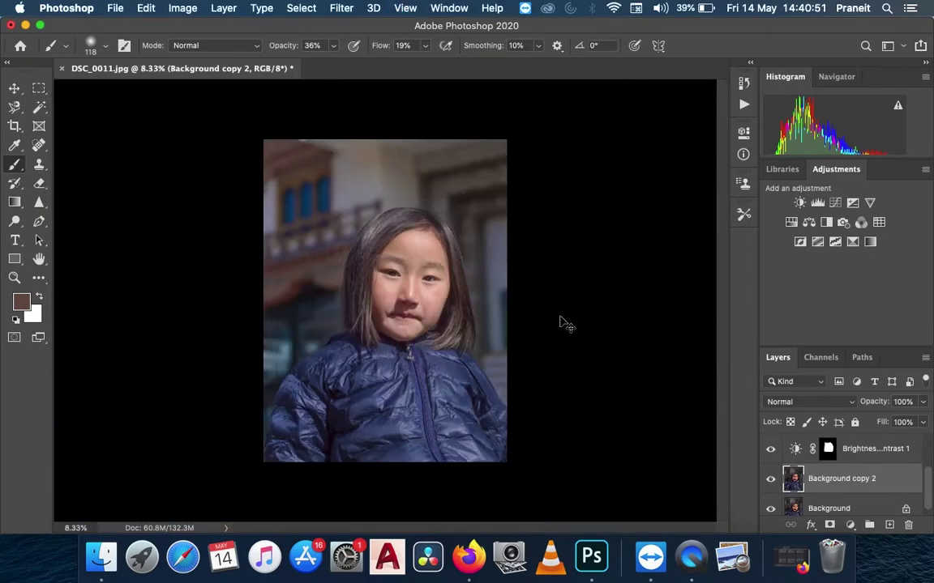
{"action": "key", "text": "super+plus"}
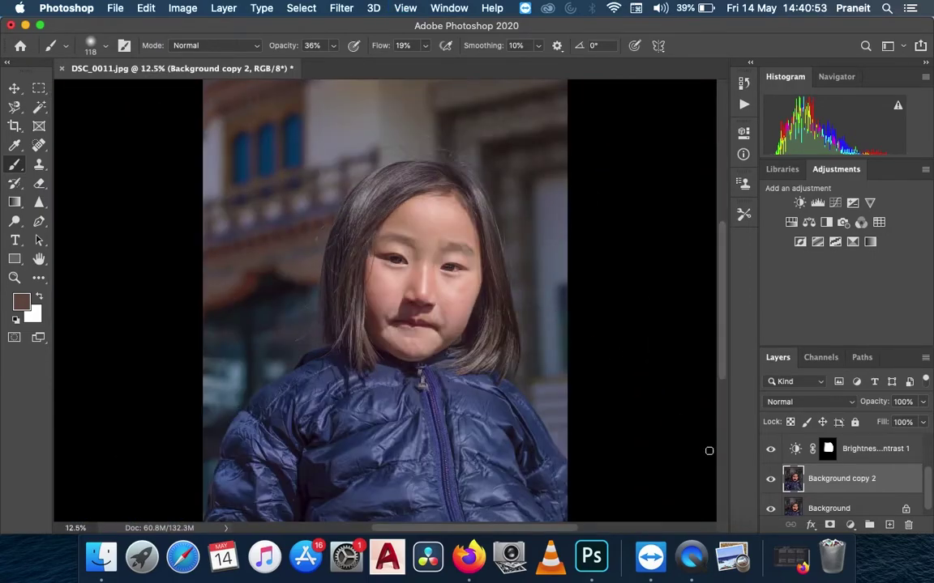
{"action": "left_click", "coordinate": [770, 479]}
{"action": "left_click", "coordinate": [922, 422]}
{"action": "left_click_drag", "start_coordinate": [866, 441], "coordinate": [932, 441]}
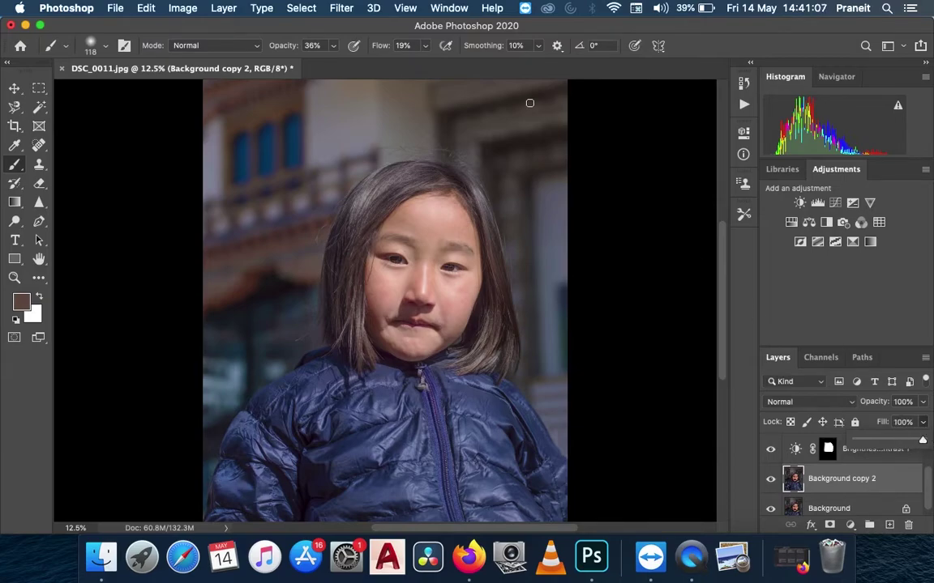
{"action": "left_click", "coordinate": [748, 46]}
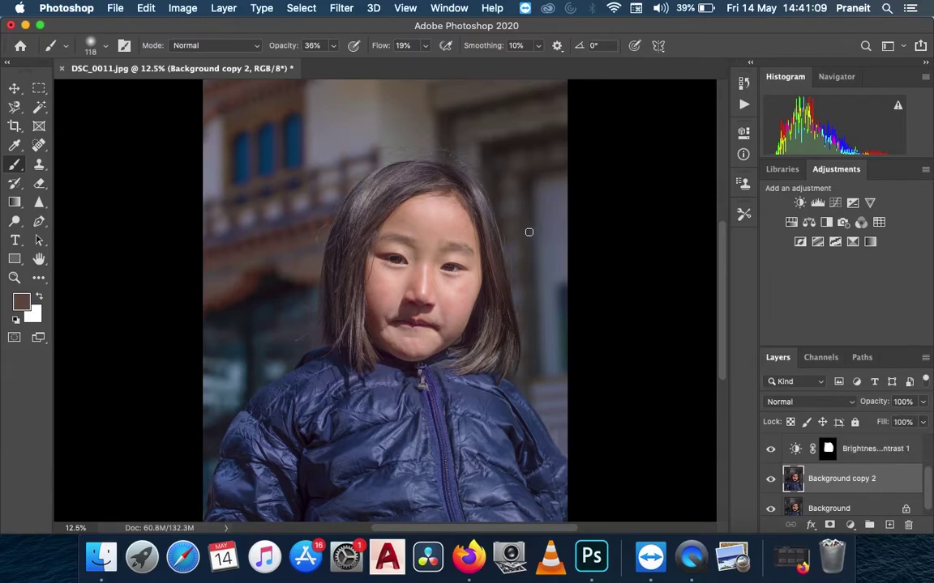
Select a rectangle around the eye at the photo's left and add a Brightness/Contrast adjustment with brightness 19 and contrast -50.
{"action": "key", "text": "super+equal"}
{"action": "key", "text": "super+equal"}
{"action": "key", "text": "super+equal"}
{"action": "key", "text": "super+equal"}
{"action": "key", "text": "super+equal"}
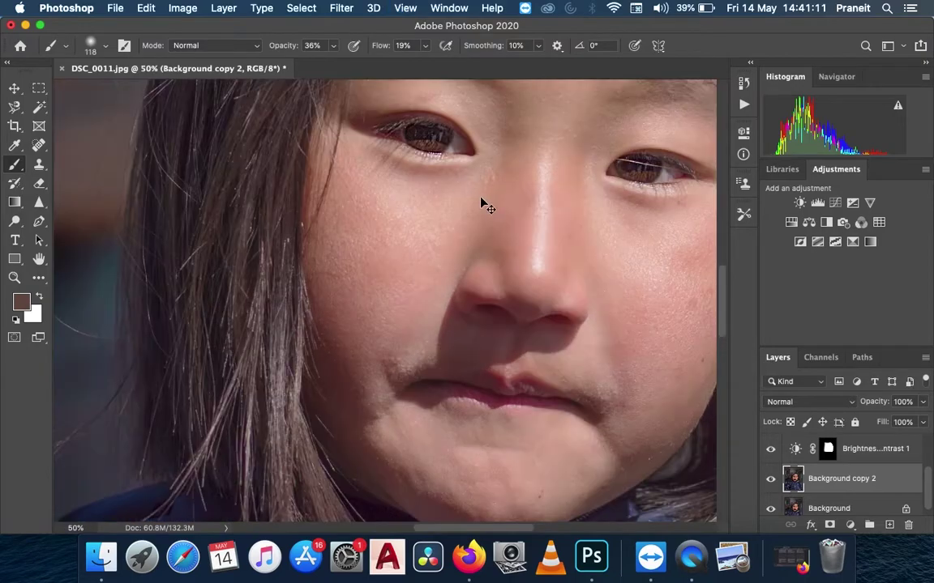
{"action": "scroll", "coordinate": [484, 230], "scroll_direction": "up", "scroll_amount": 10}
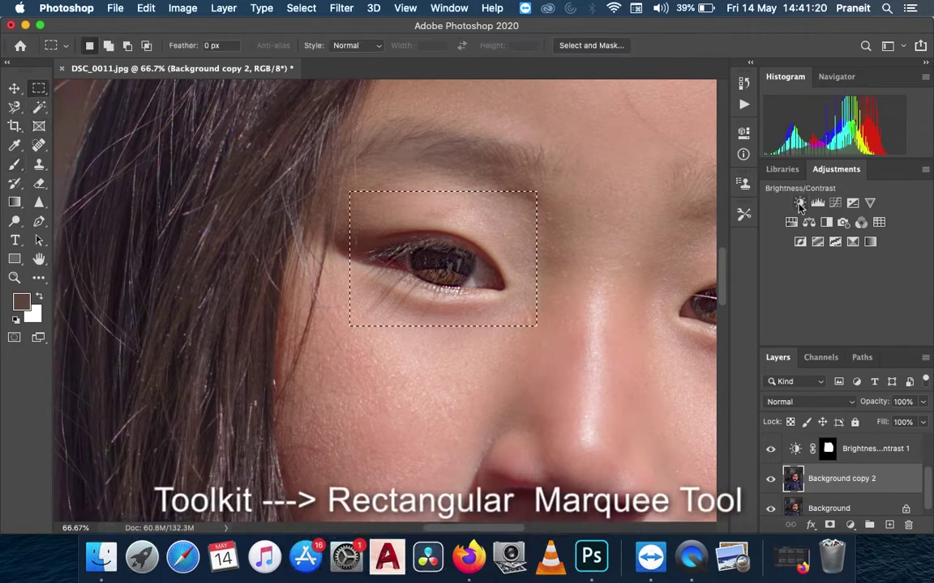
{"action": "left_click", "coordinate": [799, 202]}
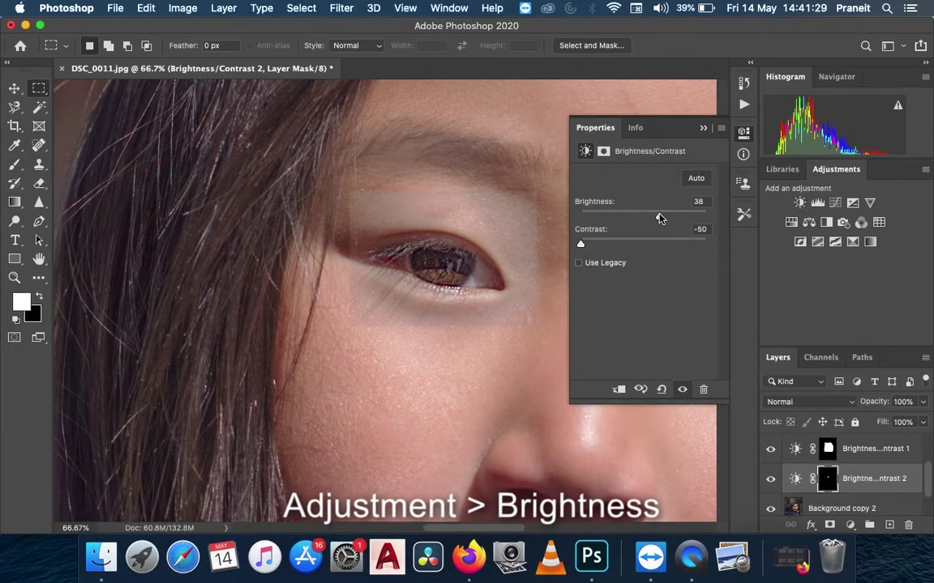
{"action": "left_click", "coordinate": [661, 216]}
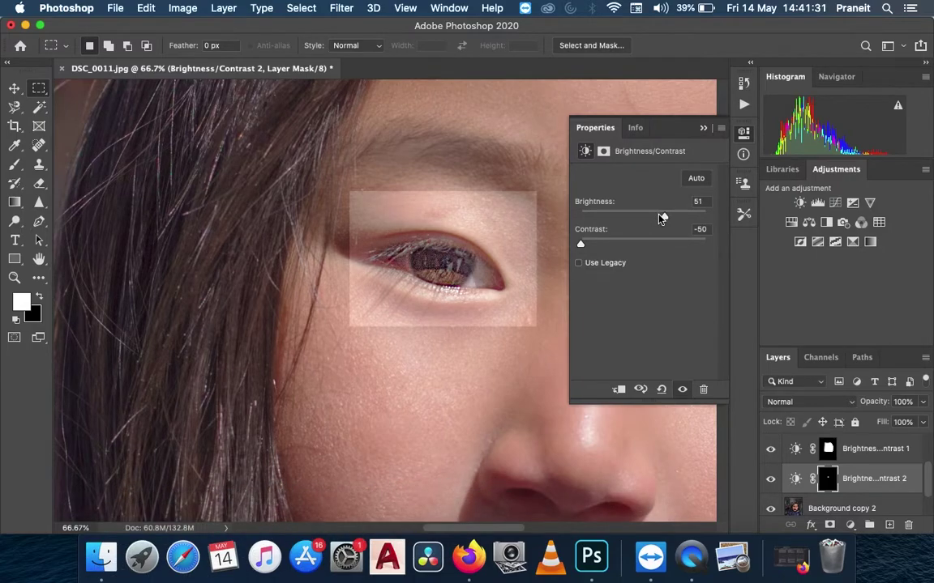
{"action": "left_click", "coordinate": [652, 218]}
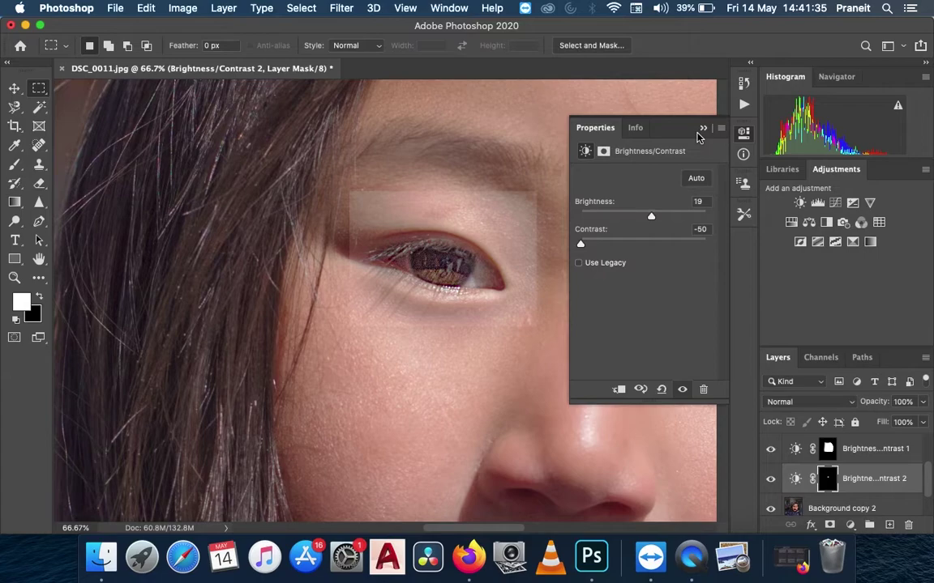
{"action": "left_click", "coordinate": [702, 130]}
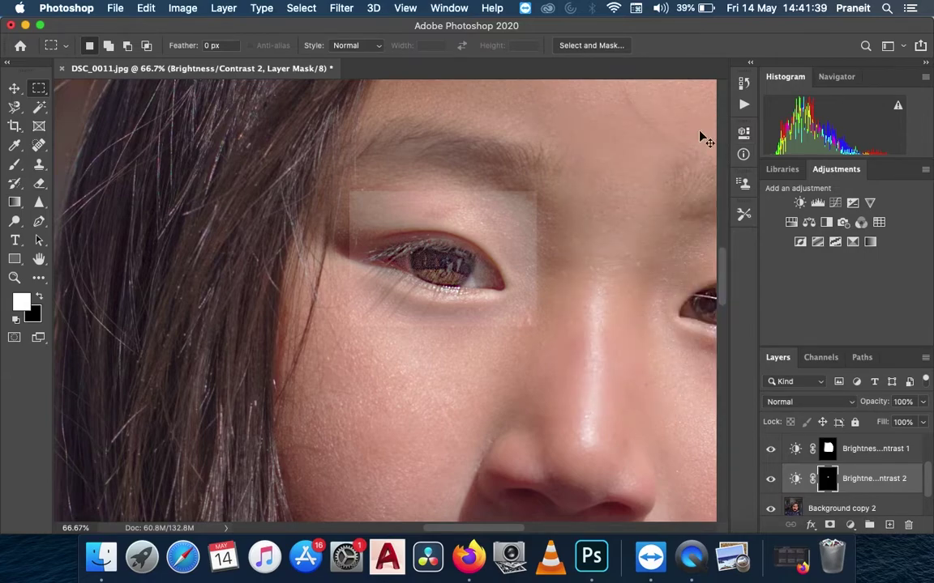
Free-transform the first eye adjustment's mask to 100.61% width and height and apply it.
{"action": "key", "text": "super+t"}
{"action": "key", "text": "super+minus"}
{"action": "key", "text": "super+minus"}
{"action": "key", "text": "super+minus"}
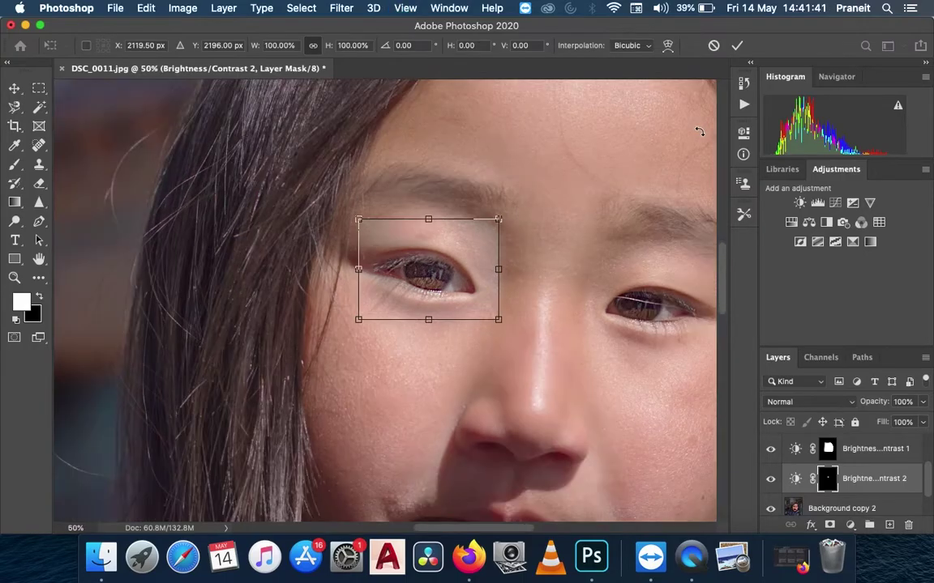
{"action": "mouse_move", "coordinate": [441, 310]}
{"action": "left_mouse_down"}
{"action": "mouse_move", "coordinate": [500, 371]}
{"action": "mouse_move", "coordinate": [564, 396]}
{"action": "mouse_move", "coordinate": [427, 304]}
{"action": "mouse_move", "coordinate": [442, 310]}
{"action": "left_mouse_up"}
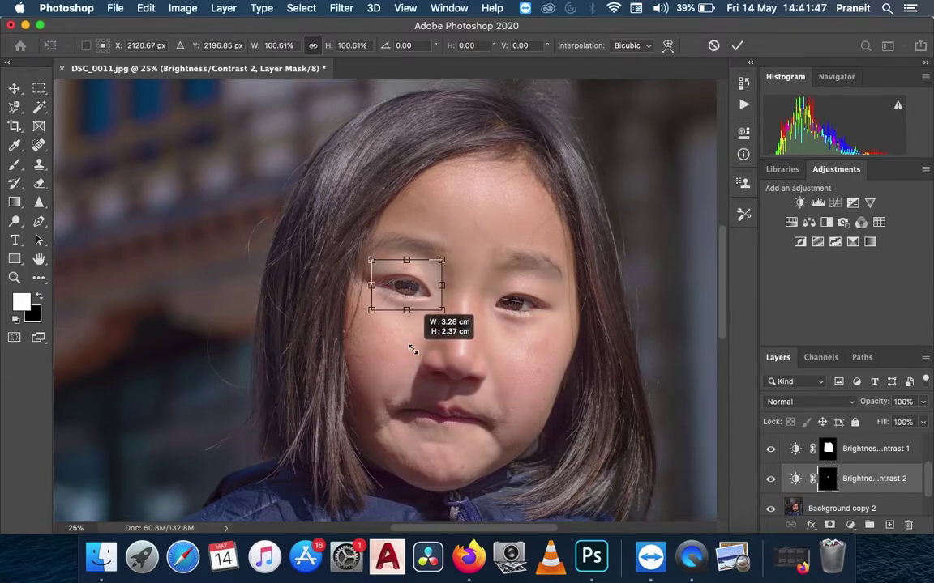
{"action": "left_click_drag", "start_coordinate": [412, 348], "coordinate": [414, 348]}
{"action": "key", "text": "super+equal"}
{"action": "key", "text": "super+equal"}
{"action": "key", "text": "super+equal"}
{"action": "key", "text": "super+equal"}
{"action": "key", "text": "super+equal"}
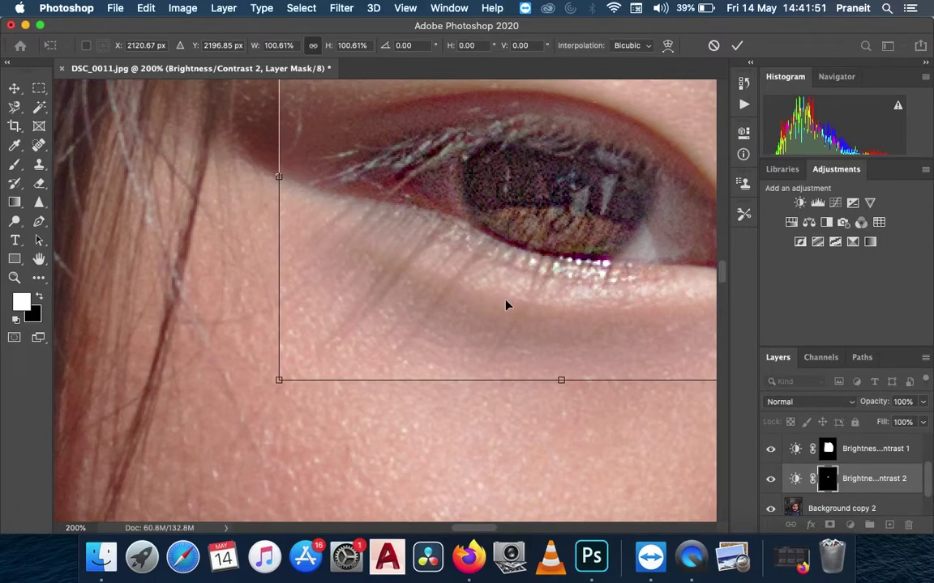
{"action": "key", "text": "super+minus"}
{"action": "key", "text": "super+minus"}
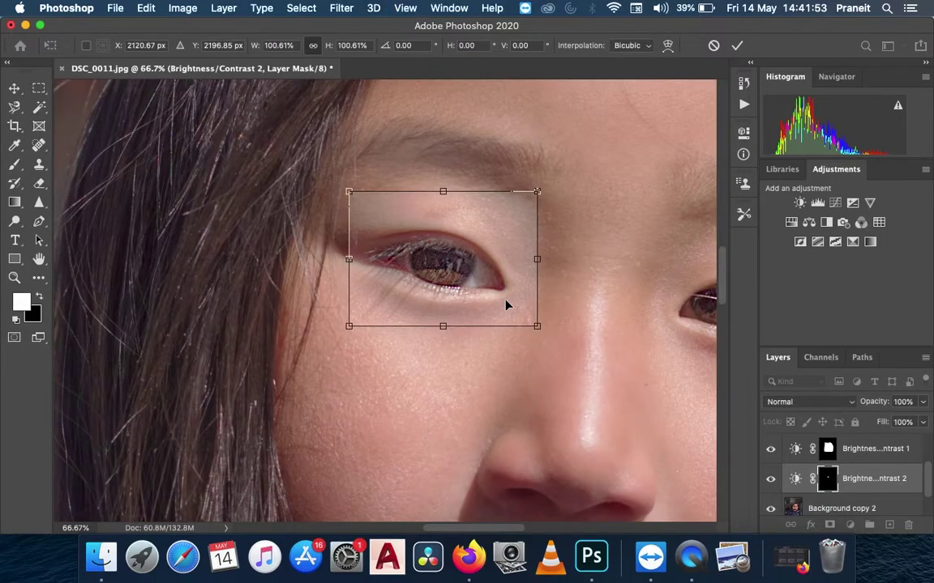
{"action": "key", "text": "Return"}
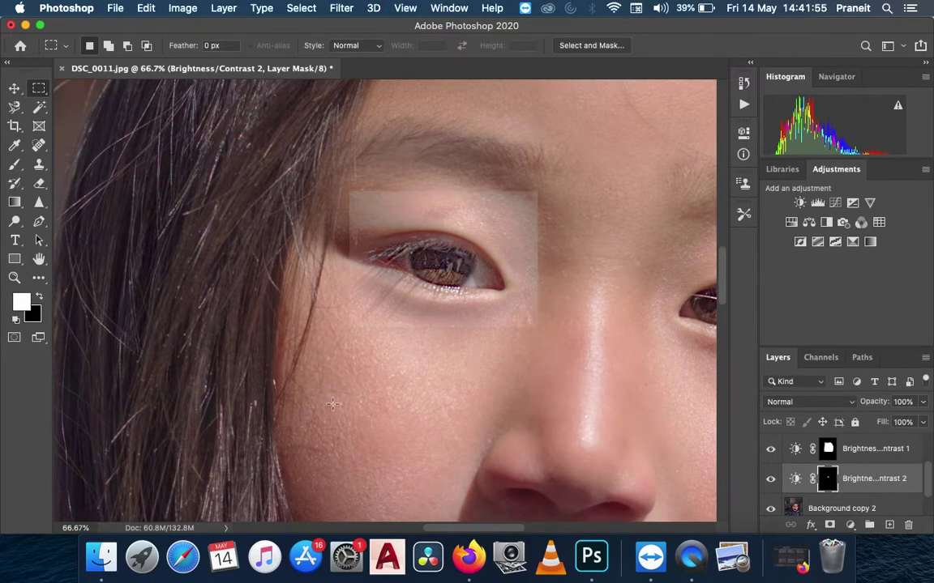
Erase the brightness adjustment from the skin around the first eye using the Eraser at 100% opacity and 100% flow.
{"action": "left_click", "coordinate": [39, 183]}
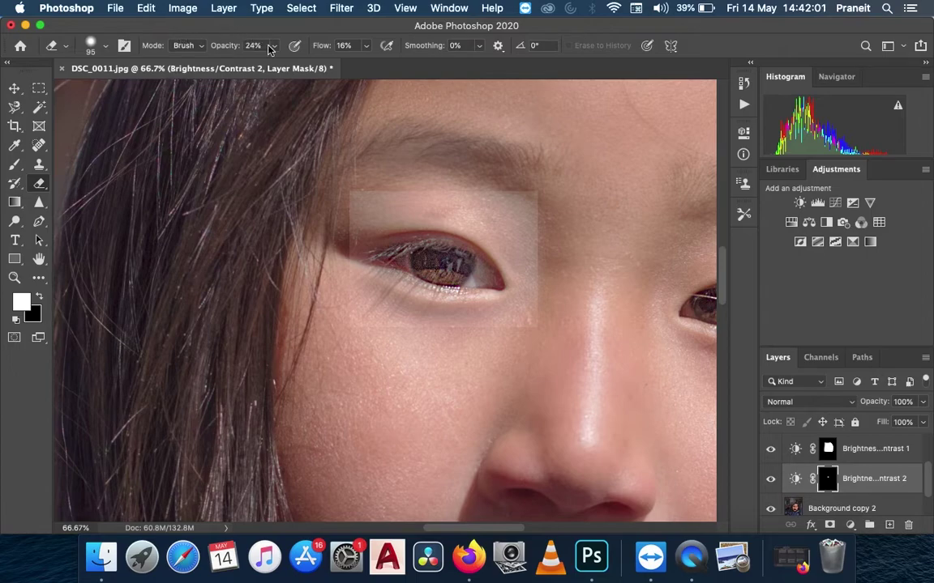
{"action": "left_click_drag", "start_coordinate": [273, 46], "coordinate": [438, 68]}
{"action": "left_click", "coordinate": [366, 46]}
{"action": "left_click", "coordinate": [503, 302]}
{"action": "left_click_drag", "start_coordinate": [397, 182], "coordinate": [304, 243]}
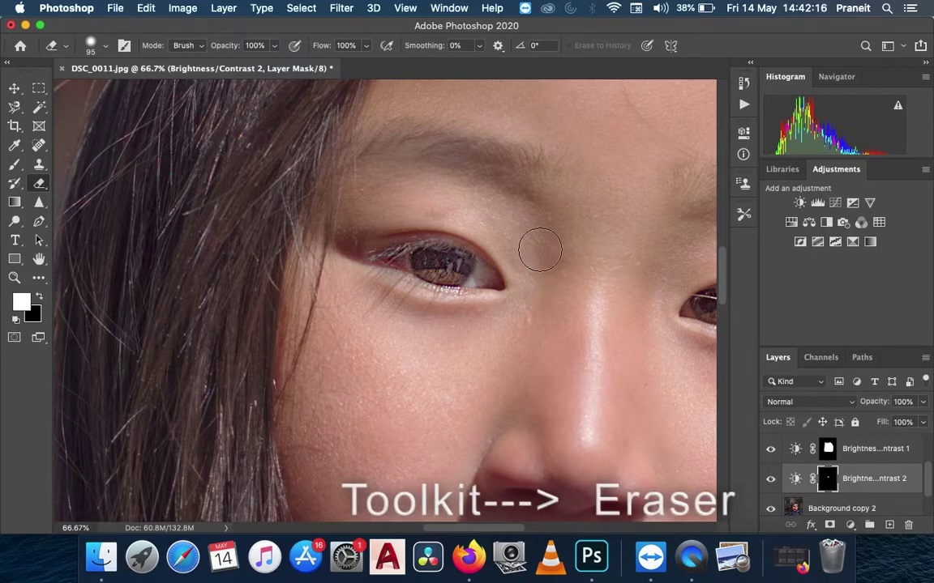
Compare the face and the whole portrait with the Brightness/Contrast 2 layer hidden and shown.
{"action": "key", "text": "super+minus"}
{"action": "key", "text": "super+minus"}
{"action": "key", "text": "super+minus"}
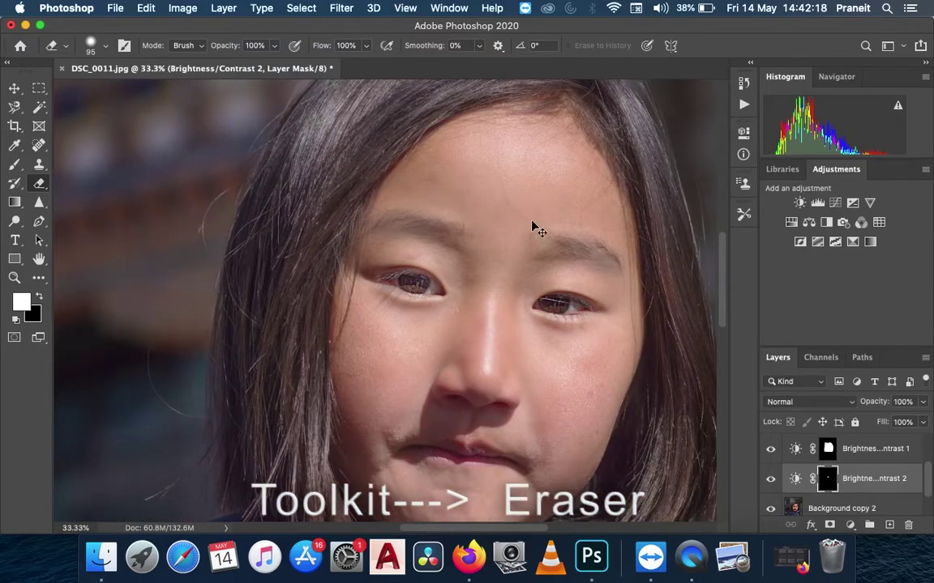
{"action": "key", "text": "super+minus"}
{"action": "key", "text": "super+plus"}
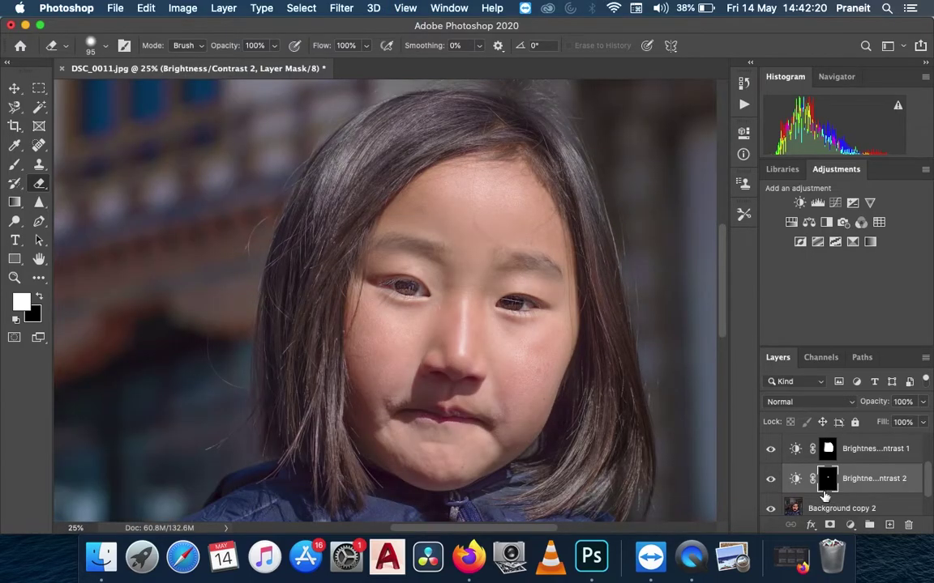
{"action": "left_click", "coordinate": [774, 481]}
{"action": "left_click", "coordinate": [773, 481]}
{"action": "left_click", "coordinate": [774, 481]}
{"action": "left_click", "coordinate": [774, 481]}
{"action": "left_click", "coordinate": [774, 482]}
{"action": "key", "text": "super+equal"}
{"action": "key", "text": "super+minus"}
{"action": "key", "text": "super+minus"}
{"action": "key", "text": "super+minus"}
{"action": "key", "text": "super+minus"}
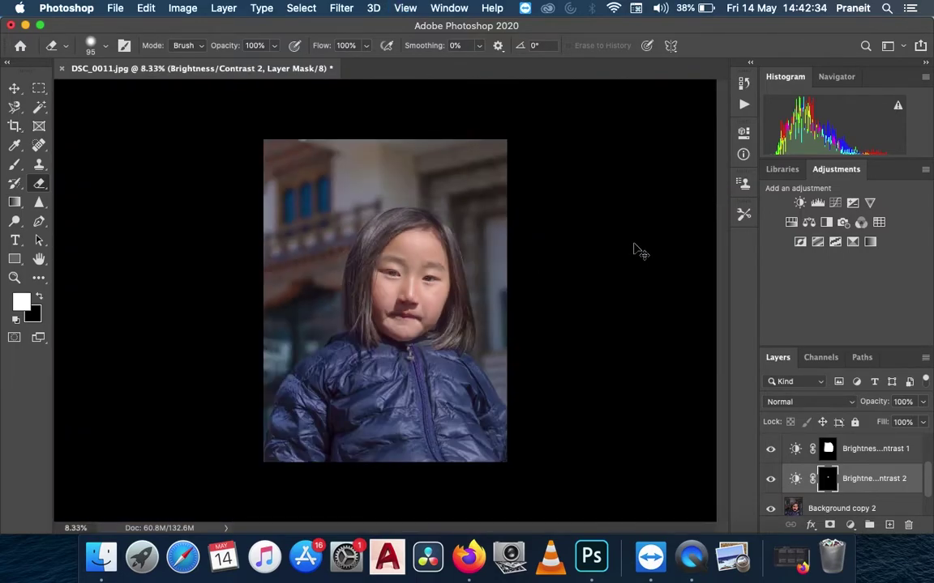
Select a rectangle around the other eye and add a Brightness/Contrast adjustment with contrast -50 and brightness 35.
{"action": "key", "text": "super+equal"}
{"action": "key", "text": "super+equal"}
{"action": "key", "text": "super+equal"}
{"action": "key", "text": "super+equal"}
{"action": "key", "text": "super+equal"}
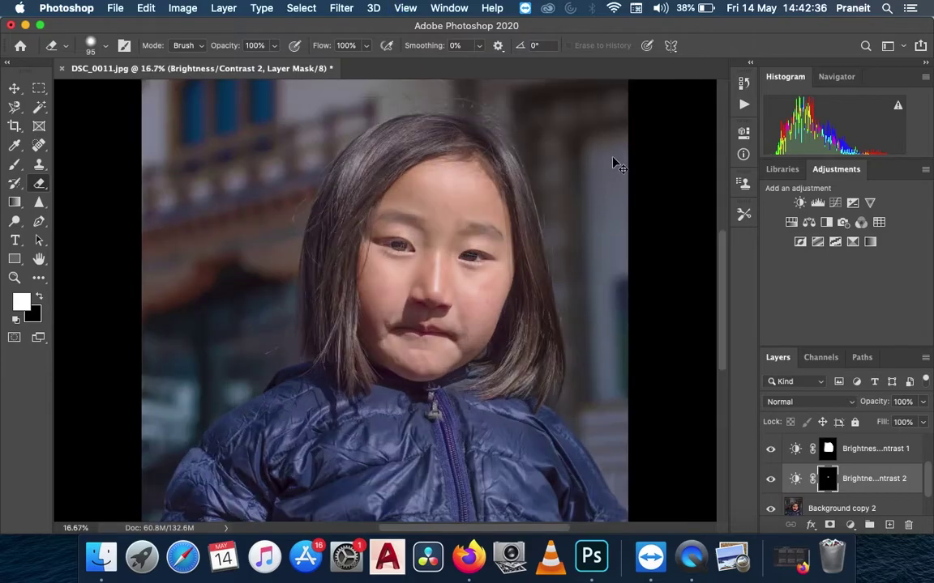
{"action": "scroll", "coordinate": [641, 264], "scroll_direction": "down", "scroll_amount": 1}
{"action": "scroll", "coordinate": [640, 266], "scroll_direction": "down", "scroll_amount": 3}
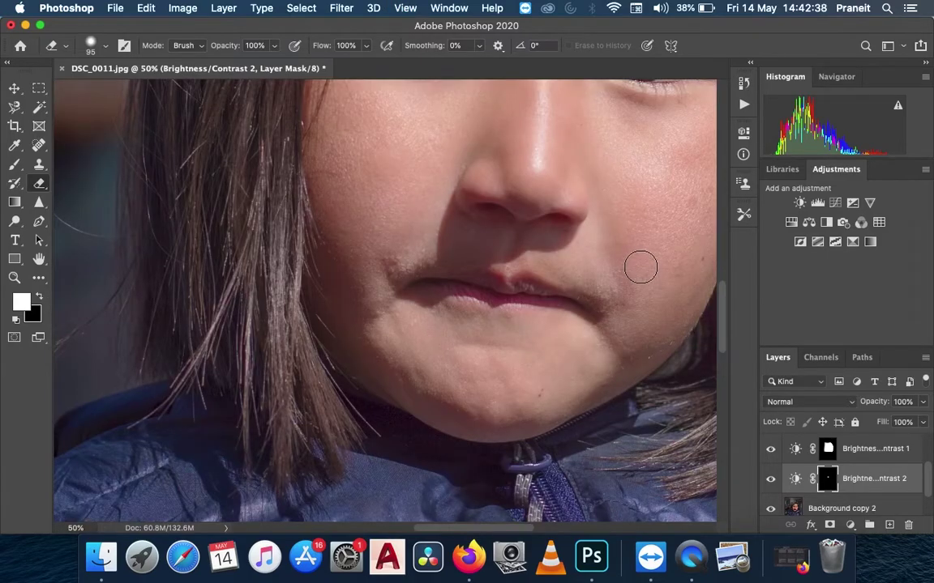
{"action": "scroll", "coordinate": [636, 274], "scroll_direction": "up", "scroll_amount": 5}
{"action": "scroll", "coordinate": [628, 288], "scroll_direction": "up", "scroll_amount": 1}
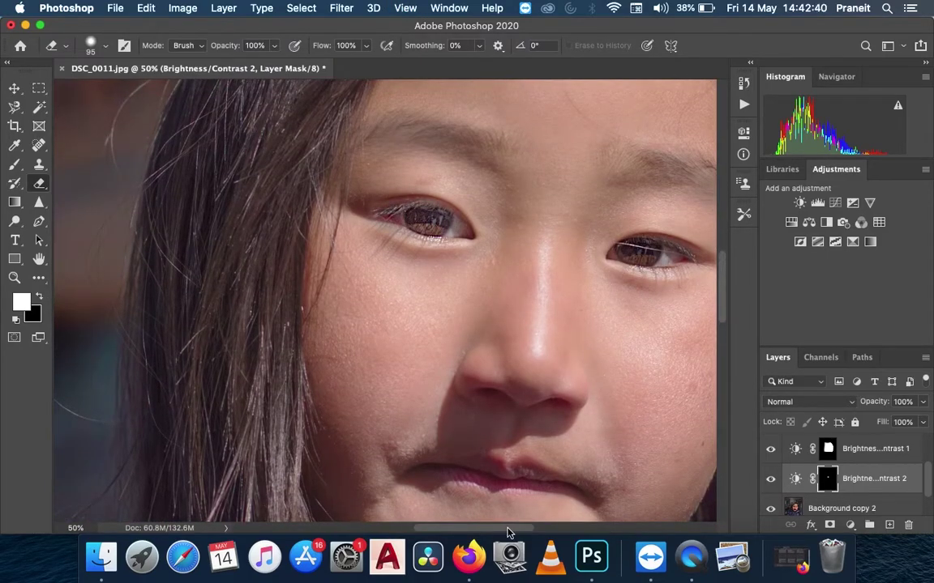
{"action": "scroll", "coordinate": [460, 462], "scroll_direction": "right", "scroll_amount": 5}
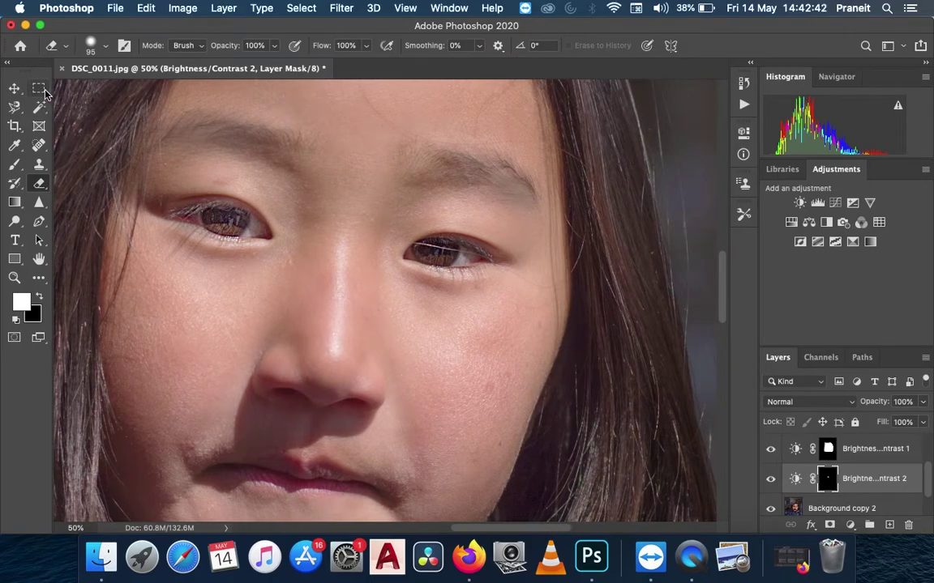
{"action": "left_click", "coordinate": [41, 88]}
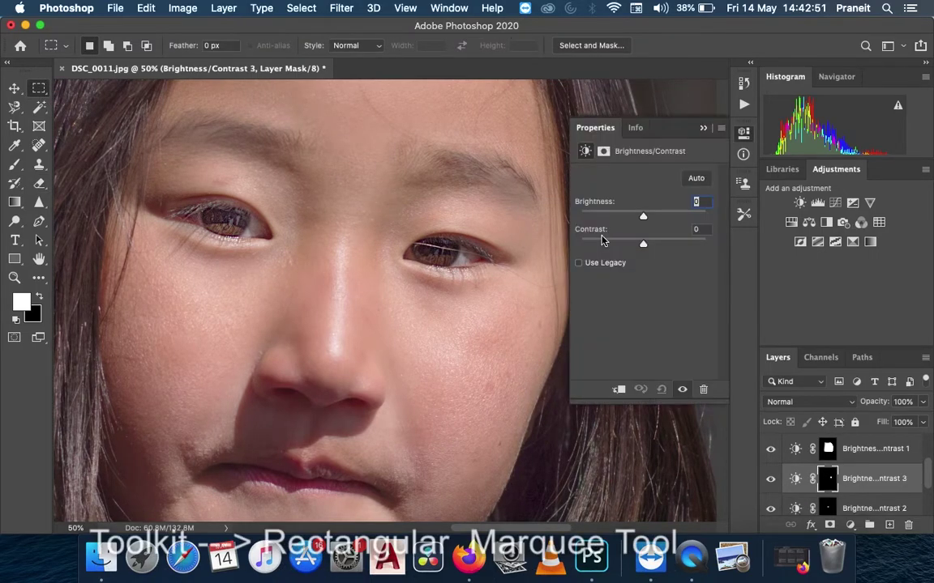
{"action": "left_click_drag", "start_coordinate": [622, 243], "coordinate": [536, 242]}
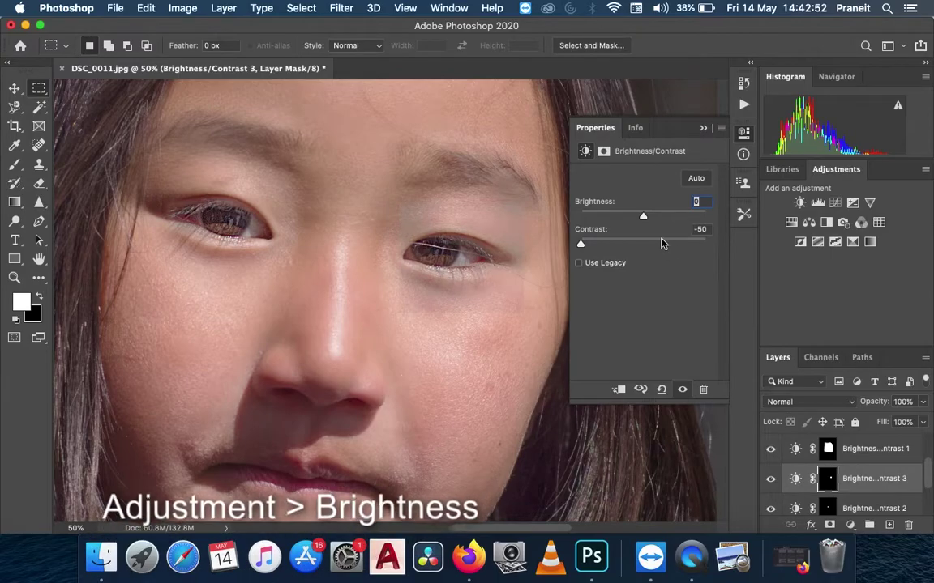
{"action": "left_click_drag", "start_coordinate": [644, 216], "coordinate": [665, 219]}
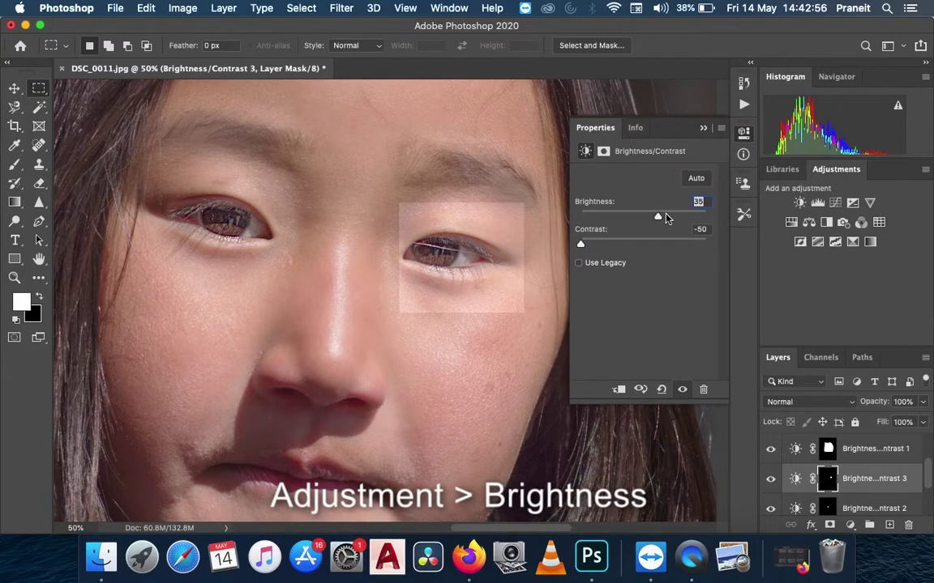
{"action": "left_click", "coordinate": [703, 129]}
Erase the Brightness/Contrast 3 effect from the skin around the second eye and check the portrait.
{"action": "left_click", "coordinate": [40, 183]}
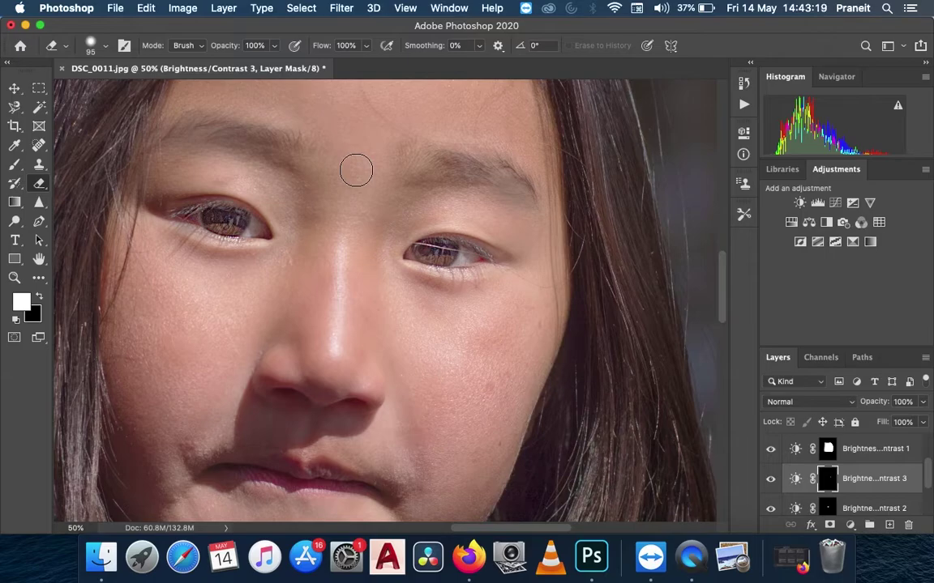
{"action": "key", "text": "super+minus"}
{"action": "key", "text": "super+minus"}
{"action": "key", "text": "super+minus"}
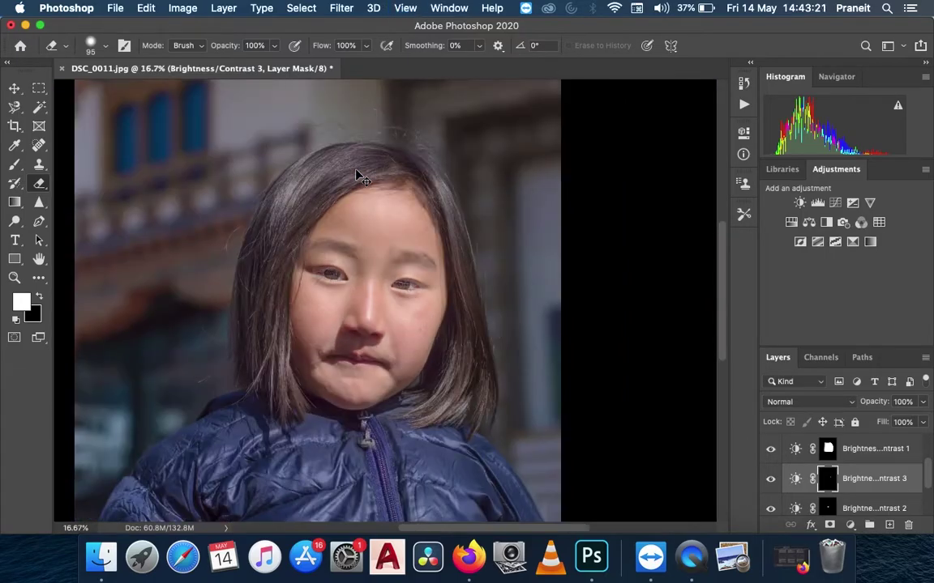
Select a rectangle over the iris of the eye at the photo's right and add a Vibrance adjustment with vibrance +100.
{"action": "key", "text": "super+plus"}
{"action": "key", "text": "super+plus"}
{"action": "key", "text": "super+plus"}
{"action": "key", "text": "super+plus"}
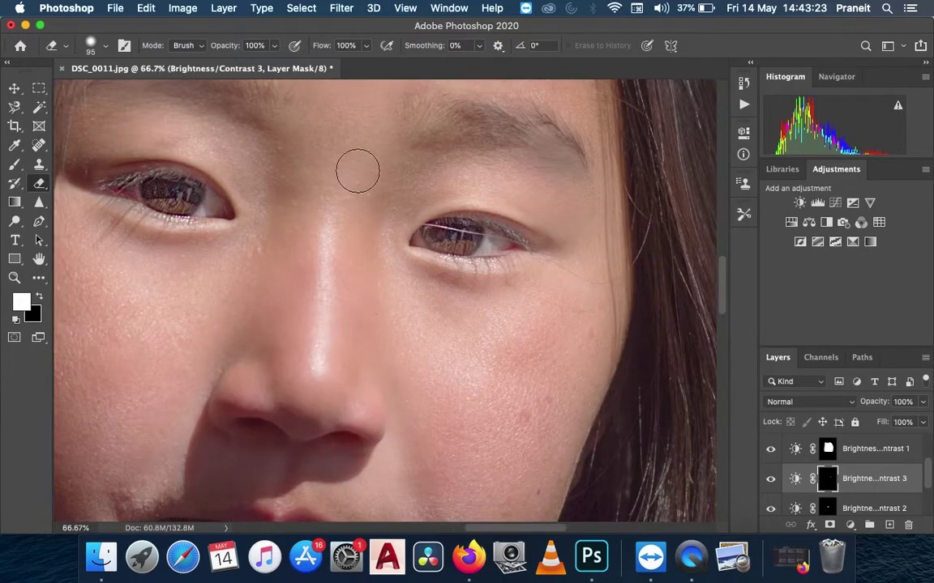
{"action": "left_click", "coordinate": [40, 92]}
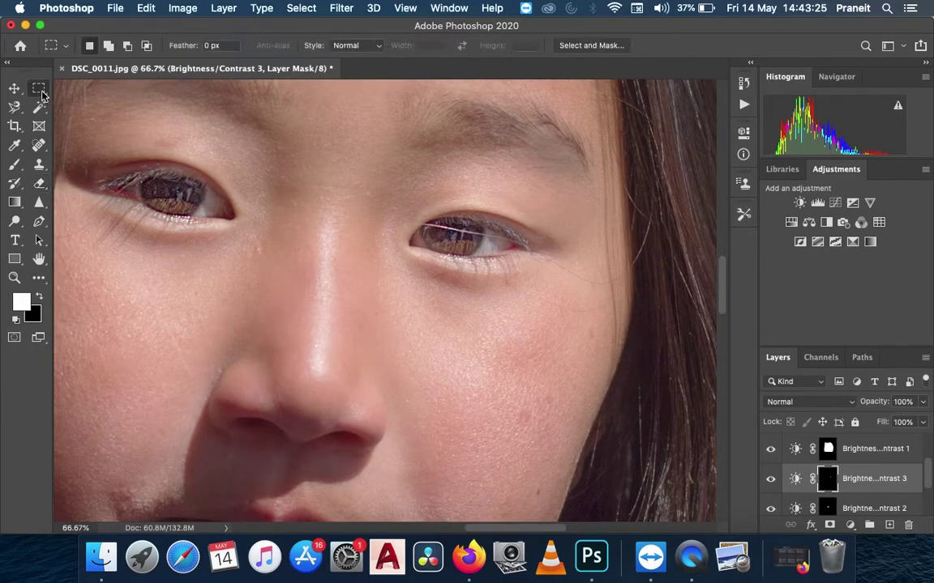
{"action": "left_click_drag", "start_coordinate": [412, 187], "coordinate": [493, 291]}
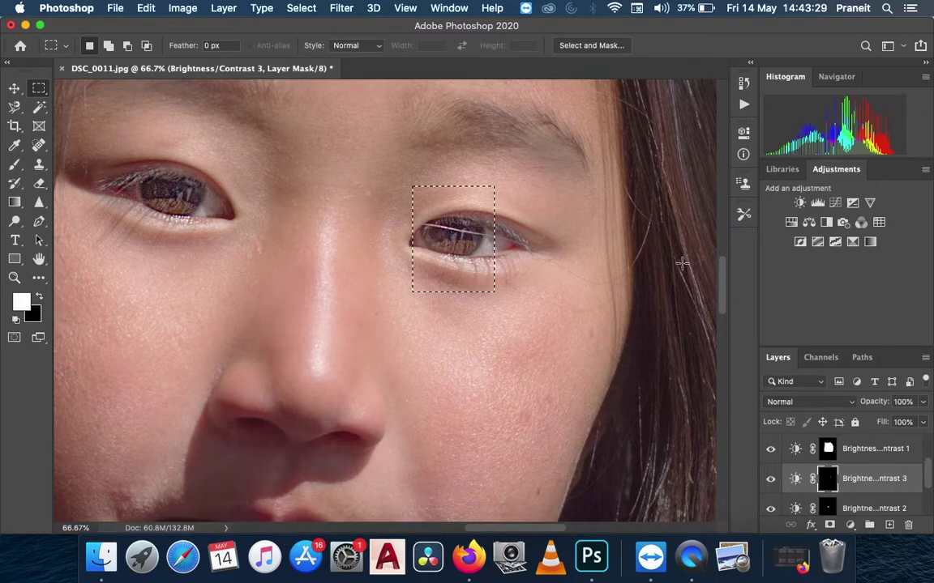
{"action": "left_click", "coordinate": [870, 203]}
{"action": "left_click_drag", "start_coordinate": [642, 189], "coordinate": [705, 189]}
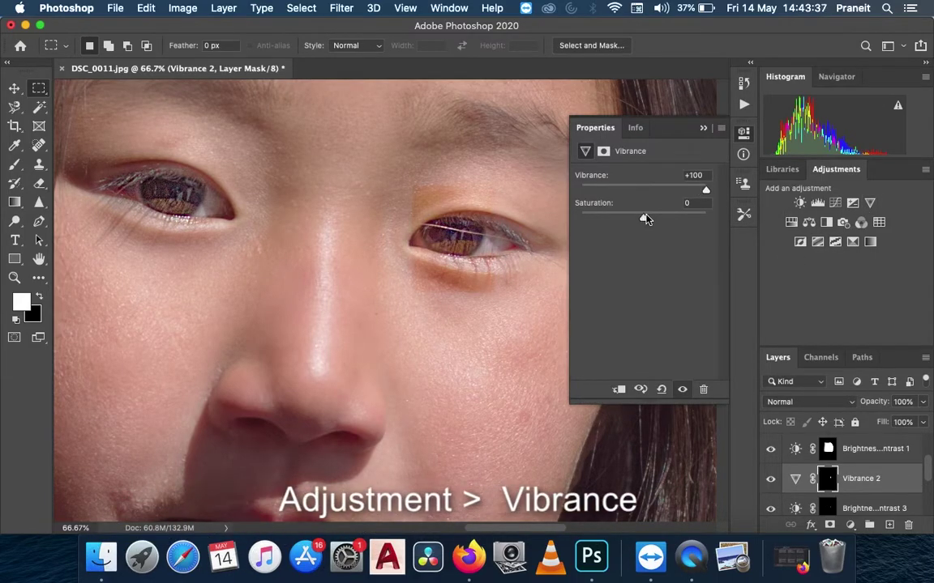
{"action": "left_click", "coordinate": [703, 128]}
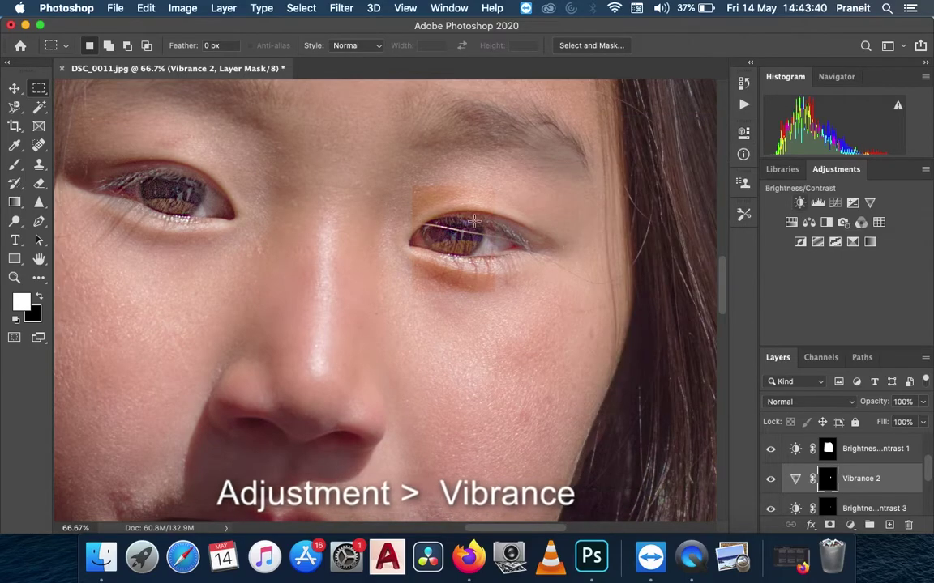
Erase the Vibrance 2 effect from the skin around the eye at the photo's right with a 65 px eraser.
{"action": "left_click", "coordinate": [38, 183]}
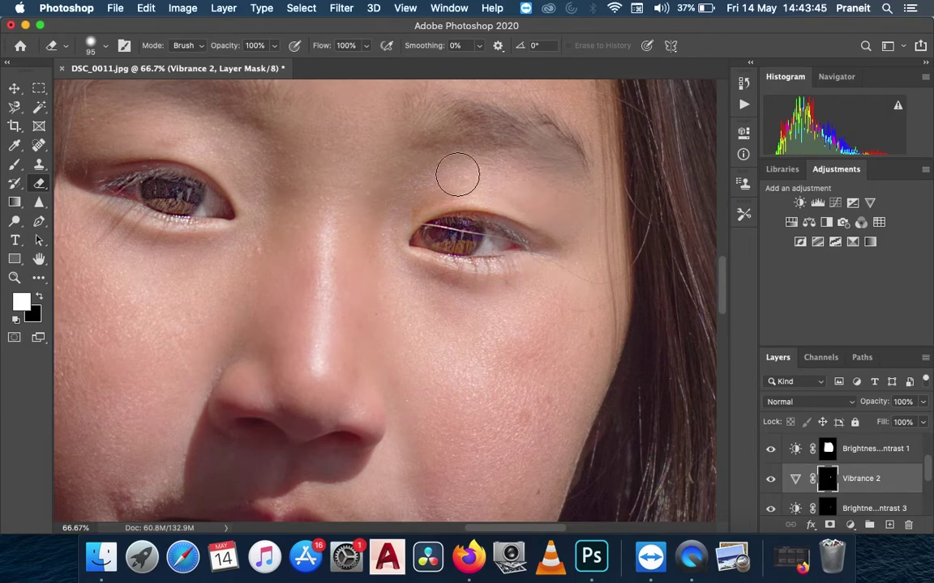
{"action": "key", "text": "bracketleft"}
{"action": "key", "text": "bracketleft"}
{"action": "key", "text": "bracketleft"}
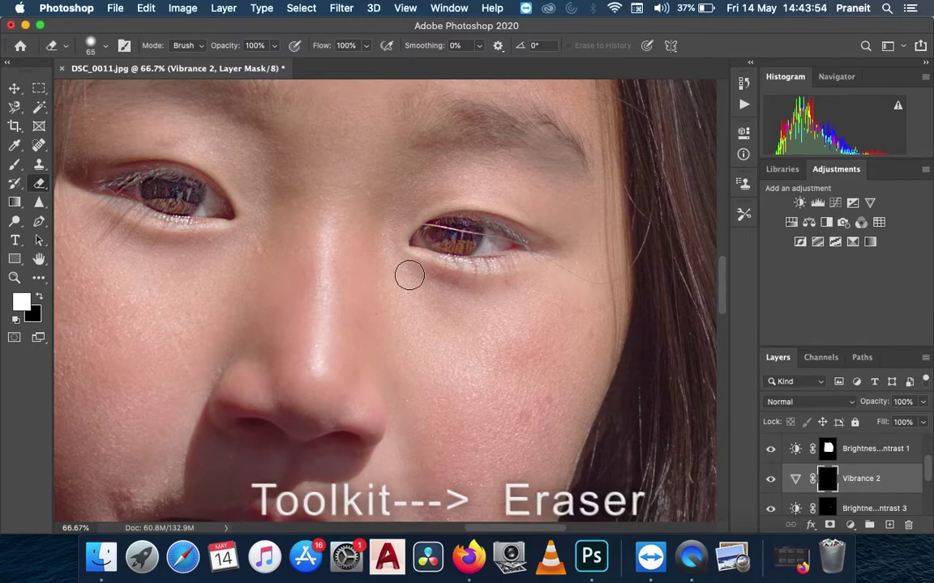
{"action": "key", "text": "super+minus"}
{"action": "key", "text": "super+minus"}
{"action": "key", "text": "super+minus"}
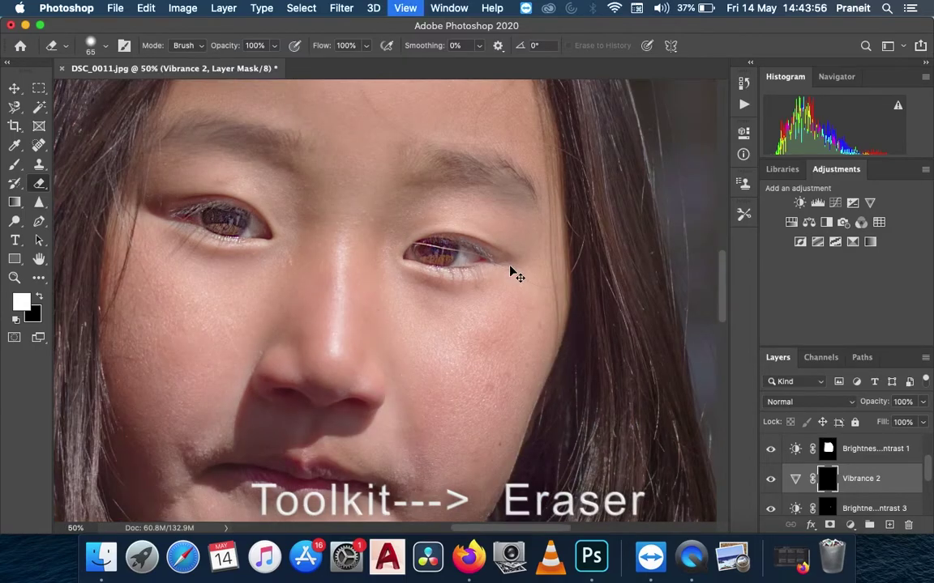
{"action": "key", "text": "super+plus"}
{"action": "key", "text": "super+plus"}
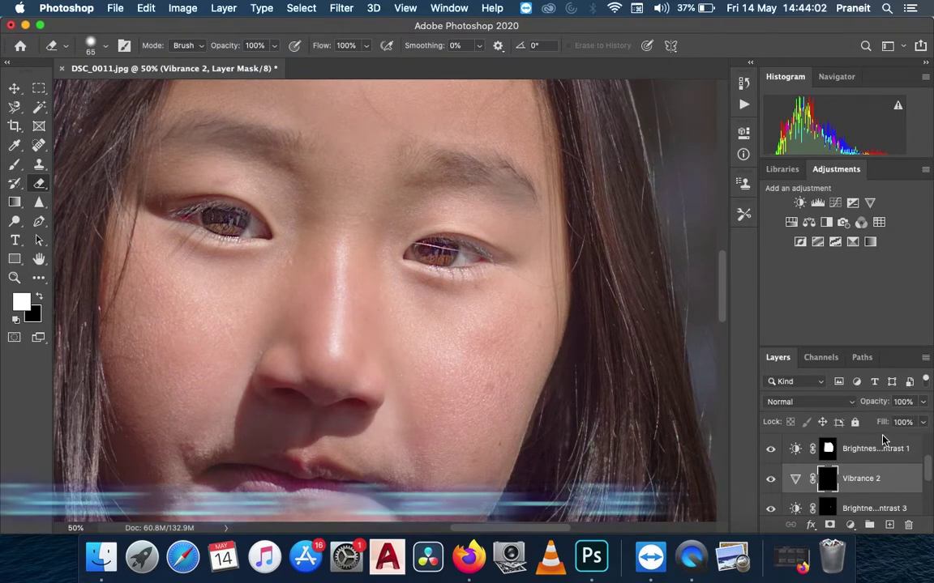
Lower the Vibrance 2 layer's fill to 10% and check the eyes in the whole portrait.
{"action": "left_click", "coordinate": [923, 422]}
{"action": "mouse_move", "coordinate": [865, 446]}
{"action": "left_mouse_down"}
{"action": "mouse_move", "coordinate": [845, 448]}
{"action": "mouse_move", "coordinate": [864, 450]}
{"action": "left_mouse_up"}
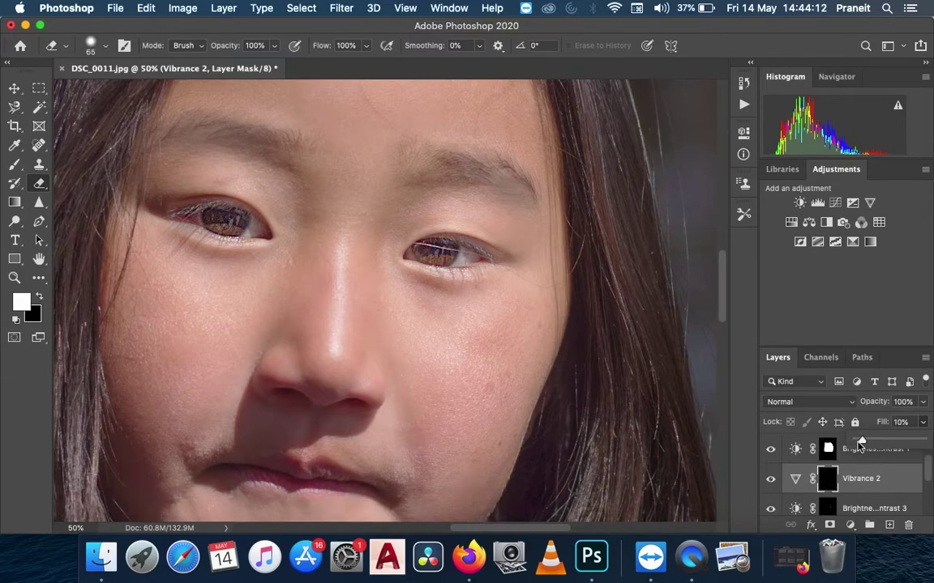
{"action": "left_click", "coordinate": [38, 87]}
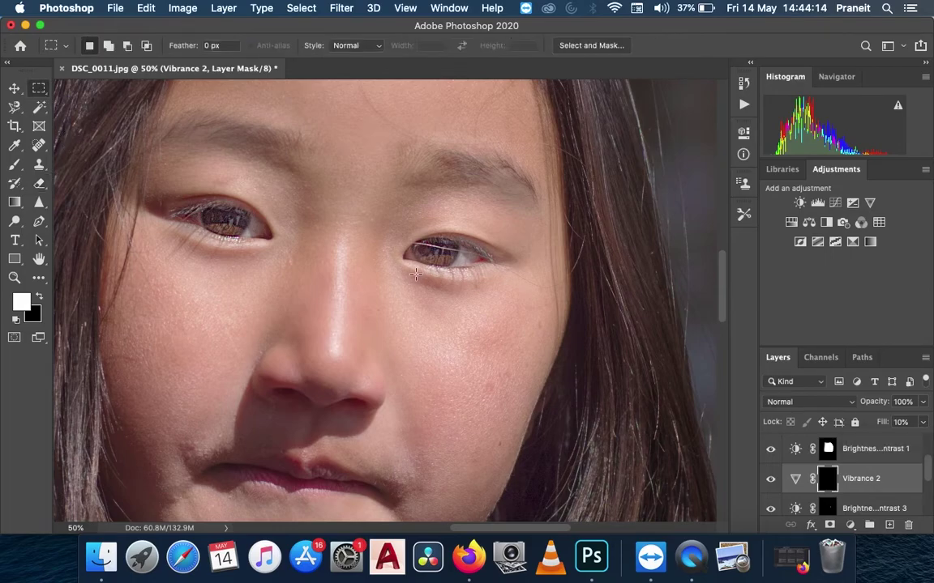
{"action": "key", "text": "super+minus"}
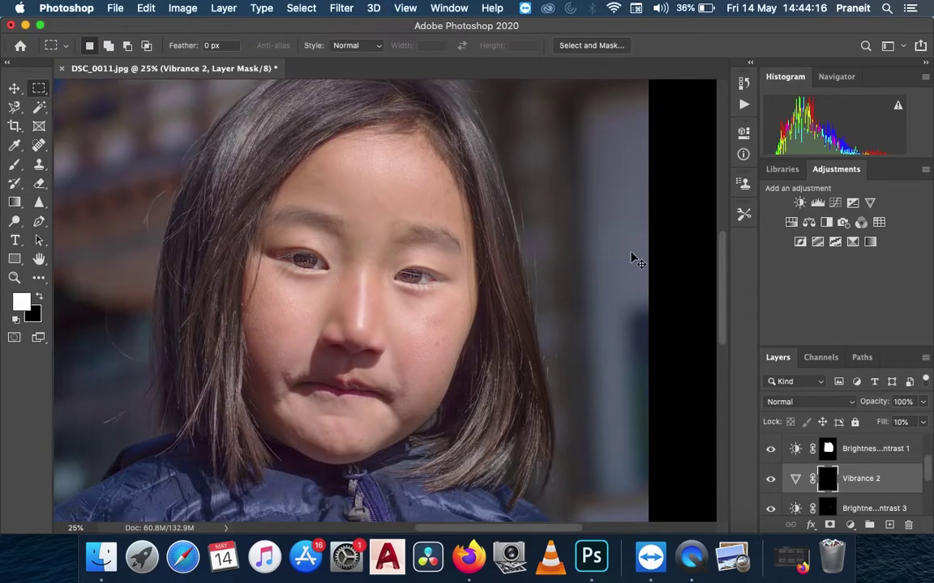
{"action": "key", "text": "super+minus"}
{"action": "key", "text": "super+minus"}
{"action": "key", "text": "super+minus"}
{"action": "key", "text": "super+plus"}
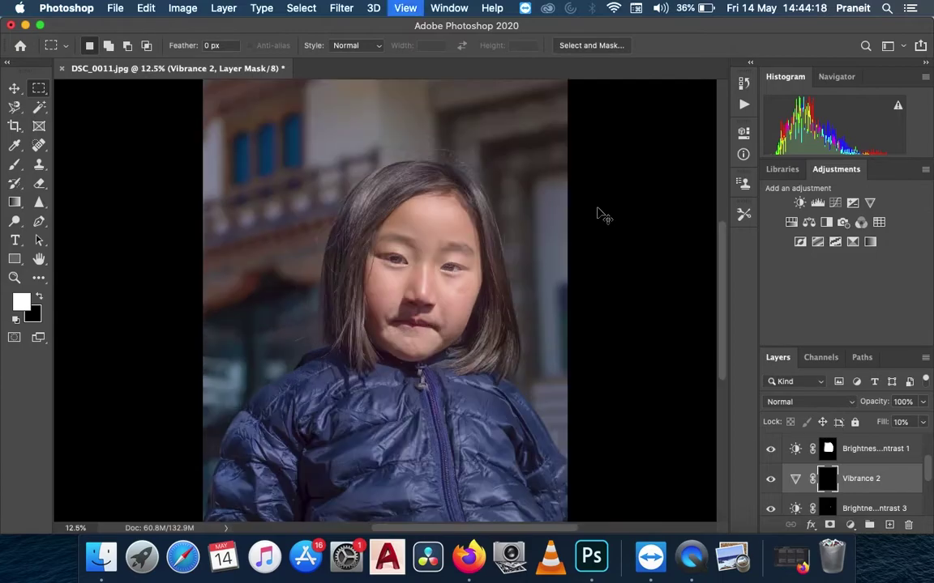
Select a rectangle around the lips and add a Vibrance adjustment with vibrance +66.
{"action": "key", "text": "super+plus"}
{"action": "key", "text": "super+plus"}
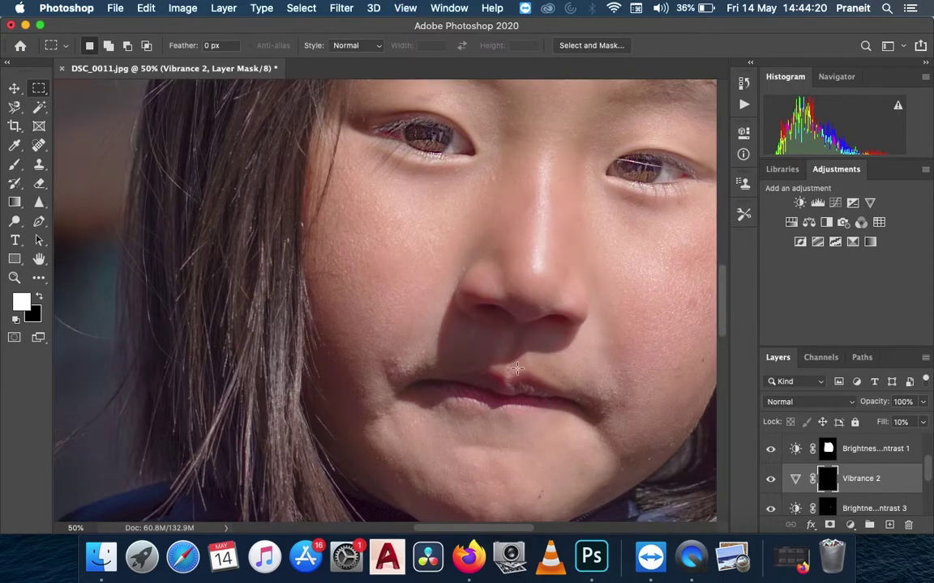
{"action": "scroll", "coordinate": [516, 368], "scroll_direction": "down", "scroll_amount": 4}
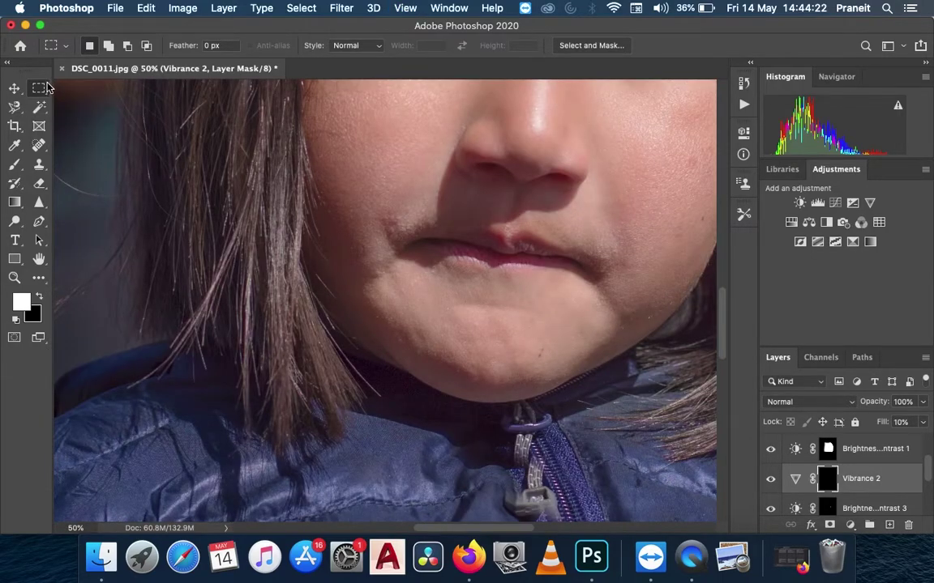
{"action": "left_click_drag", "start_coordinate": [397, 191], "coordinate": [612, 302]}
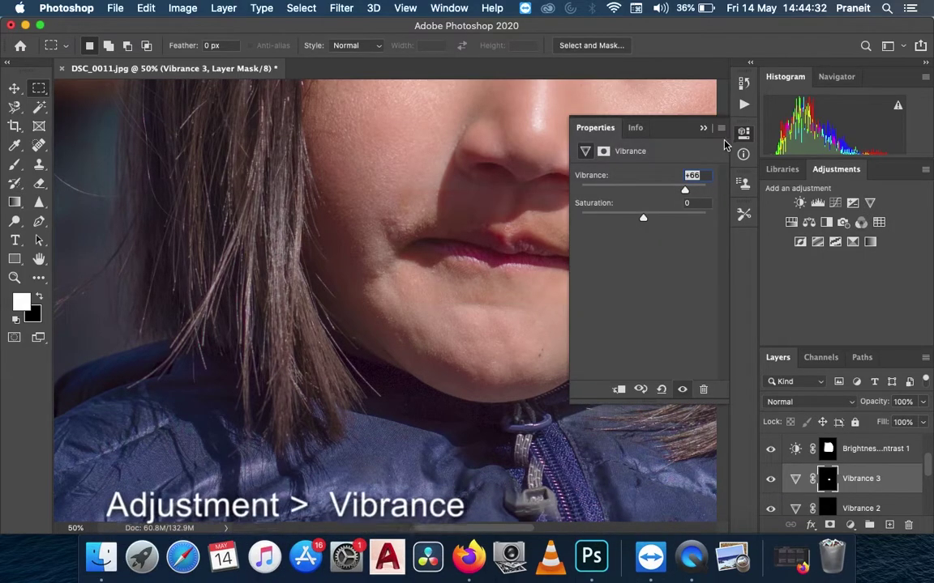
{"action": "left_click", "coordinate": [703, 129]}
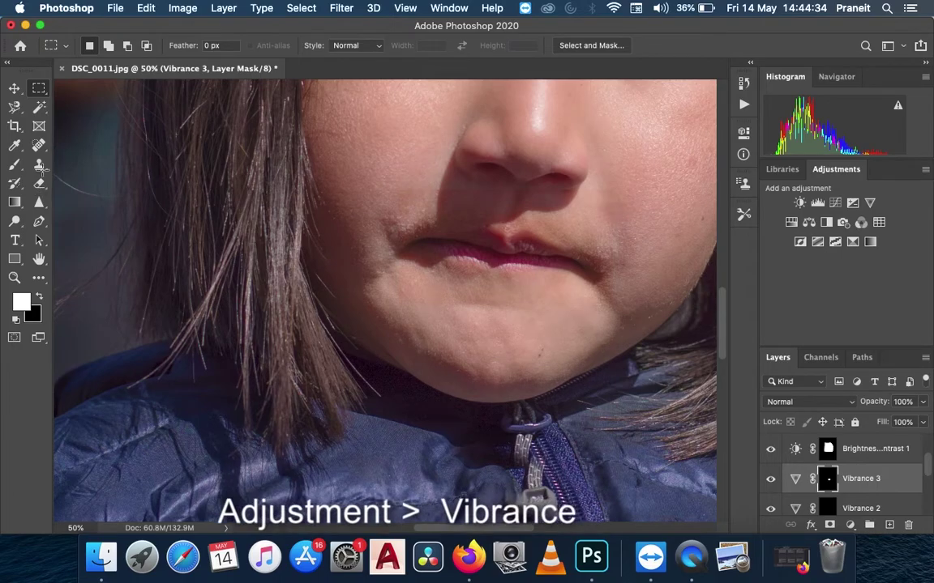
Erase the Vibrance 3 effect from the skin around the lips with the 65 px eraser.
{"action": "left_click", "coordinate": [39, 183]}
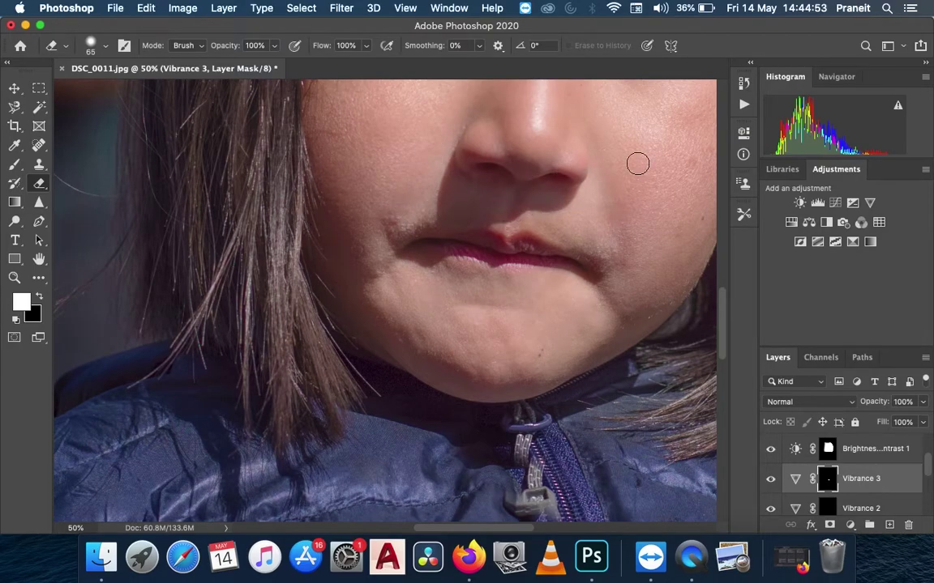
{"action": "key", "text": "super+minus"}
{"action": "key", "text": "super+minus"}
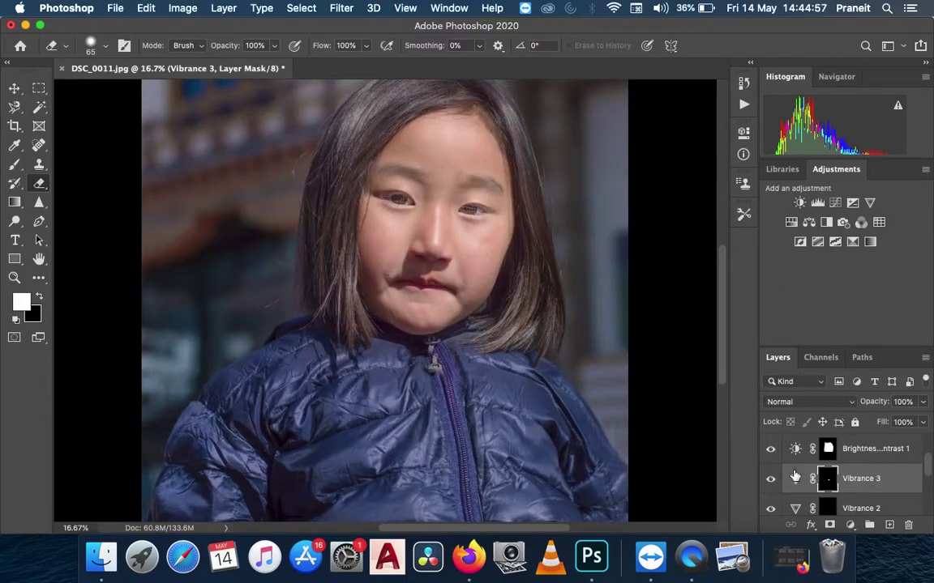
Compare the portrait with the Vibrance 3 layer hidden and shown.
{"action": "left_click", "coordinate": [772, 484]}
{"action": "left_click", "coordinate": [771, 484]}
{"action": "key", "text": "super+minus"}
{"action": "key", "text": "super+minus"}
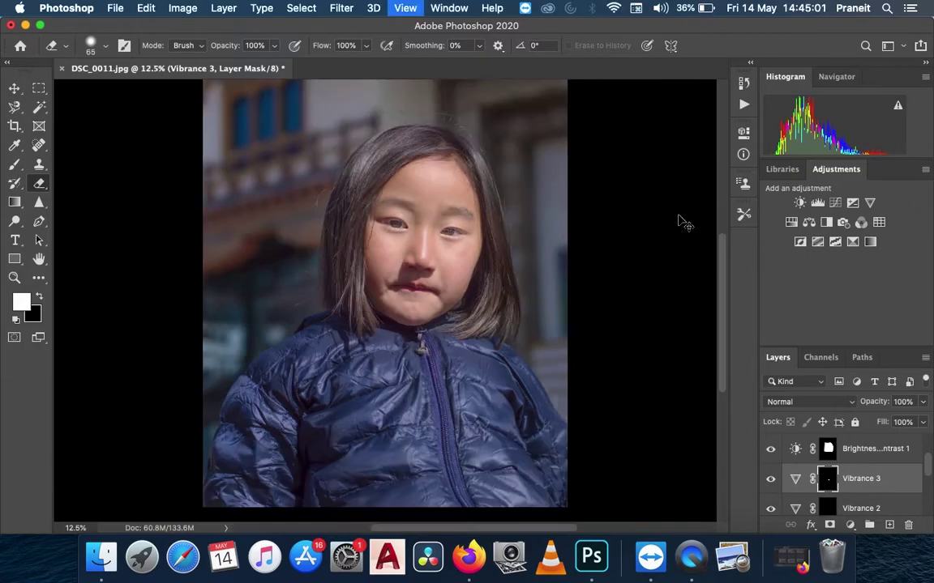
{"action": "key", "text": "super+plus"}
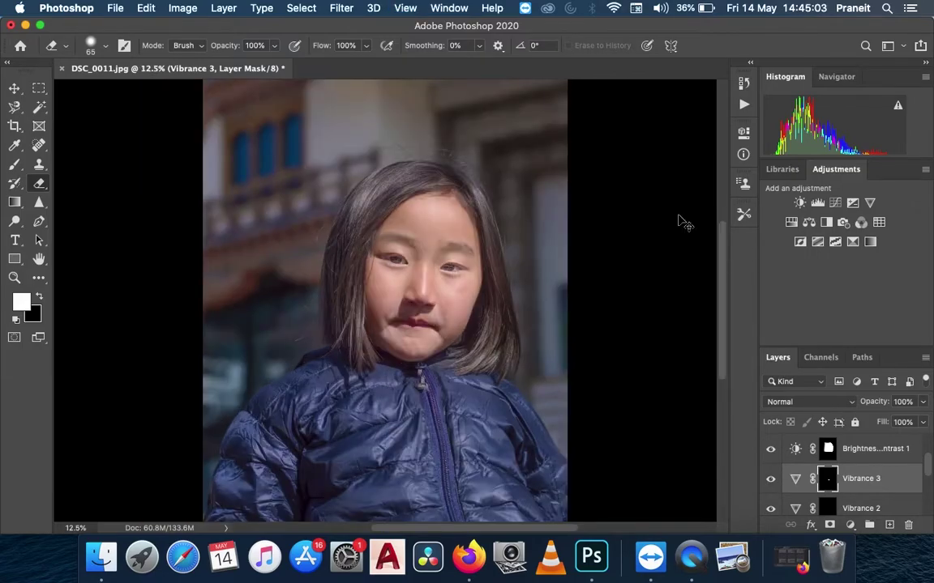
Add a Curves adjustment over the whole photo and raise the midtones to input 98, output 142.
{"action": "key", "text": "super+plus"}
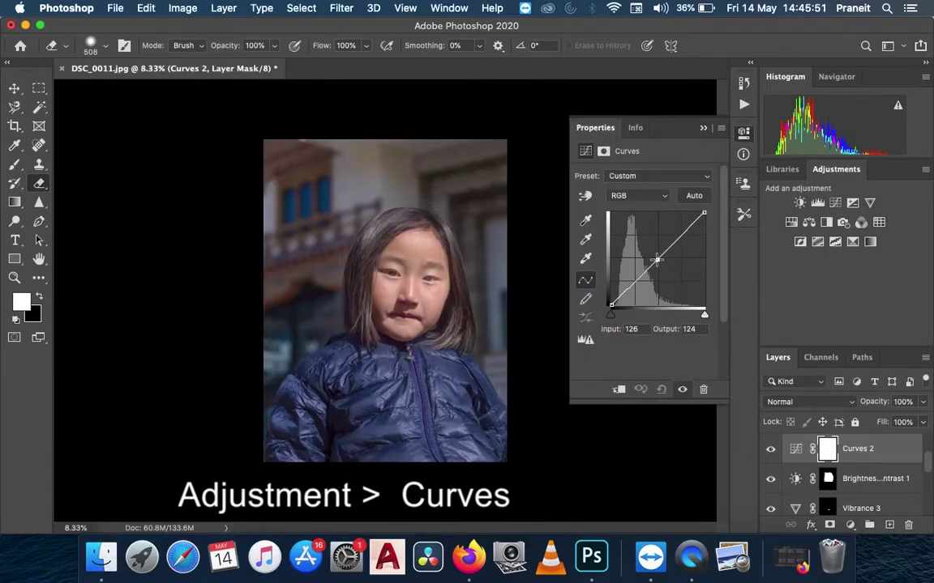
{"action": "left_click_drag", "start_coordinate": [657, 260], "coordinate": [647, 254]}
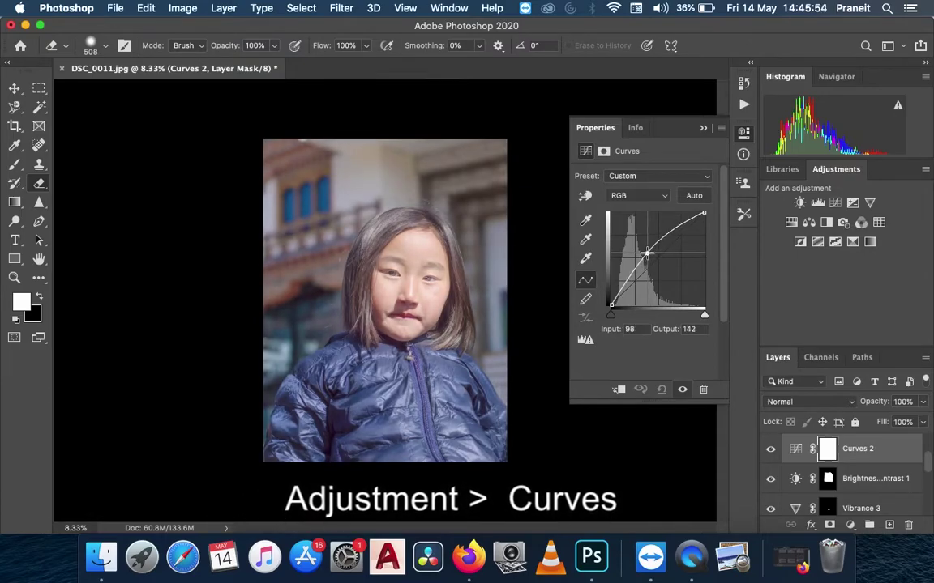
{"action": "left_click", "coordinate": [704, 130]}
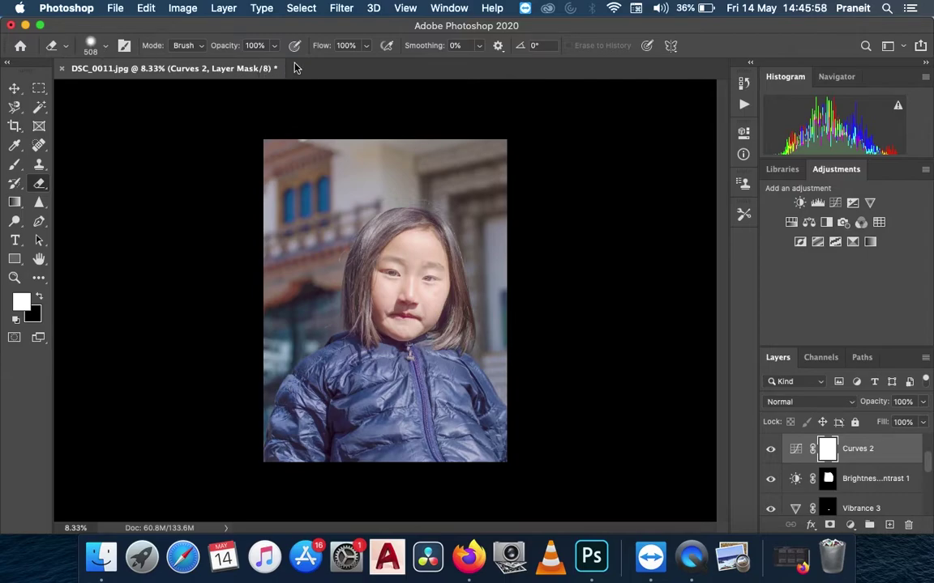
Set the eraser opacity to 37% and partially erase the Curves 2 effect over the face.
{"action": "left_click", "coordinate": [275, 45]}
{"action": "left_click_drag", "start_coordinate": [253, 61], "coordinate": [208, 61]}
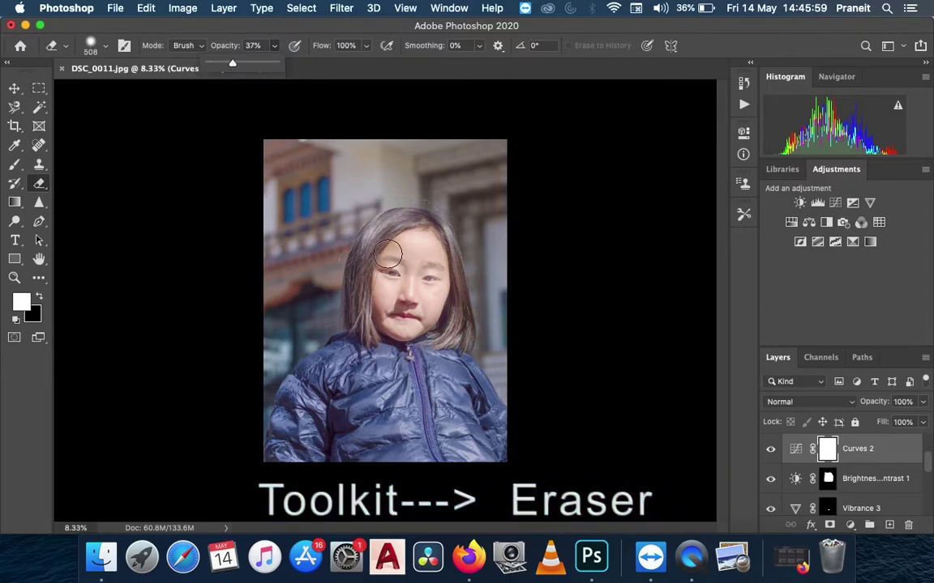
{"action": "mouse_move", "coordinate": [390, 279]}
{"action": "left_mouse_down"}
{"action": "mouse_move", "coordinate": [419, 251]}
{"action": "mouse_move", "coordinate": [407, 253]}
{"action": "mouse_move", "coordinate": [430, 292]}
{"action": "mouse_move", "coordinate": [403, 312]}
{"action": "left_mouse_up"}
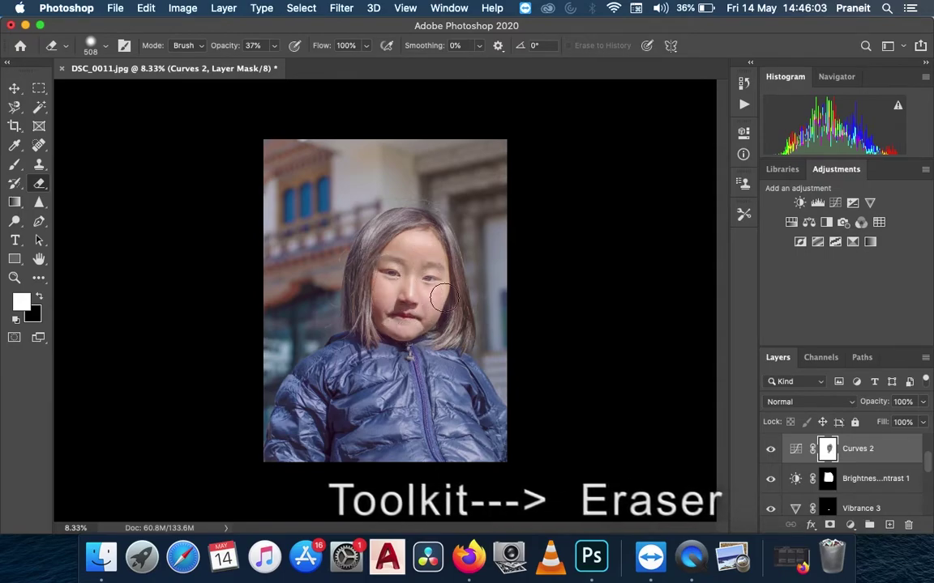
{"action": "mouse_move", "coordinate": [434, 250]}
{"action": "left_mouse_down"}
{"action": "mouse_move", "coordinate": [435, 289]}
{"action": "mouse_move", "coordinate": [453, 337]}
{"action": "mouse_move", "coordinate": [435, 323]}
{"action": "mouse_move", "coordinate": [419, 334]}
{"action": "mouse_move", "coordinate": [413, 300]}
{"action": "mouse_move", "coordinate": [445, 293]}
{"action": "mouse_move", "coordinate": [433, 340]}
{"action": "left_mouse_up"}
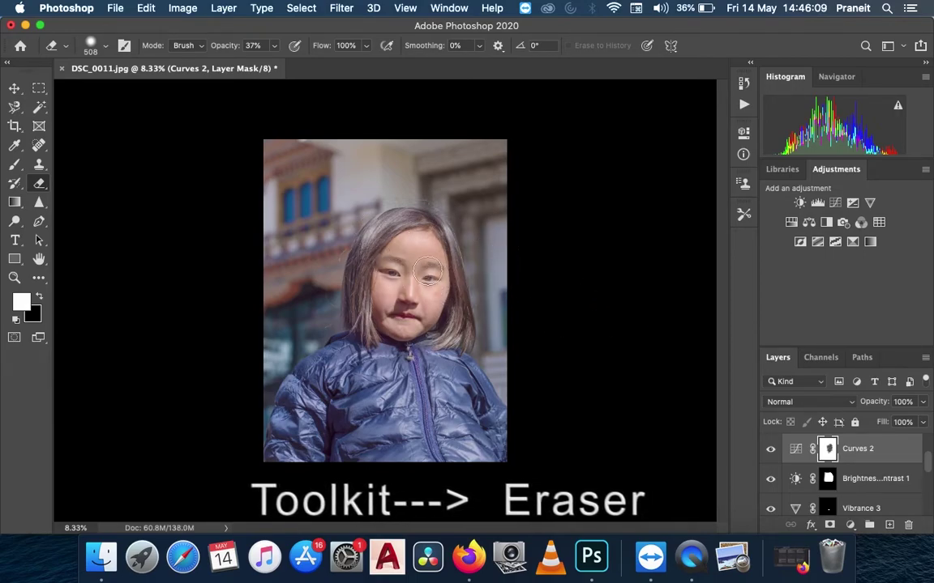
Set the eraser to 100% opacity and 140 px, and check the face and the whole portrait.
{"action": "left_click", "coordinate": [274, 45]}
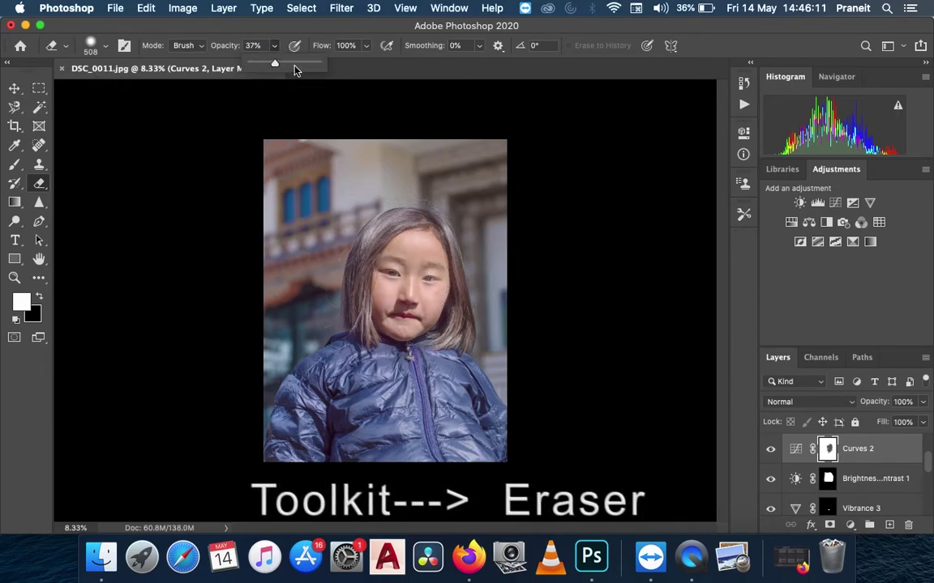
{"action": "left_click_drag", "start_coordinate": [351, 63], "coordinate": [377, 91]}
{"action": "key", "text": "super+equal"}
{"action": "key", "text": "super+equal"}
{"action": "key", "text": "super+equal"}
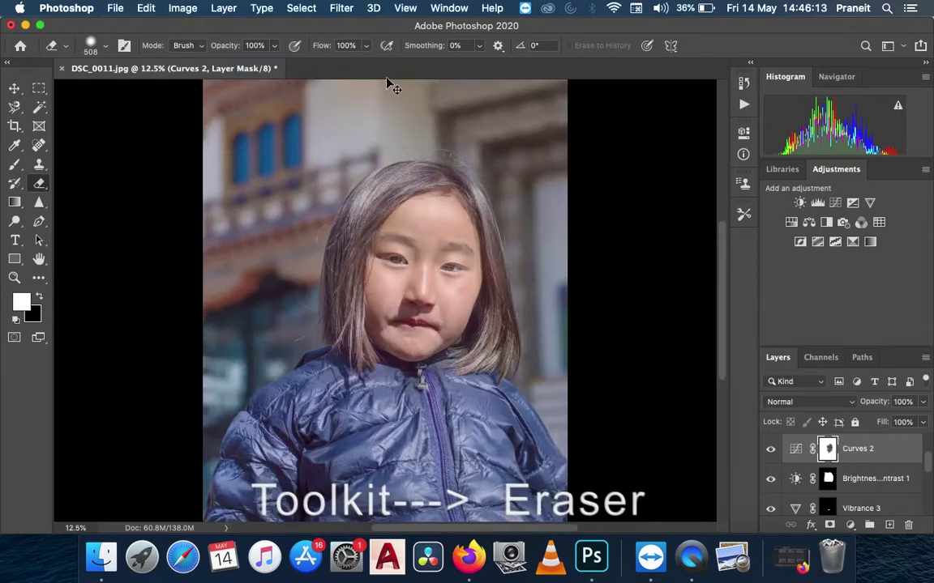
{"action": "key", "text": "super+equal"}
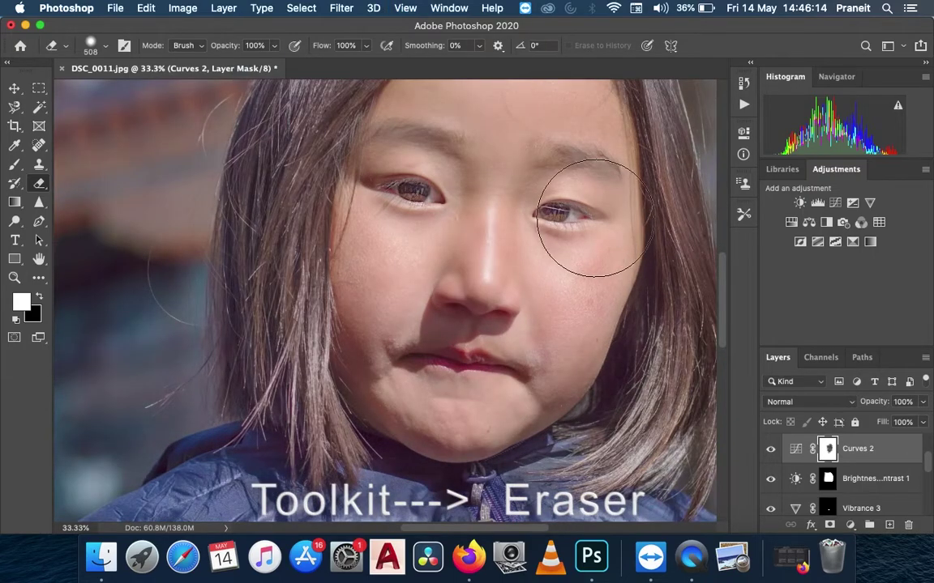
{"action": "left_click", "coordinate": [100, 46]}
{"action": "type", "text": "140"}
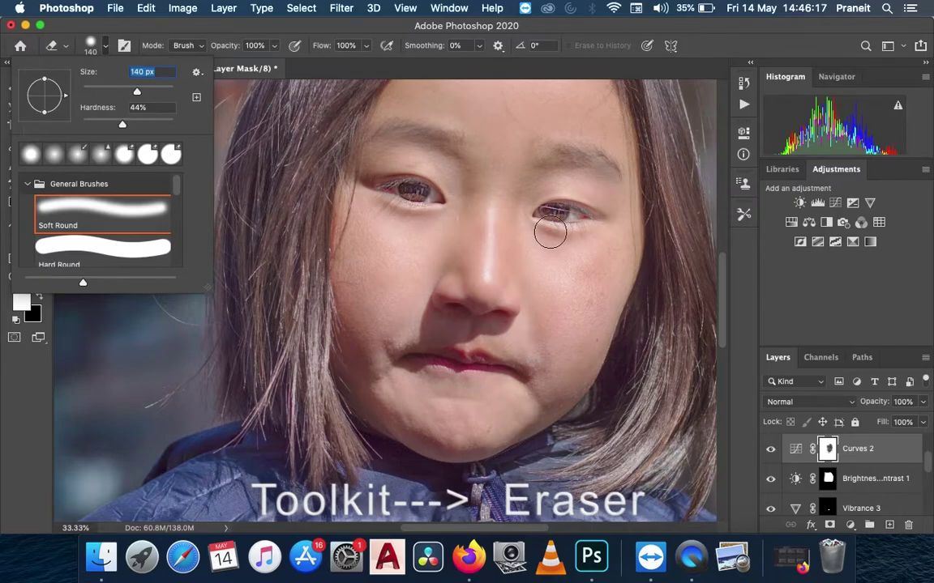
{"action": "key", "text": "Return"}
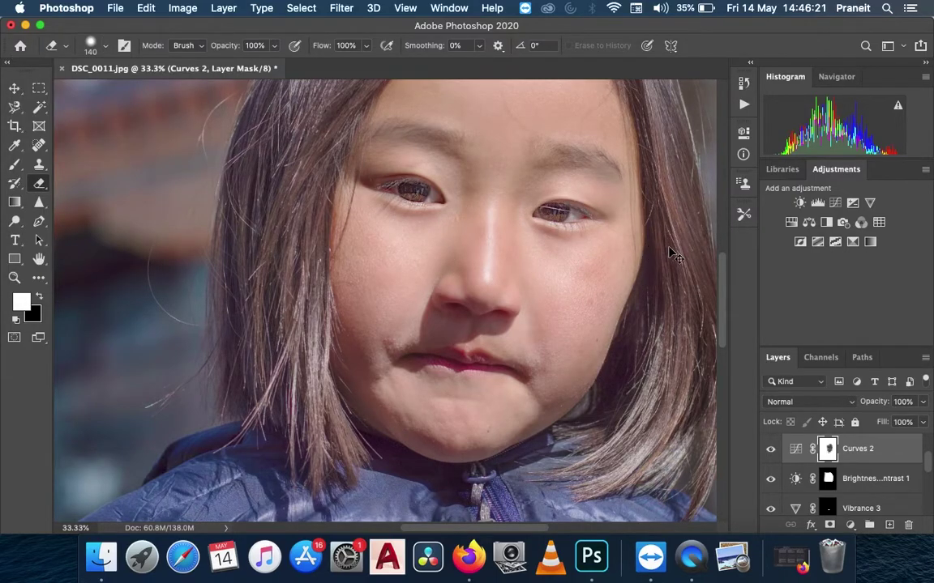
{"action": "key", "text": "super+minus"}
{"action": "key", "text": "super+minus"}
{"action": "key", "text": "super+minus"}
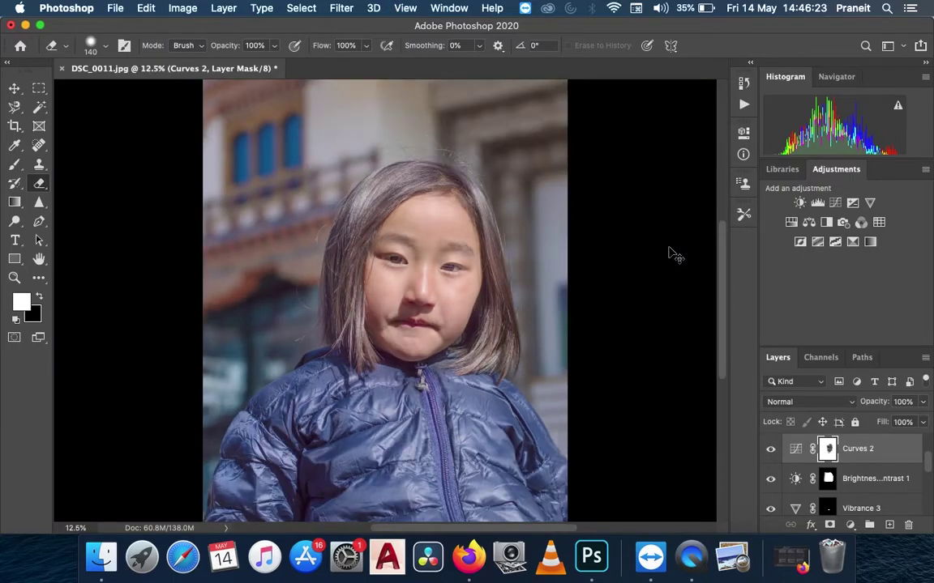
{"action": "key", "text": "super+minus"}
{"action": "key", "text": "super+minus"}
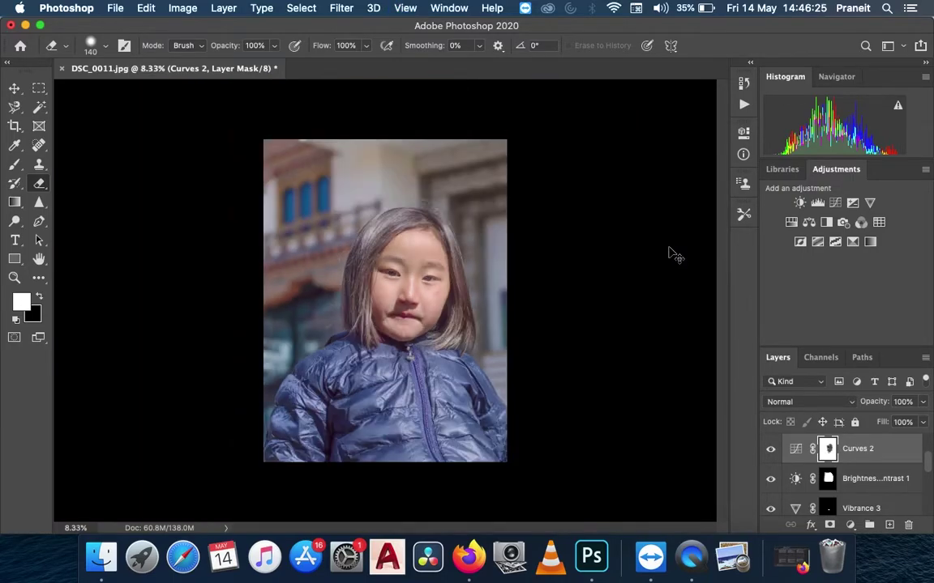
{"action": "key", "text": "super+plus"}
{"action": "left_click", "coordinate": [795, 448]}
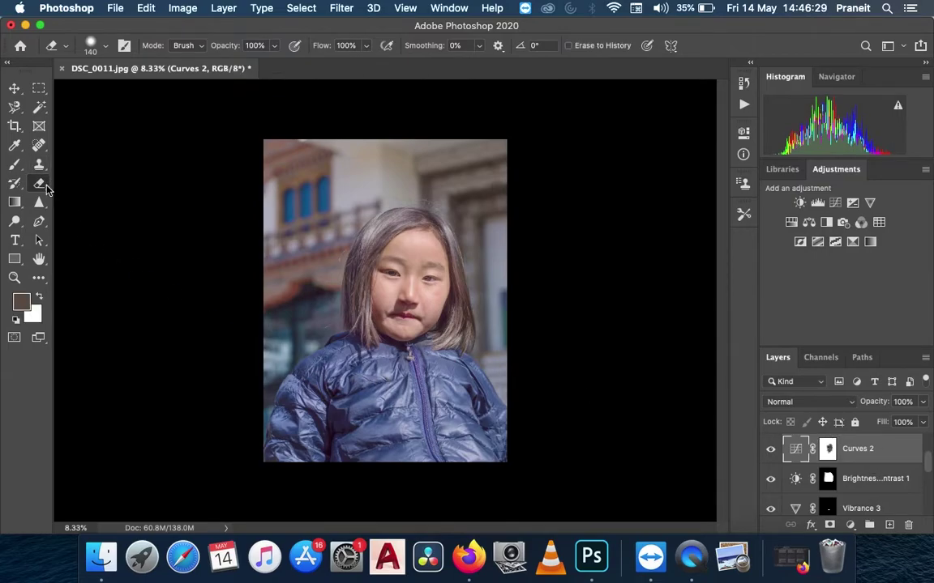
{"action": "left_click", "coordinate": [409, 336]}
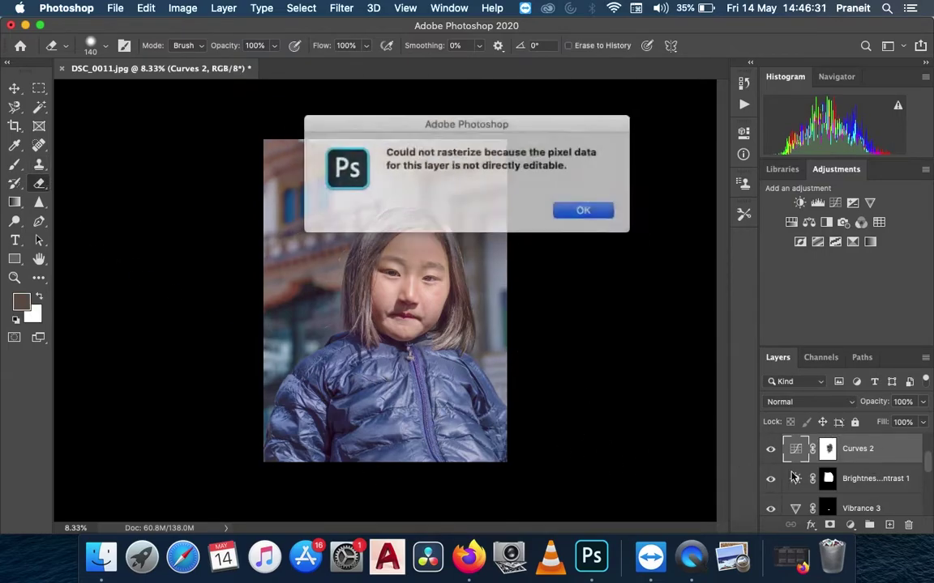
{"action": "left_click", "coordinate": [598, 210]}
{"action": "left_click", "coordinate": [885, 485]}
{"action": "left_click", "coordinate": [828, 448]}
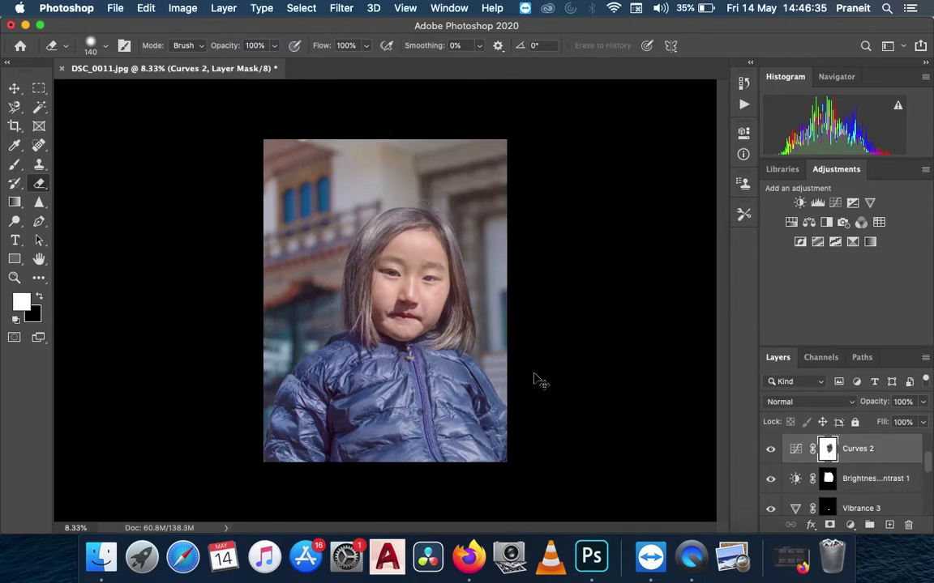
Set the eraser to 25% opacity and 1400 px, and softly erase parts of the Curves 2 mask.
{"action": "left_click", "coordinate": [91, 47]}
{"action": "left_click_drag", "start_coordinate": [153, 95], "coordinate": [171, 94]}
{"action": "mouse_move", "coordinate": [274, 47]}
{"action": "left_mouse_down"}
{"action": "mouse_move", "coordinate": [235, 73]}
{"action": "mouse_move", "coordinate": [225, 65]}
{"action": "left_mouse_up"}
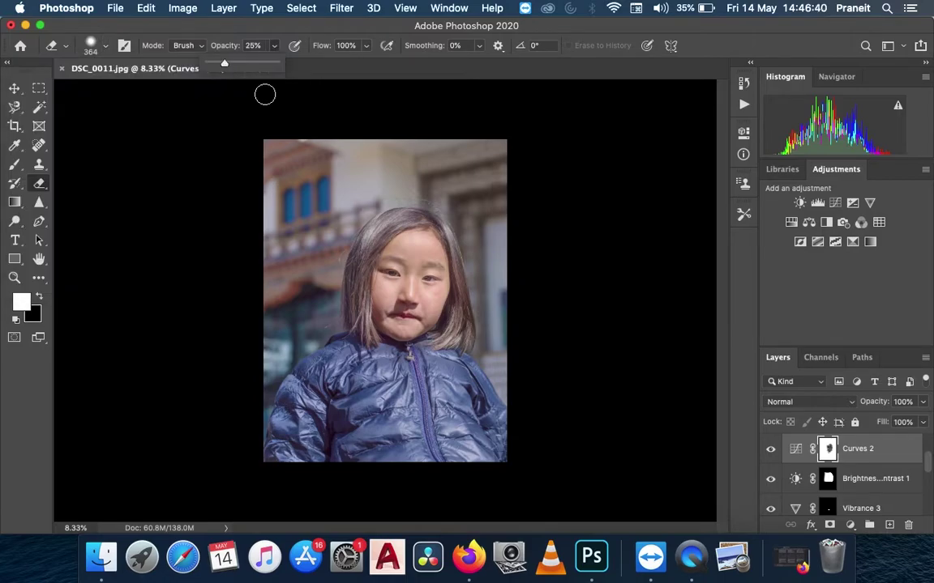
{"action": "left_click", "coordinate": [92, 45]}
{"action": "type", "text": "1400"}
{"action": "key", "text": "Return"}
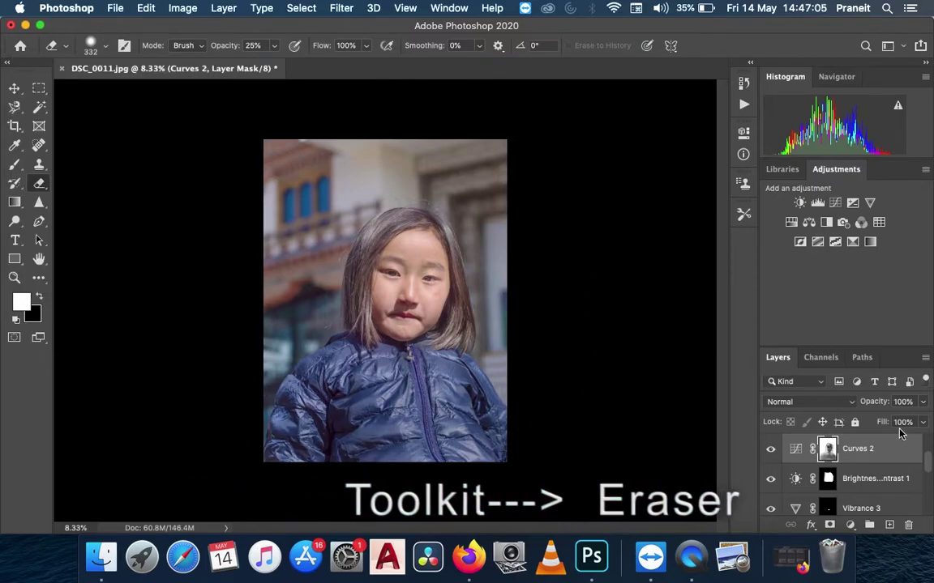
{"action": "scroll", "coordinate": [892, 441], "scroll_direction": "down", "scroll_amount": 2}
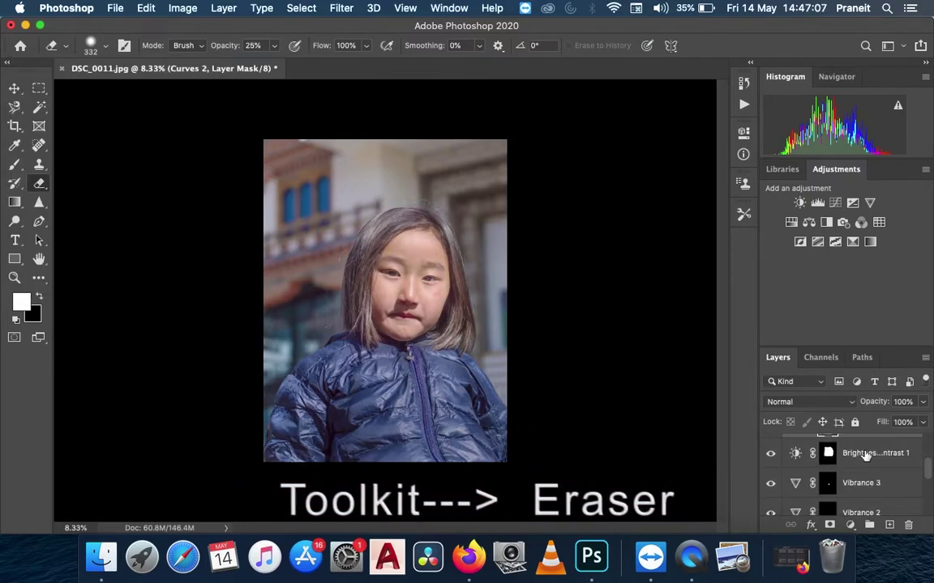
Move the Curves 2 layer above Curves 1 in the layer stack.
{"action": "scroll", "coordinate": [865, 458], "scroll_direction": "up", "scroll_amount": 1}
{"action": "scroll", "coordinate": [861, 464], "scroll_direction": "up", "scroll_amount": 1}
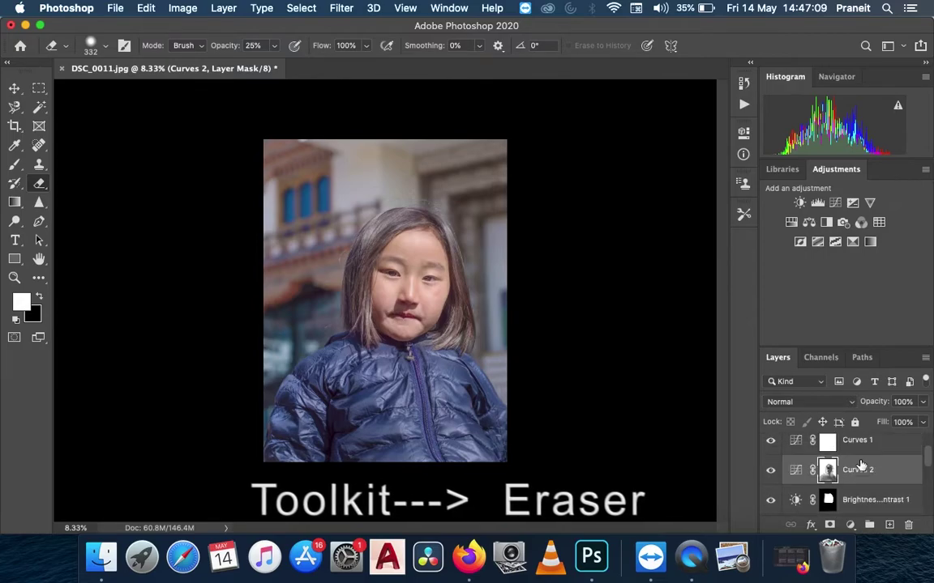
{"action": "left_click_drag", "start_coordinate": [879, 478], "coordinate": [875, 444]}
{"action": "scroll", "coordinate": [875, 451], "scroll_direction": "up", "scroll_amount": 1}
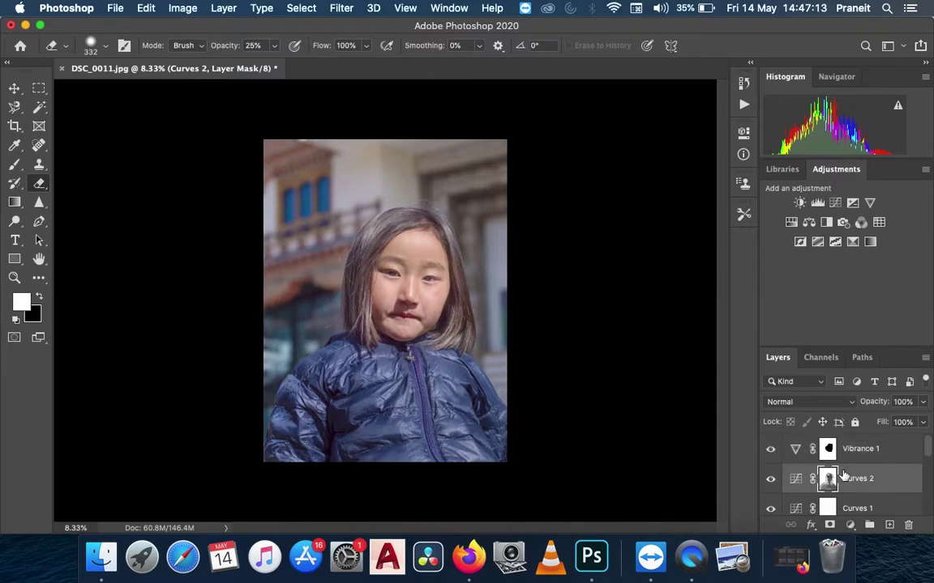
Toggle the visibility of the Curves 2 layer to compare the portrait with and without its brightening.
{"action": "left_click", "coordinate": [775, 480]}
{"action": "left_click", "coordinate": [774, 480]}
{"action": "left_click", "coordinate": [775, 480]}
{"action": "left_click", "coordinate": [775, 480]}
{"action": "left_click", "coordinate": [771, 479]}
{"action": "left_click", "coordinate": [771, 479]}
Raise the saturation of the Vibrance 1 adjustment to +31 and check the colours on the portrait.
{"action": "double_click", "coordinate": [795, 448]}
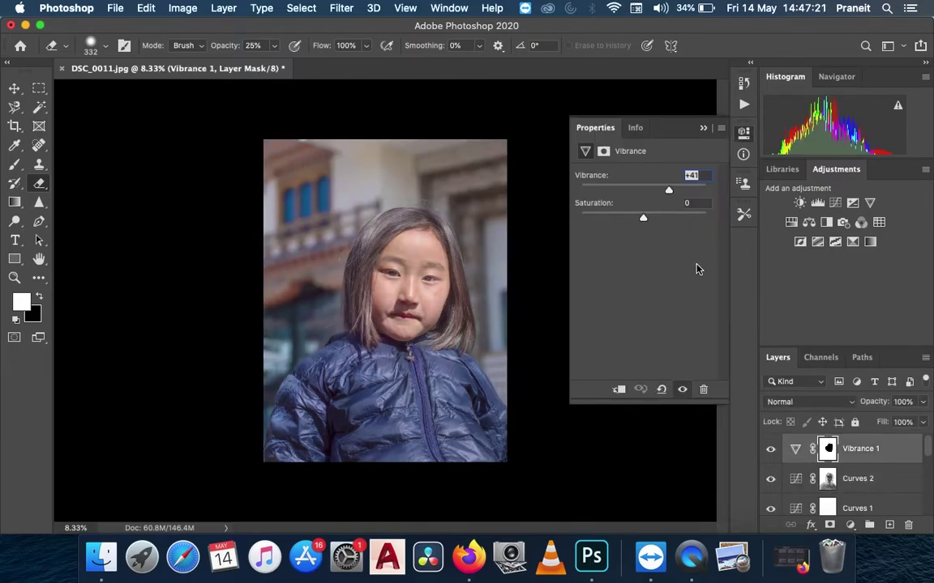
{"action": "left_click_drag", "start_coordinate": [643, 216], "coordinate": [663, 216]}
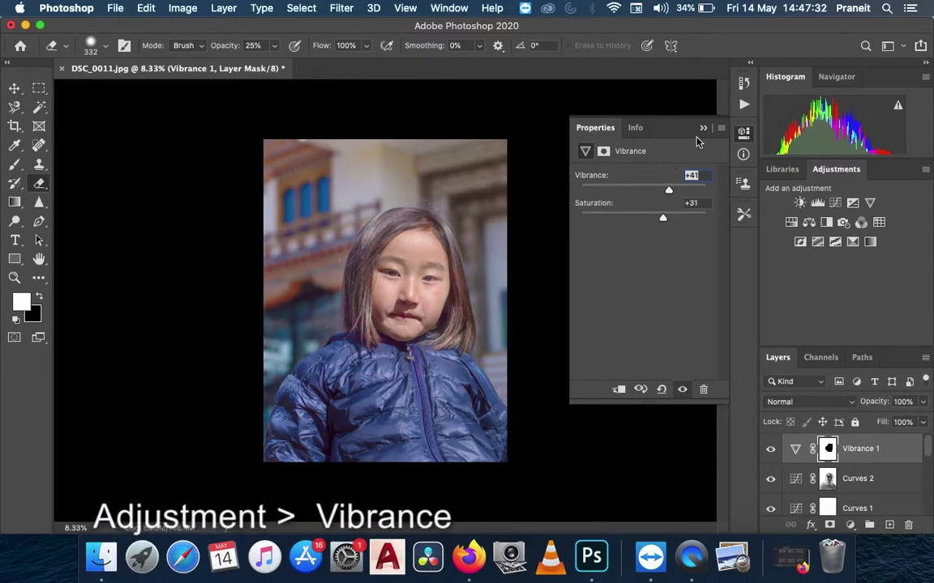
{"action": "key", "text": "super+plus"}
{"action": "key", "text": "super+plus"}
{"action": "key", "text": "super+plus"}
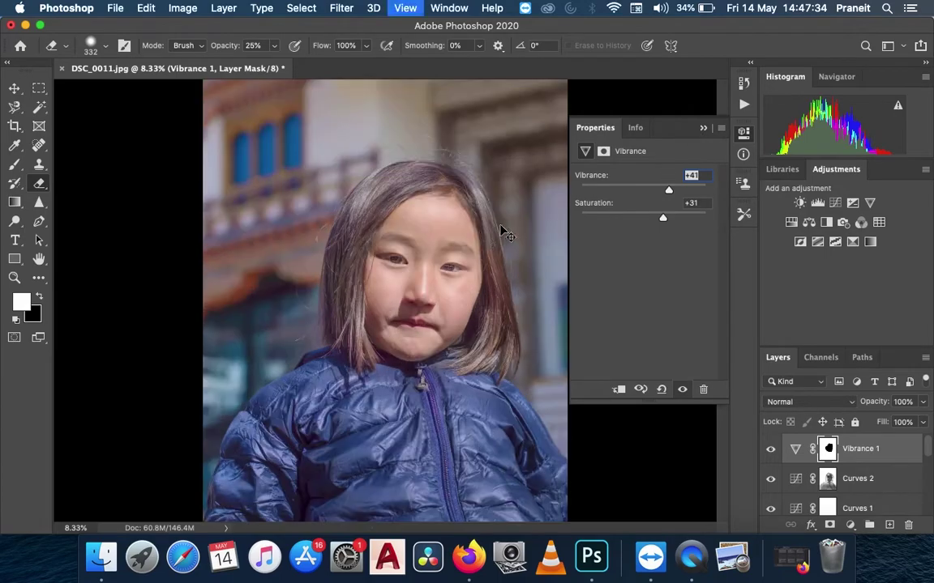
{"action": "key", "text": "super+minus"}
{"action": "key", "text": "super+minus"}
{"action": "key", "text": "super+minus"}
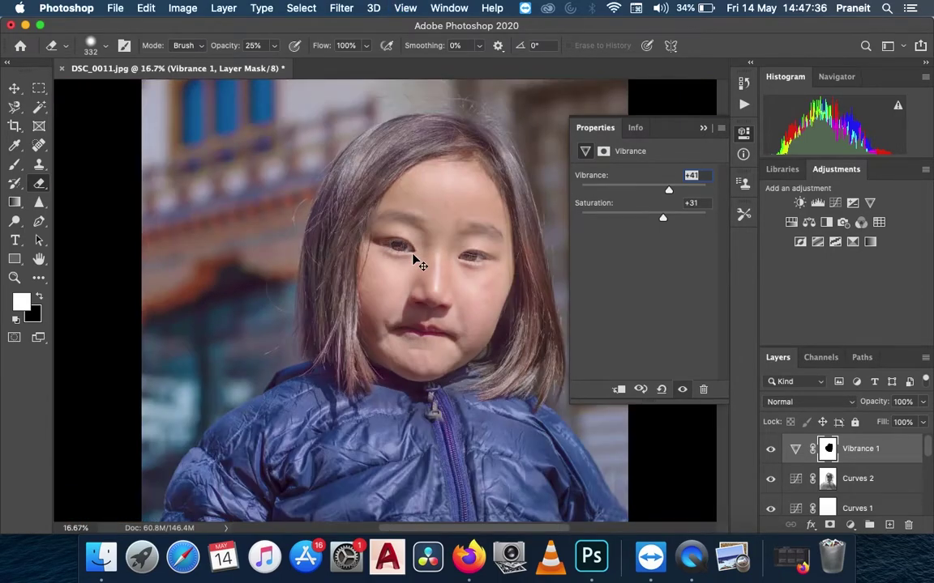
{"action": "left_click", "coordinate": [703, 130]}
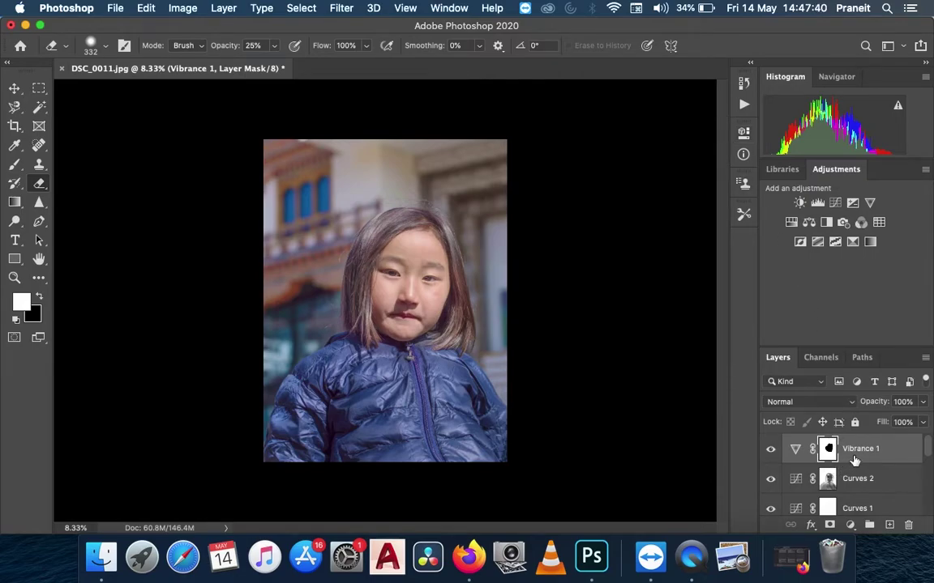
Hide the Vibrance 1, Curves 2, Curves 1 and Vibrance 3 layers and compare the portrait with and without Brightness/Contrast 1.
{"action": "key", "text": "super+2"}
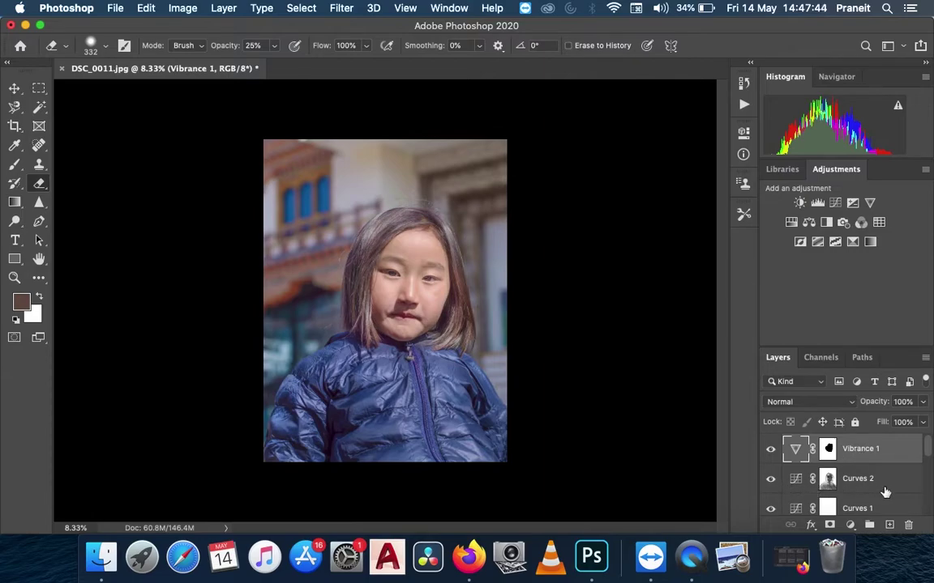
{"action": "scroll", "coordinate": [929, 481], "scroll_direction": "down", "scroll_amount": 3}
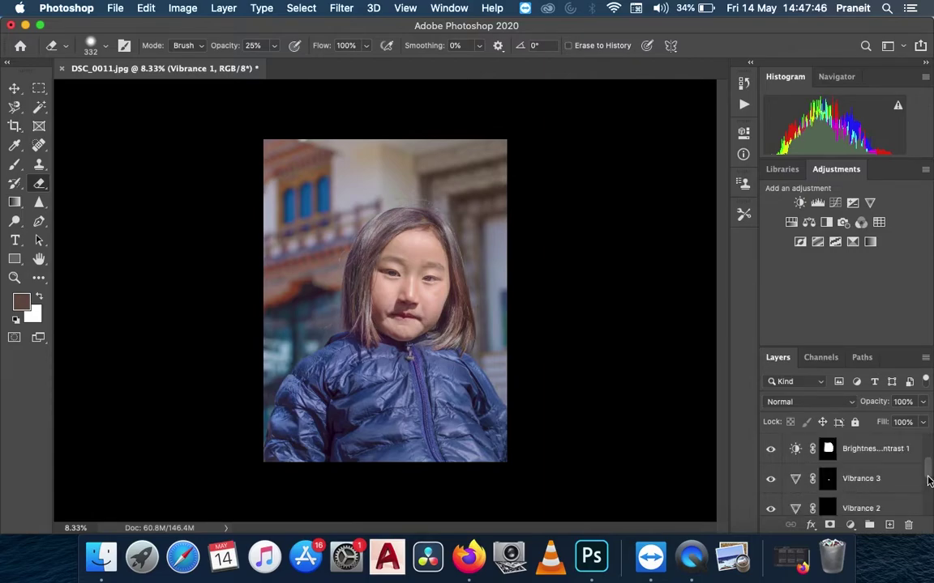
{"action": "left_click_drag", "start_coordinate": [929, 481], "coordinate": [929, 511]}
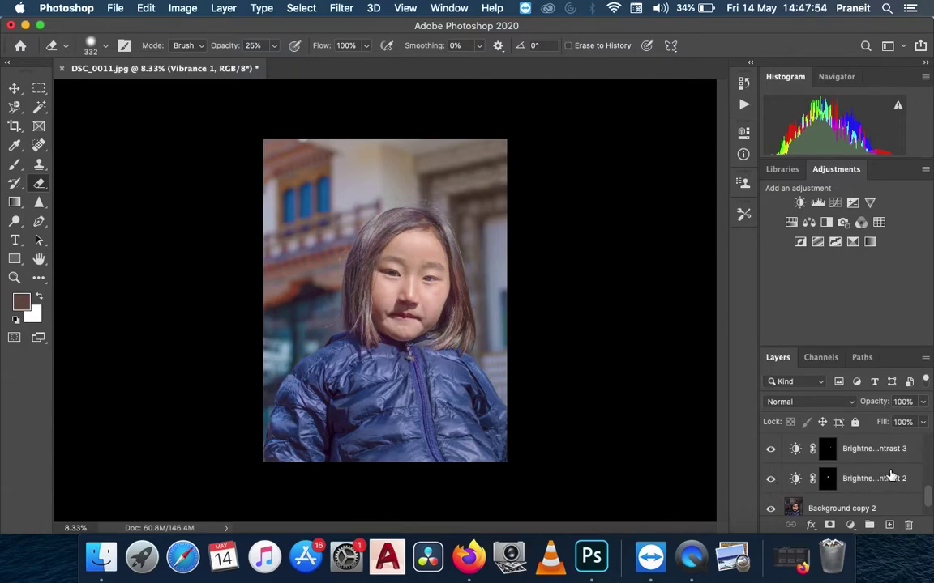
{"action": "left_click_drag", "start_coordinate": [928, 496], "coordinate": [930, 436]}
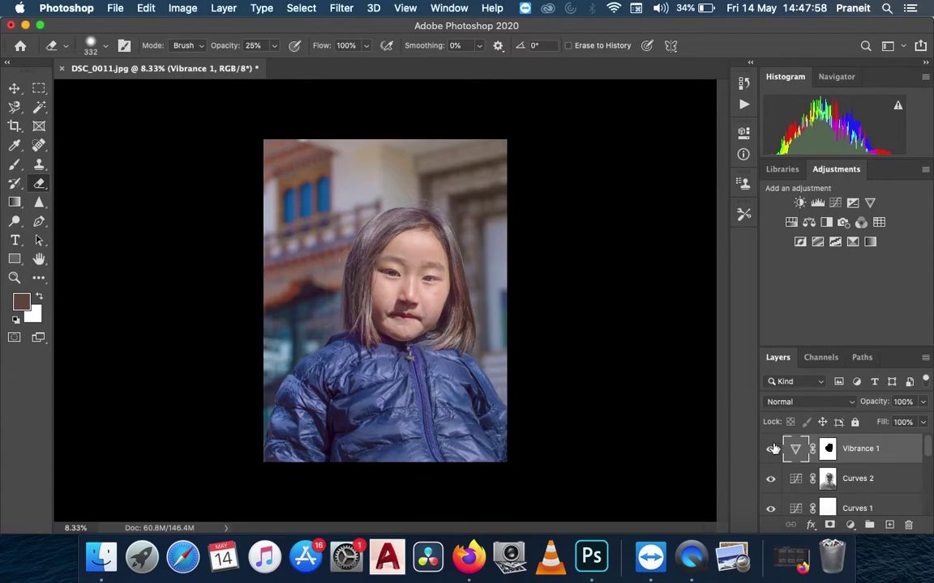
{"action": "left_click_drag", "start_coordinate": [771, 449], "coordinate": [776, 472]}
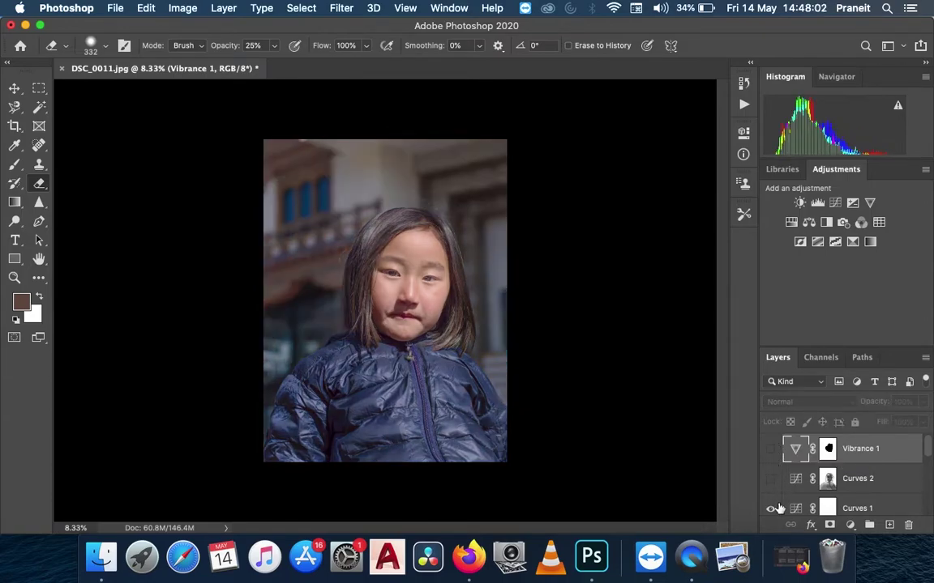
{"action": "left_click", "coordinate": [774, 509]}
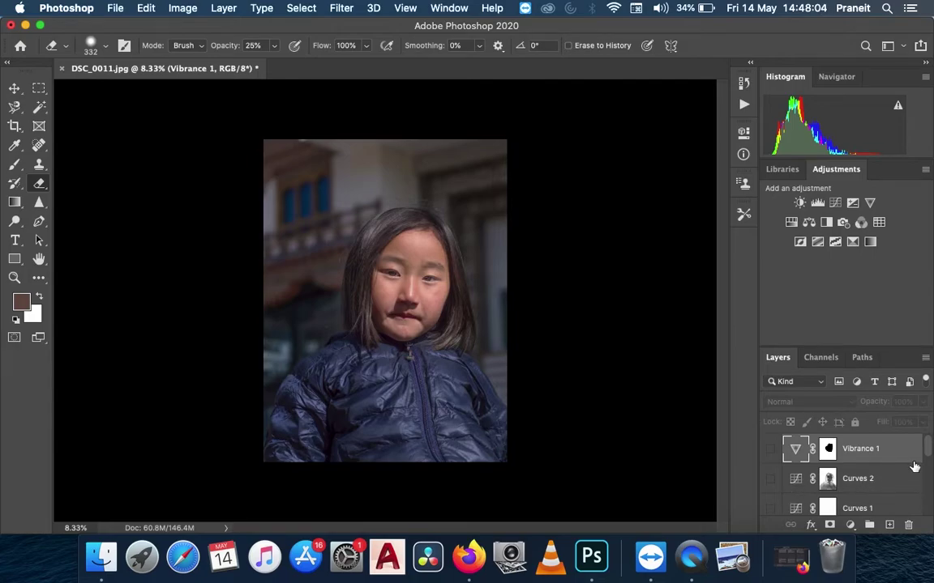
{"action": "scroll", "coordinate": [924, 462], "scroll_direction": "down", "scroll_amount": 2}
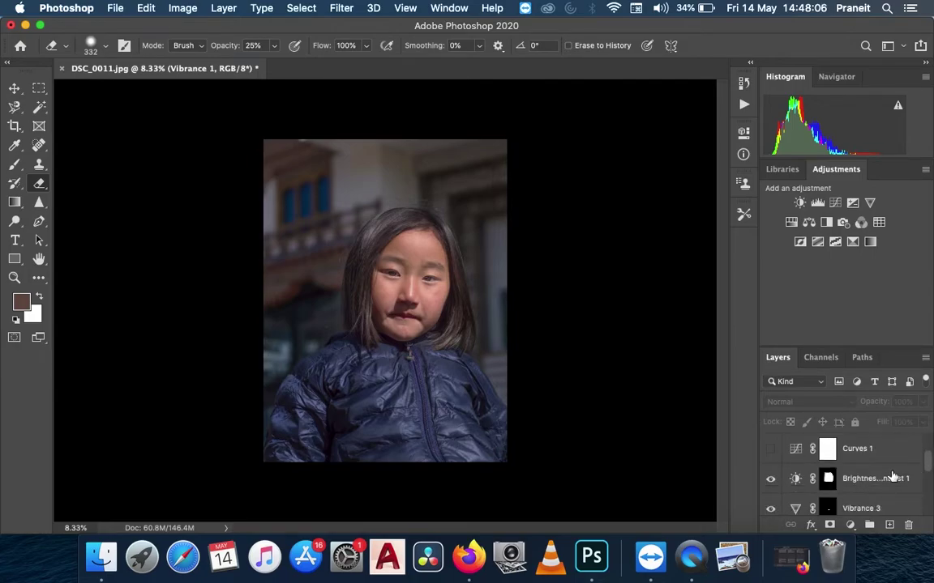
{"action": "left_click", "coordinate": [773, 480]}
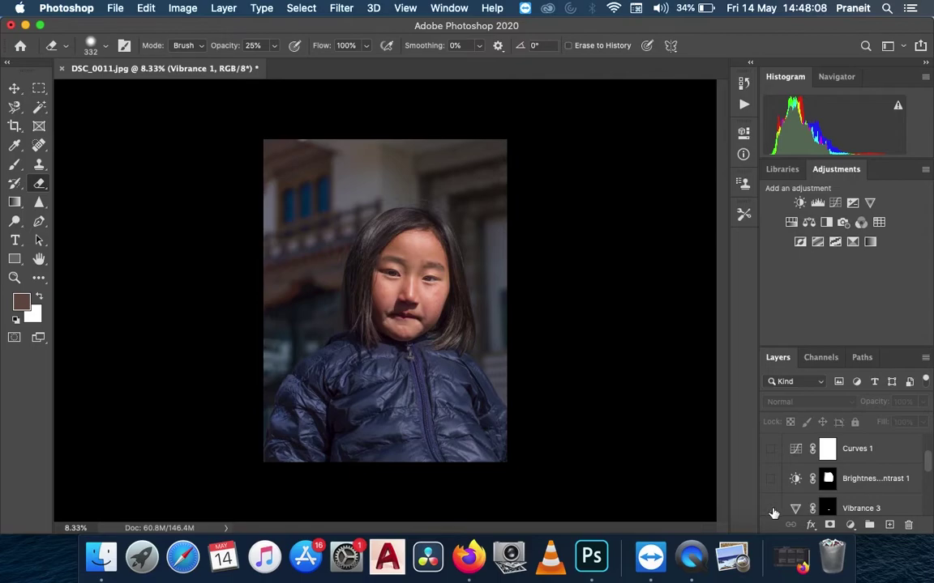
{"action": "left_click", "coordinate": [773, 482]}
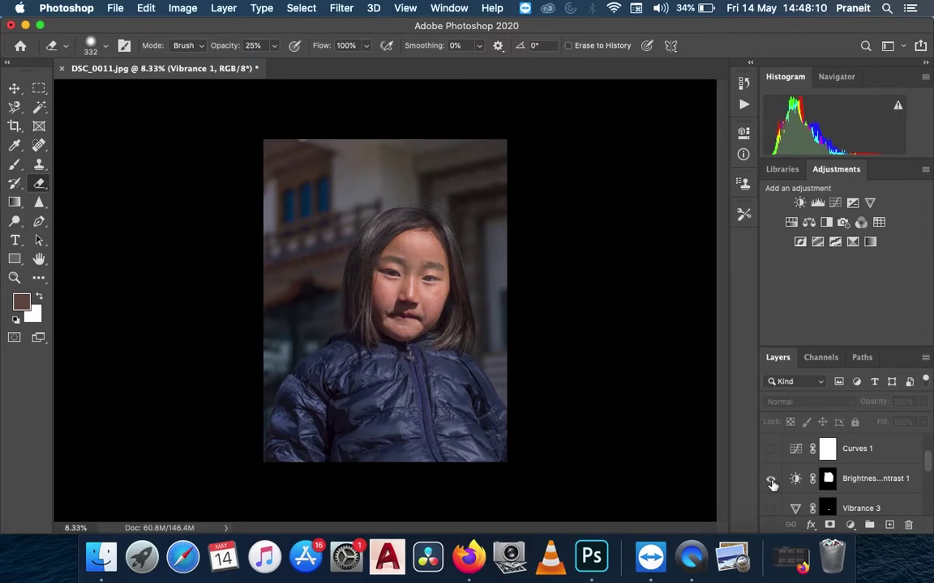
Set the eraser to 100% opacity and 348 px, and trim the Brightness/Contrast 1 mask around the face.
{"action": "left_click", "coordinate": [891, 487]}
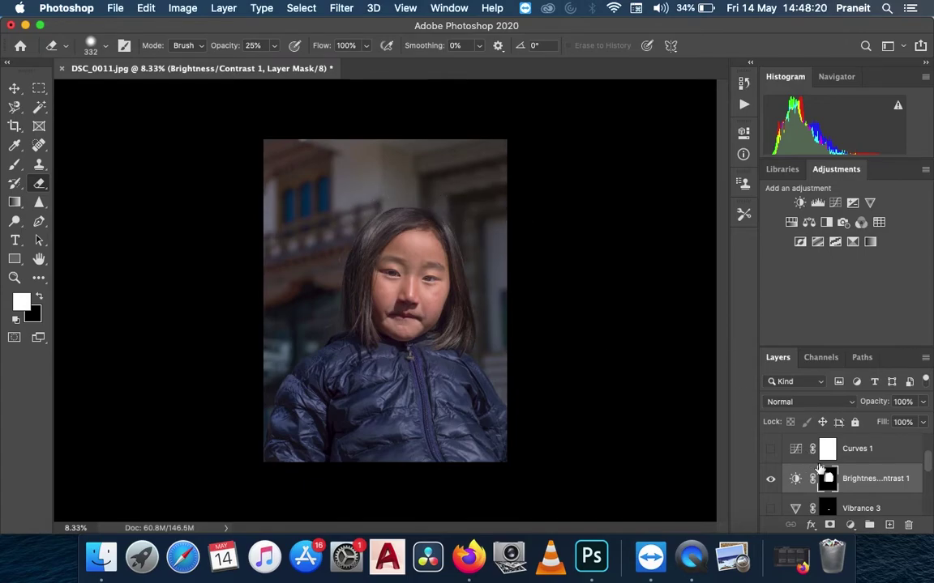
{"action": "left_click", "coordinate": [274, 46]}
{"action": "left_click_drag", "start_coordinate": [270, 62], "coordinate": [327, 63]}
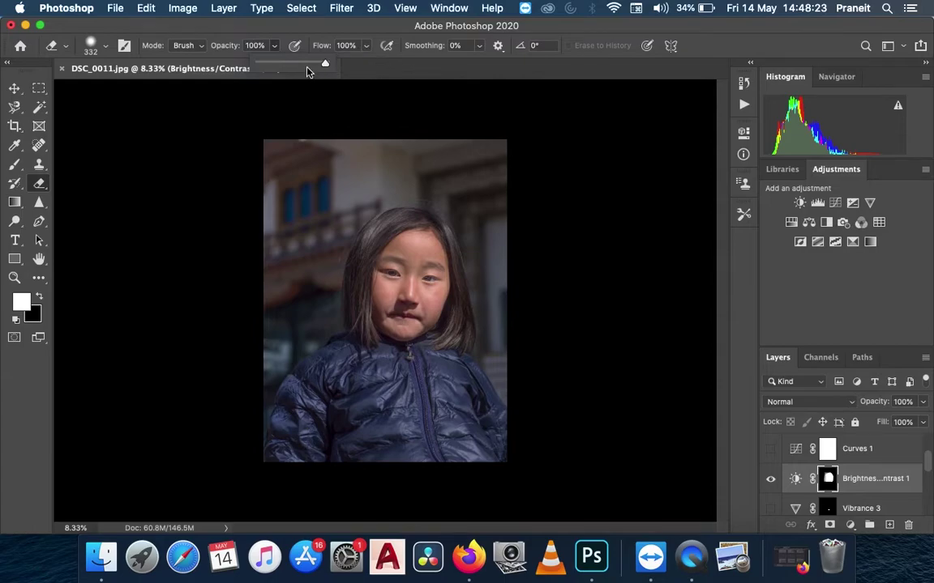
{"action": "left_click", "coordinate": [96, 47]}
{"action": "type", "text": "348"}
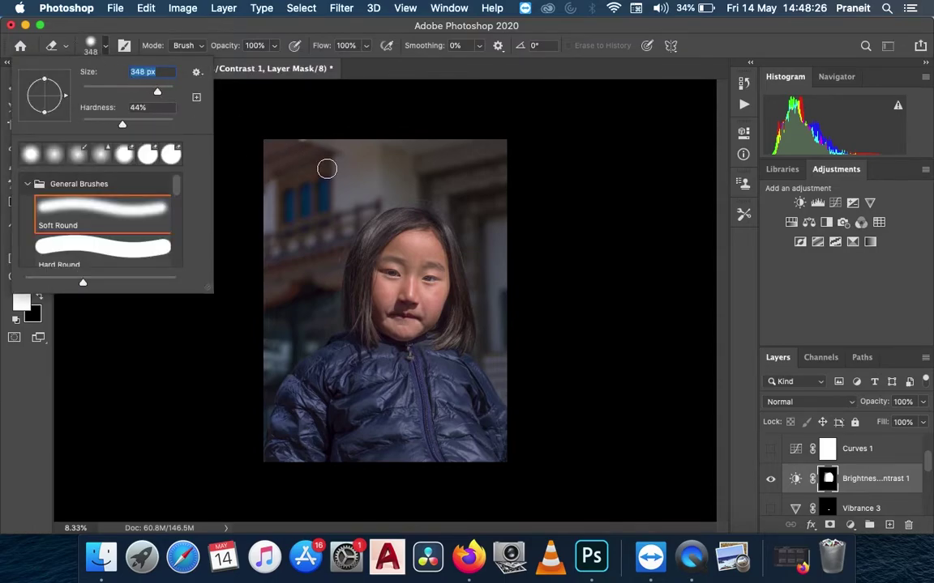
{"action": "key", "text": "Return"}
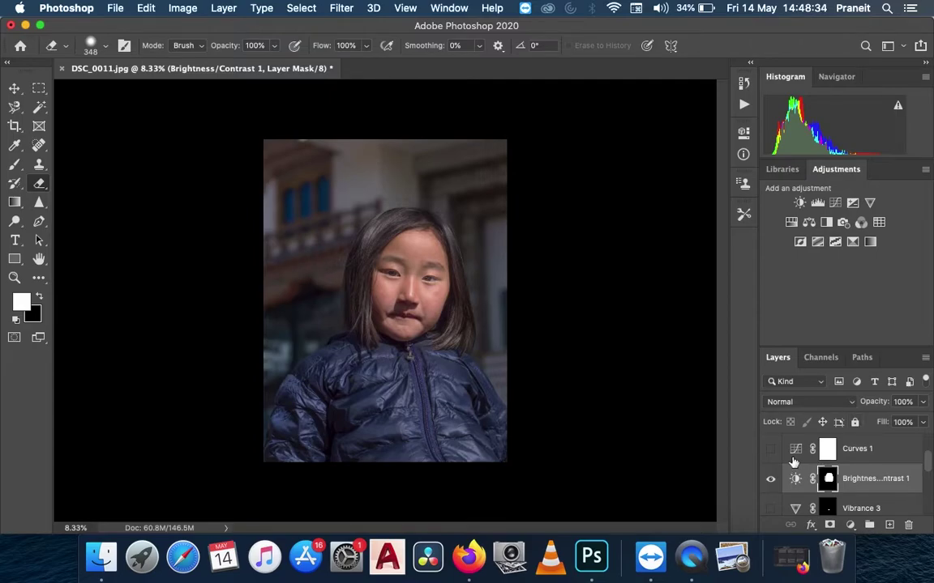
Hide Brightness/Contrast 1 and all remaining layers above Background to view the original photo.
{"action": "left_click", "coordinate": [770, 479]}
{"action": "scroll", "coordinate": [906, 476], "scroll_direction": "up", "scroll_amount": 1}
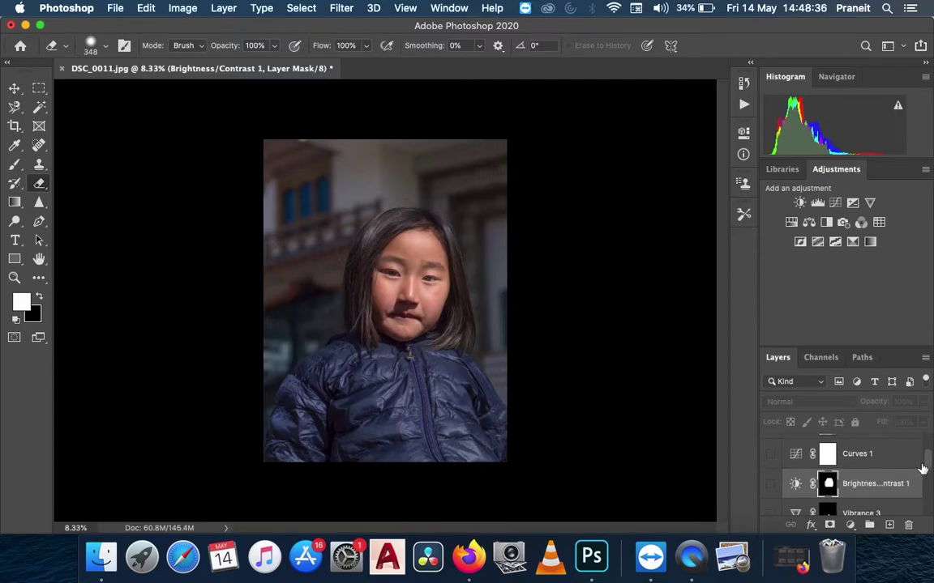
{"action": "left_click_drag", "start_coordinate": [926, 466], "coordinate": [923, 479]}
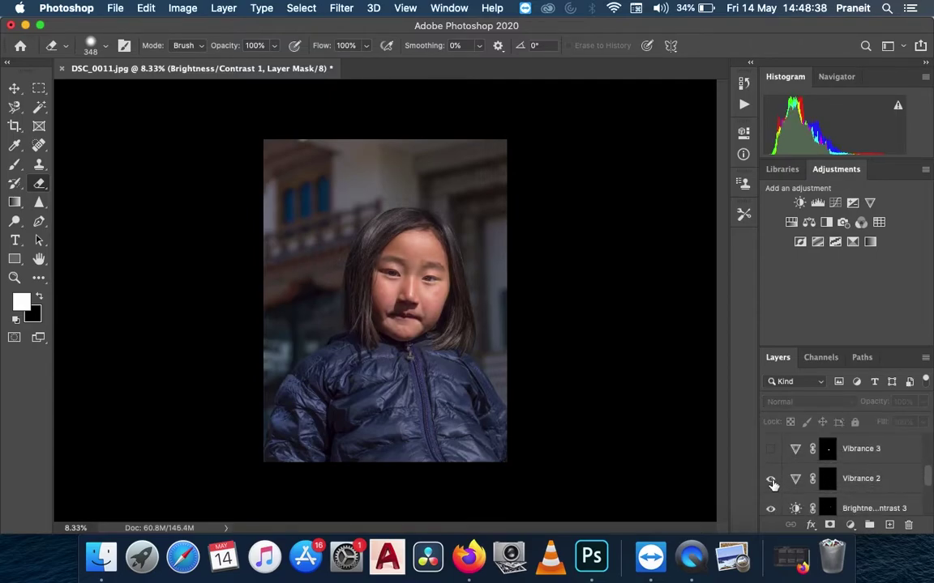
{"action": "left_click", "coordinate": [771, 506]}
{"action": "left_click_drag", "start_coordinate": [928, 487], "coordinate": [926, 504]}
{"action": "left_click", "coordinate": [771, 448]}
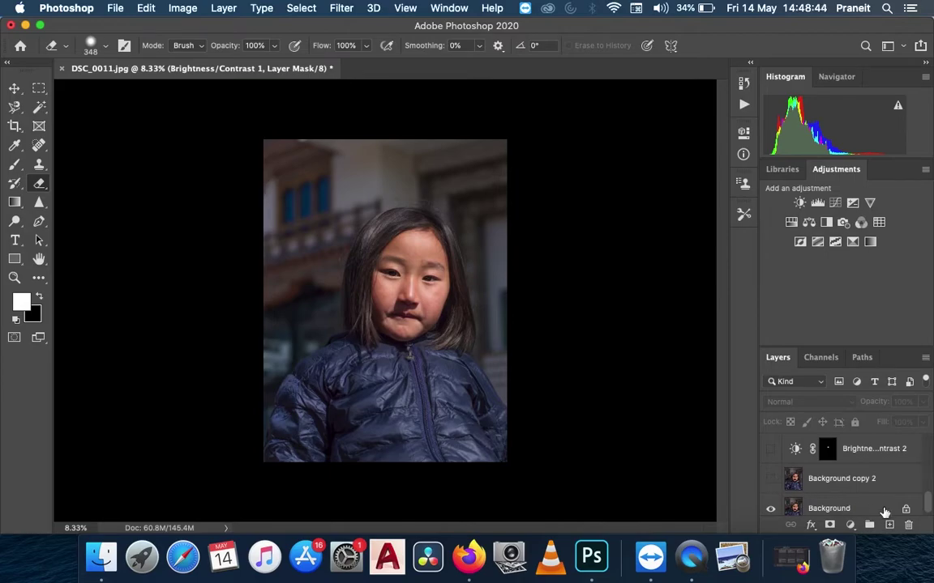
{"action": "left_click_drag", "start_coordinate": [928, 509], "coordinate": [928, 516]}
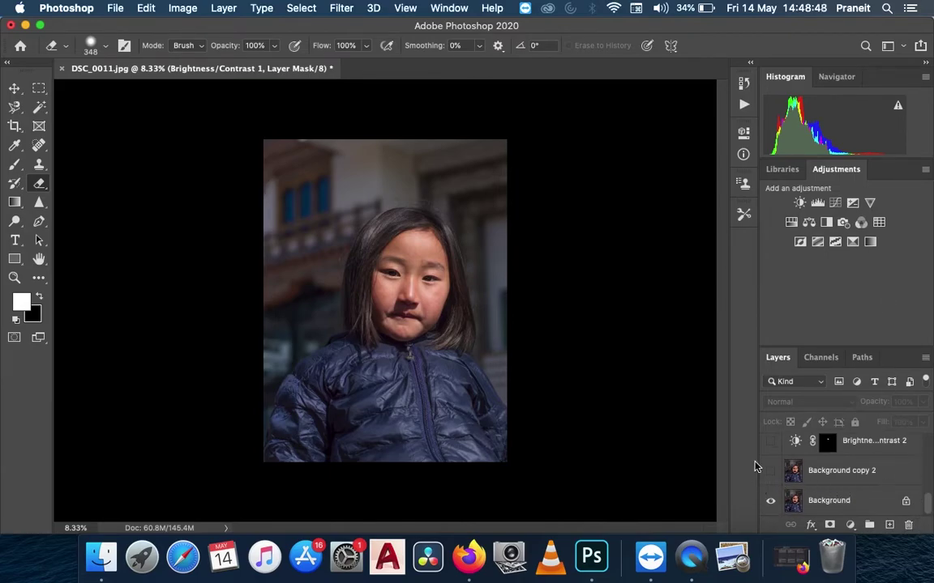
Show Background copy 2, Brightness/Contrast 2 and 3, and Vibrance 2 and 3 again to compare the facial retouching.
{"action": "left_click", "coordinate": [771, 473]}
{"action": "left_click", "coordinate": [771, 441]}
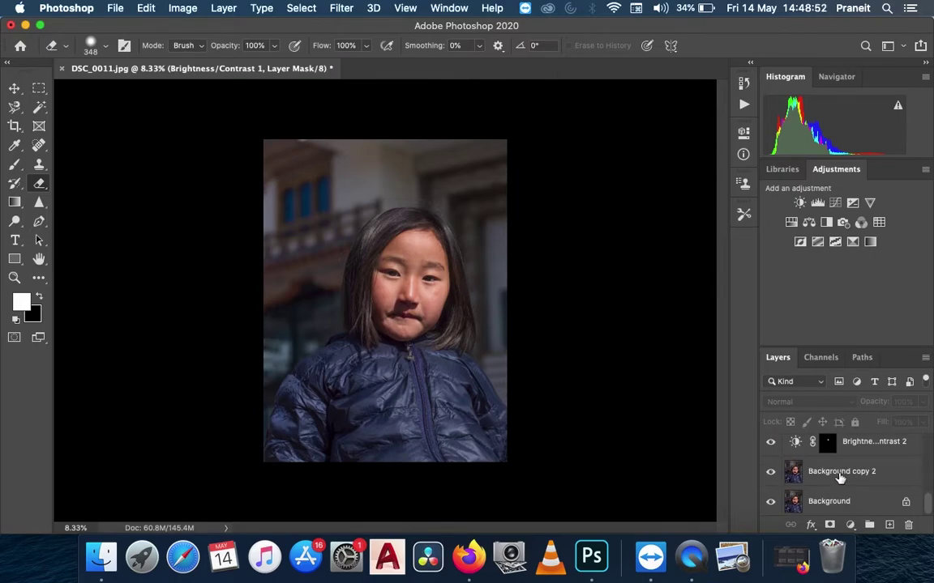
{"action": "scroll", "coordinate": [835, 478], "scroll_direction": "up", "scroll_amount": 5}
{"action": "left_click", "coordinate": [771, 501]}
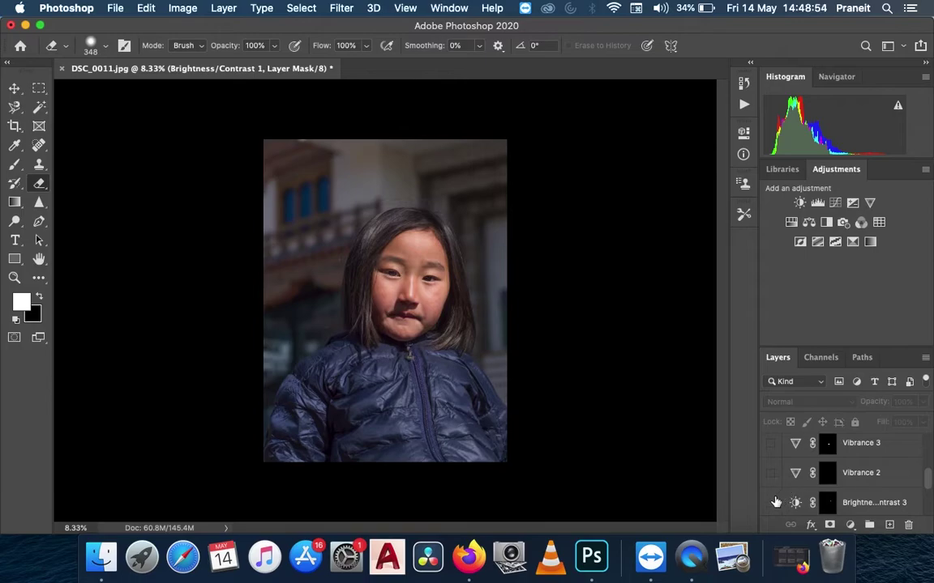
{"action": "left_click", "coordinate": [770, 473]}
{"action": "scroll", "coordinate": [809, 484], "scroll_direction": "down", "scroll_amount": 2}
{"action": "scroll", "coordinate": [861, 485], "scroll_direction": "up", "scroll_amount": 4}
{"action": "scroll", "coordinate": [802, 486], "scroll_direction": "up", "scroll_amount": 5}
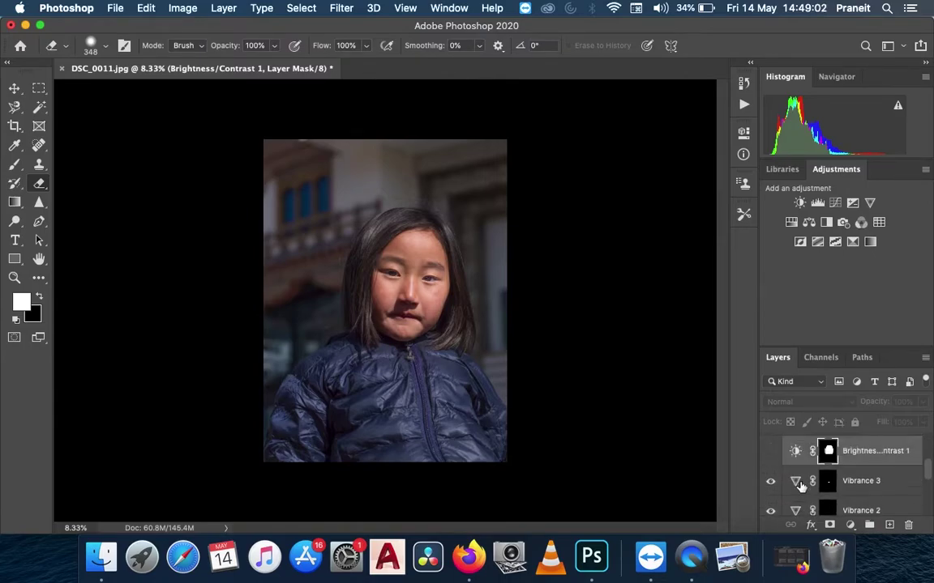
Show Brightness/Contrast 1, Curves 1, Curves 2 and Vibrance 1 again to view the full retouch.
{"action": "scroll", "coordinate": [798, 486], "scroll_direction": "up", "scroll_amount": 2}
{"action": "left_click", "coordinate": [770, 494]}
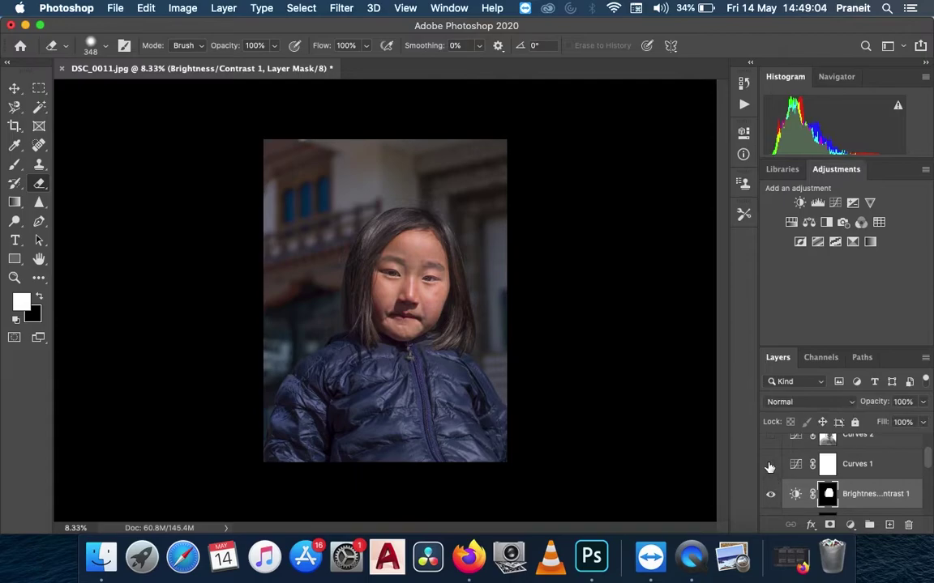
{"action": "left_click", "coordinate": [770, 465]}
{"action": "left_click", "coordinate": [771, 441]}
{"action": "scroll", "coordinate": [792, 480], "scroll_direction": "up", "scroll_amount": 2}
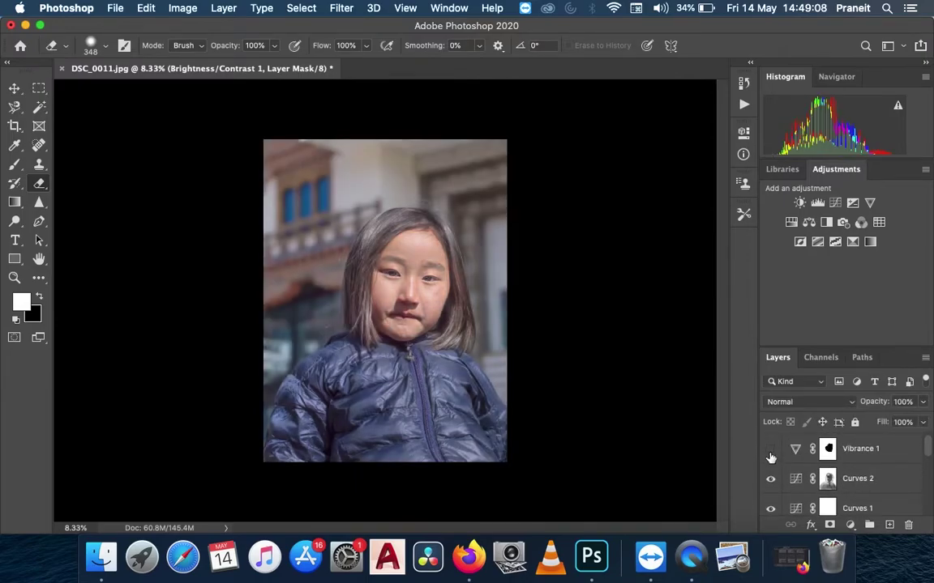
{"action": "left_click", "coordinate": [771, 448]}
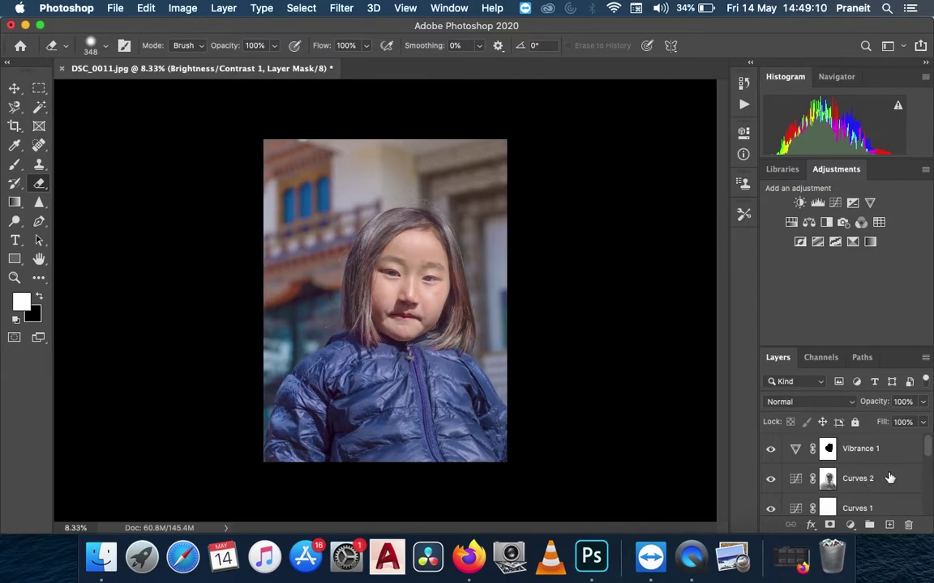
Add a Levels adjustment above Vibrance 1 with midtones at 0.91 and the white output level at 228.
{"action": "scroll", "coordinate": [888, 476], "scroll_direction": "up", "scroll_amount": 3}
{"action": "scroll", "coordinate": [889, 479], "scroll_direction": "down", "scroll_amount": 5}
{"action": "scroll", "coordinate": [889, 479], "scroll_direction": "up", "scroll_amount": 3}
{"action": "left_click", "coordinate": [890, 451]}
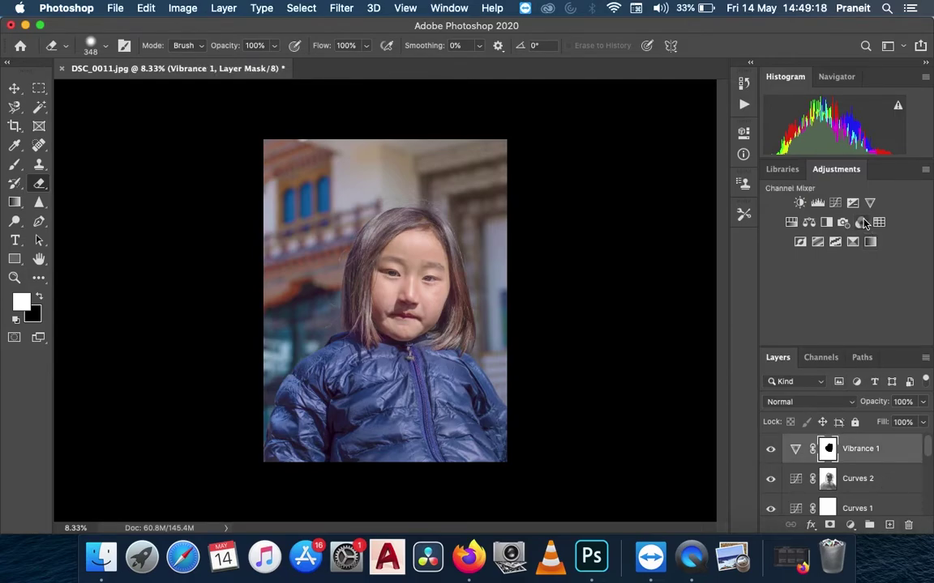
{"action": "left_click", "coordinate": [817, 203]}
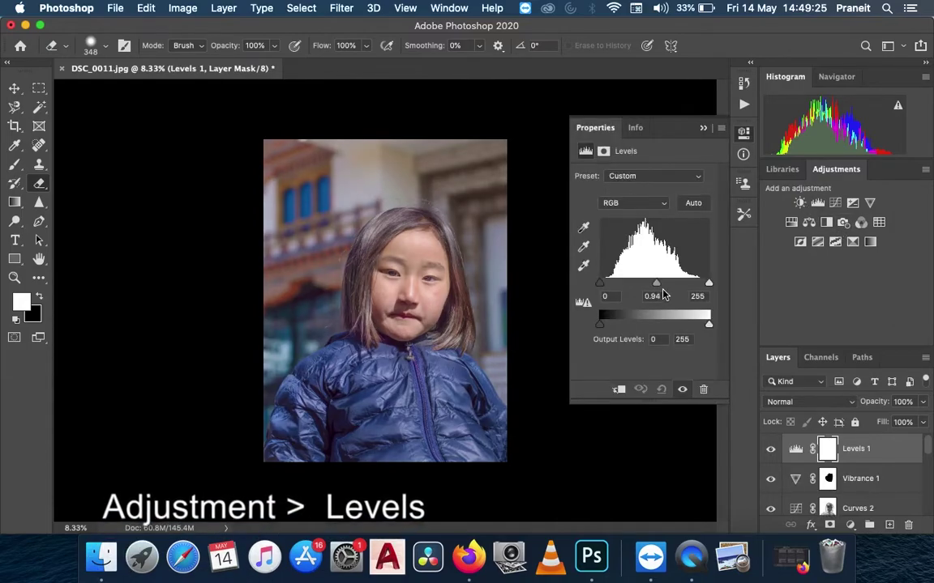
{"action": "left_click_drag", "start_coordinate": [656, 283], "coordinate": [661, 294]}
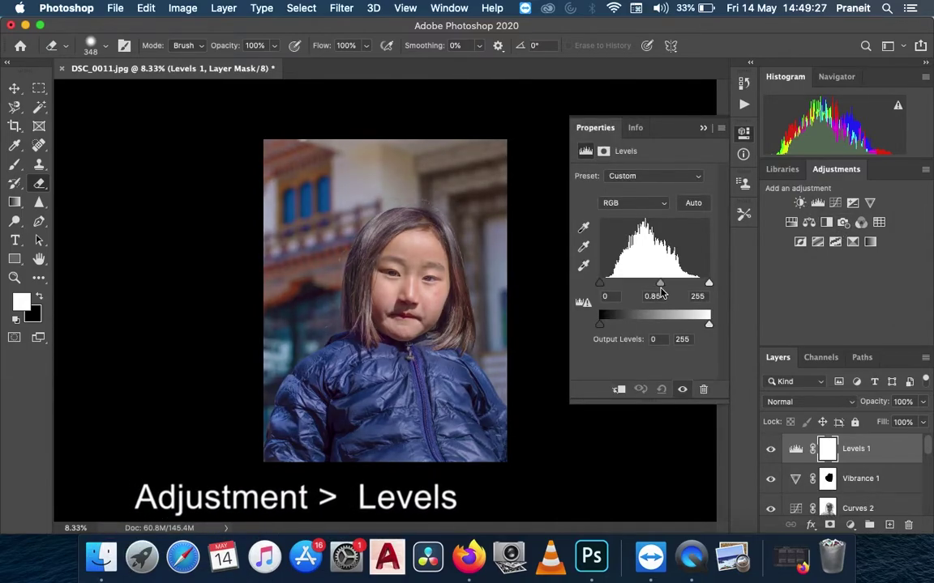
{"action": "mouse_move", "coordinate": [707, 283]}
{"action": "left_mouse_down"}
{"action": "mouse_move", "coordinate": [696, 288]}
{"action": "mouse_move", "coordinate": [710, 286]}
{"action": "left_mouse_up"}
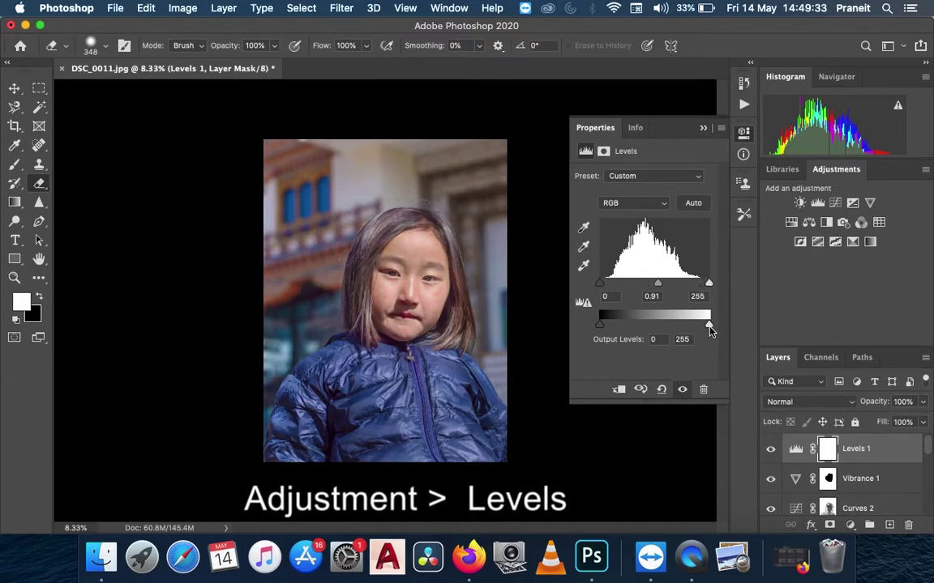
{"action": "left_click_drag", "start_coordinate": [709, 327], "coordinate": [694, 324]}
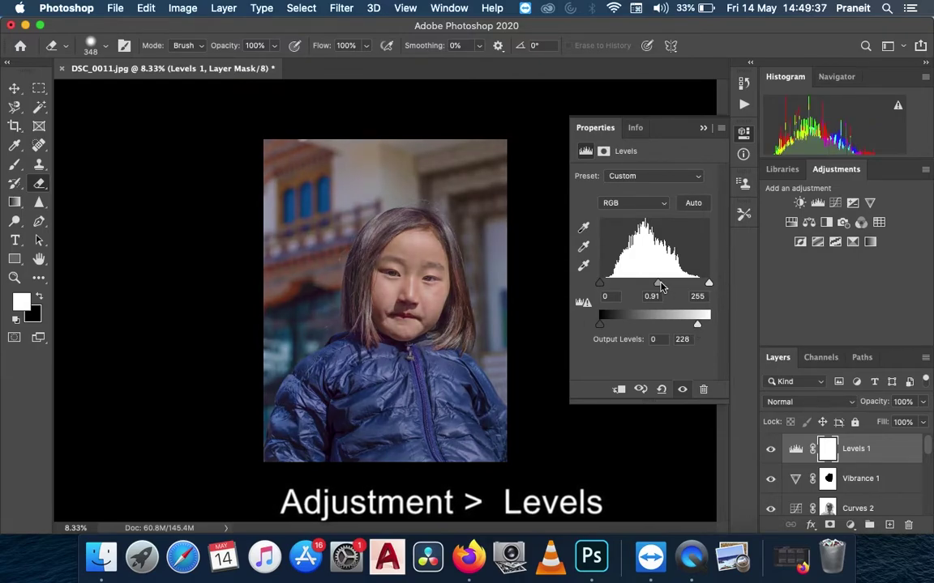
Set the Levels 1 midtones to 1.06 and the white output level to 209.
{"action": "left_click_drag", "start_coordinate": [658, 288], "coordinate": [656, 289]}
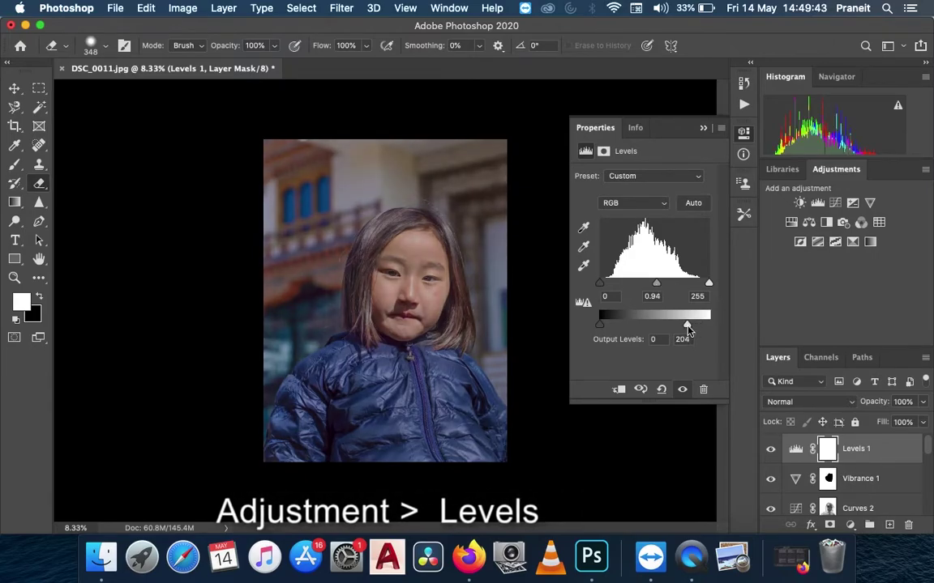
{"action": "left_click_drag", "start_coordinate": [696, 329], "coordinate": [698, 329]}
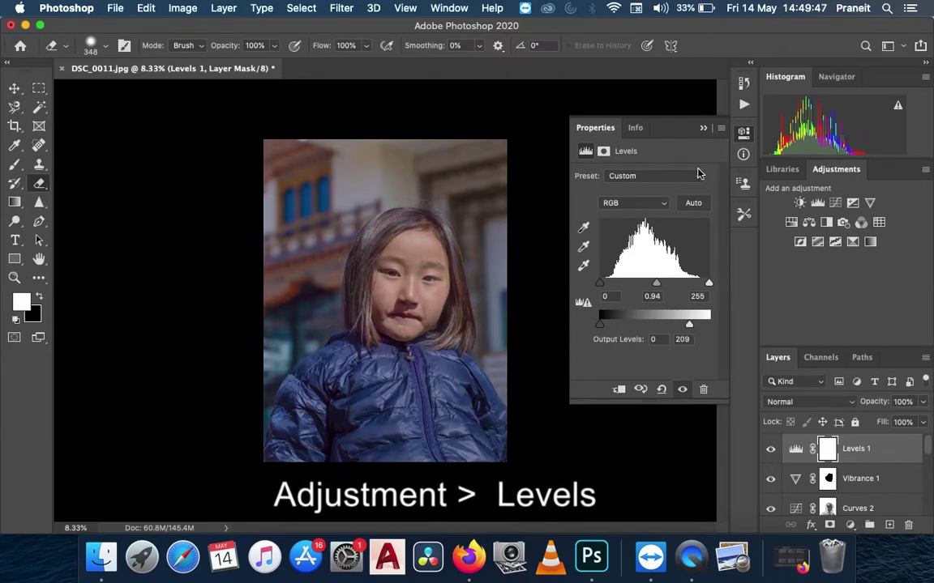
{"action": "left_click_drag", "start_coordinate": [657, 285], "coordinate": [653, 289]}
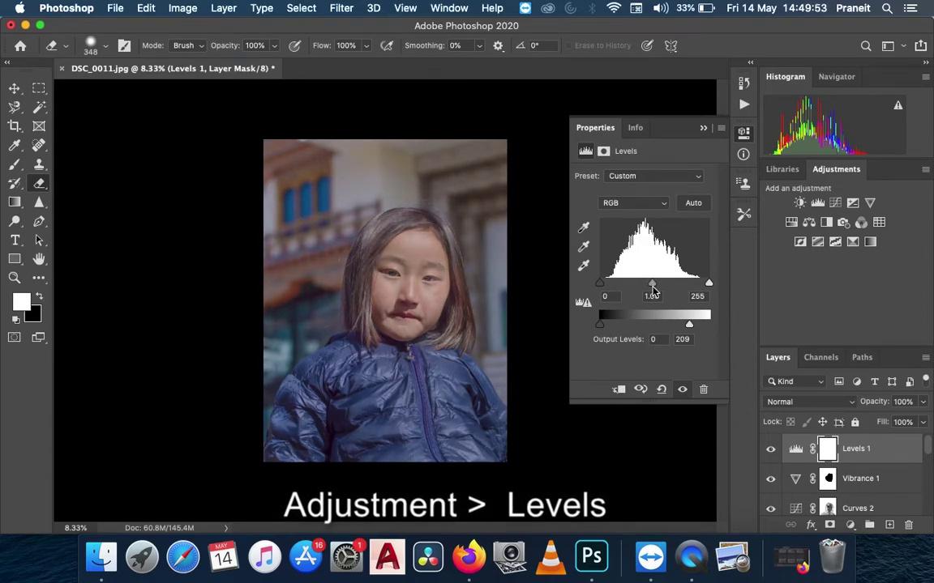
{"action": "left_click", "coordinate": [703, 128]}
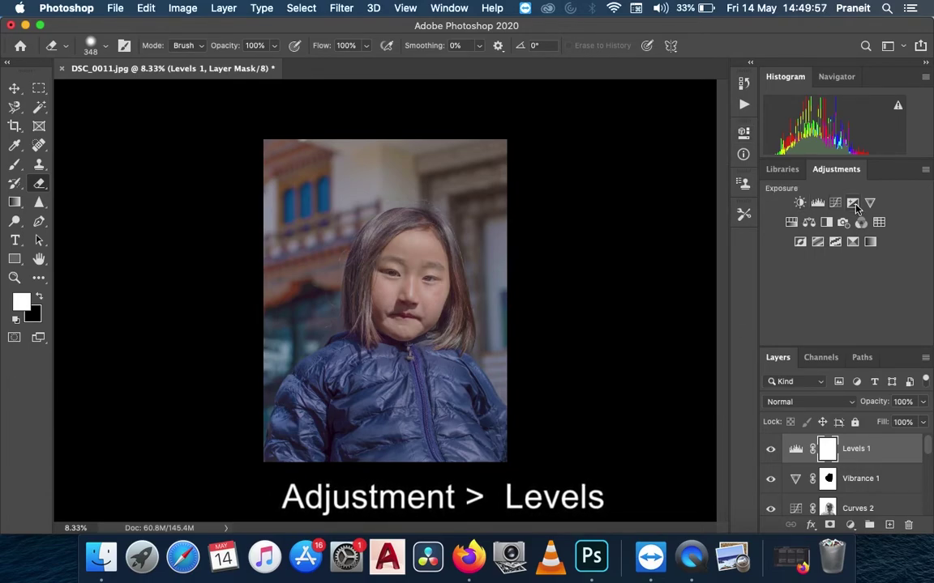
Try an Exposure adjustment above Levels 1 with gamma correction at 0.89, and delete it.
{"action": "left_click_drag", "start_coordinate": [639, 270], "coordinate": [653, 269]}
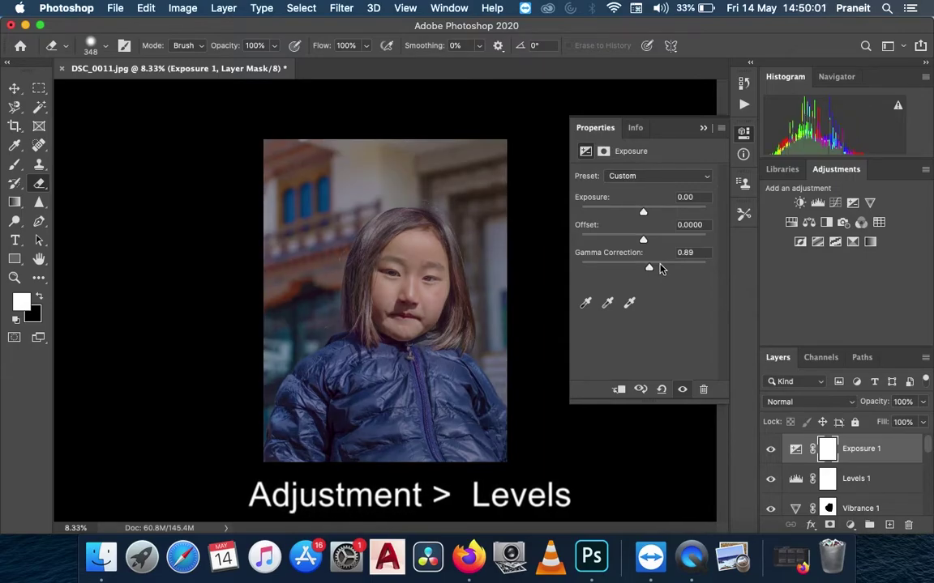
{"action": "left_click", "coordinate": [704, 390]}
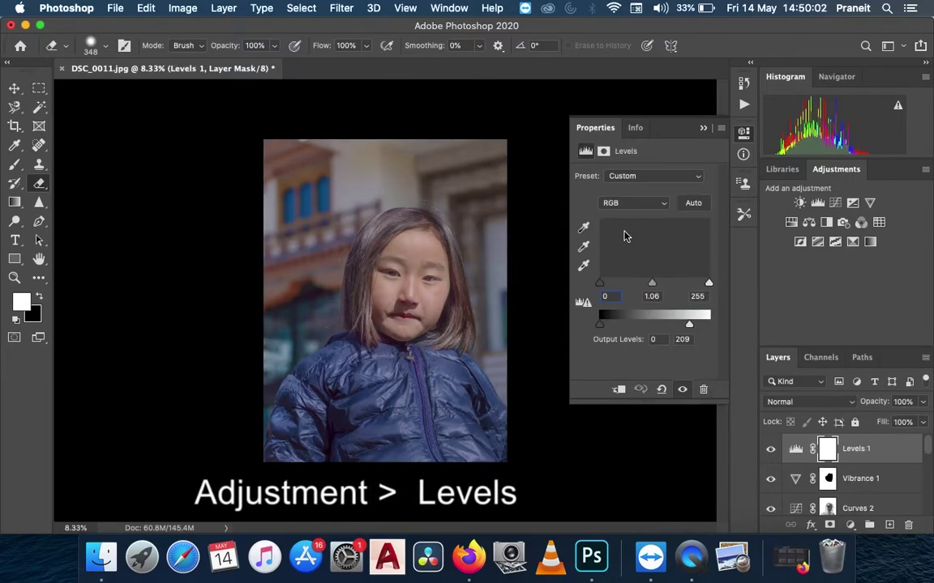
{"action": "left_click", "coordinate": [702, 128]}
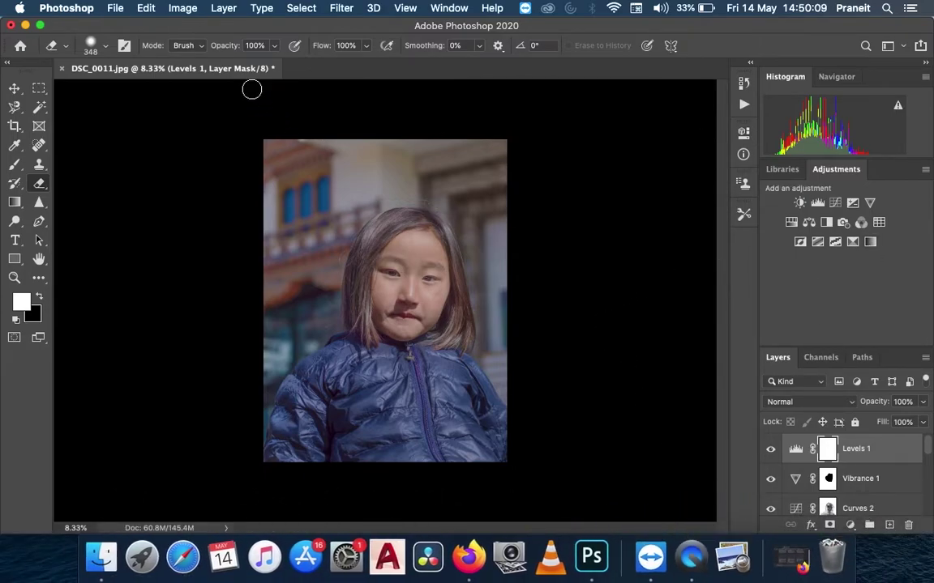
Examine the retouched face, hair and jacket at 50% magnification, and return to the whole portrait at 8.33%.
{"action": "left_click", "coordinate": [116, 8]}
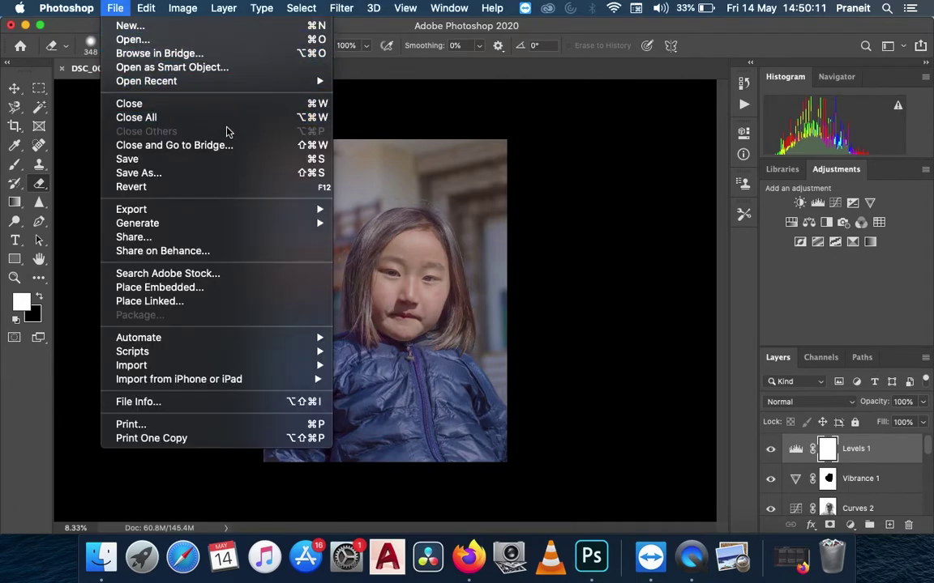
{"action": "left_click", "coordinate": [584, 247]}
{"action": "key", "text": "super+equal"}
{"action": "key", "text": "super+equal"}
{"action": "key", "text": "super+equal"}
{"action": "key", "text": "super+equal"}
{"action": "key", "text": "super+equal"}
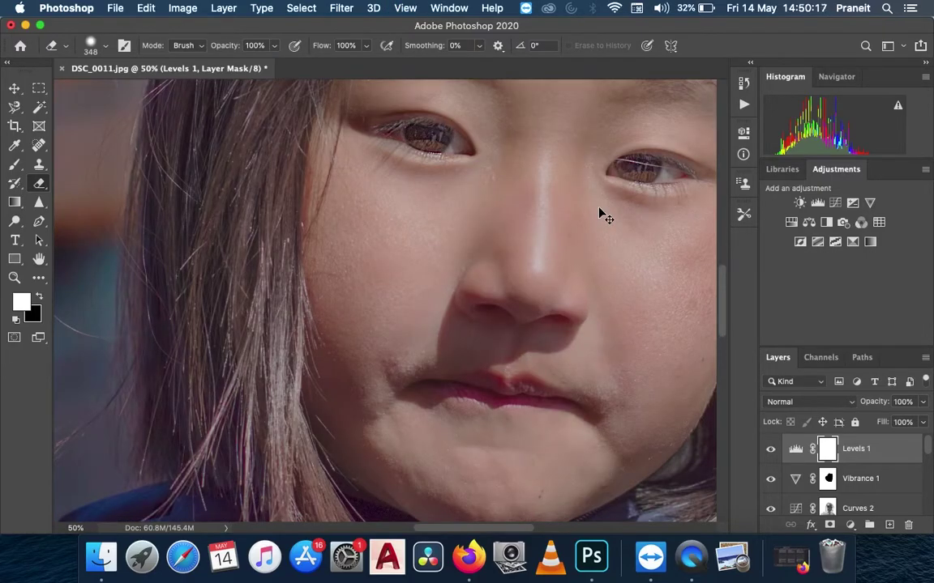
{"action": "scroll", "coordinate": [526, 255], "scroll_direction": "up", "scroll_amount": 10}
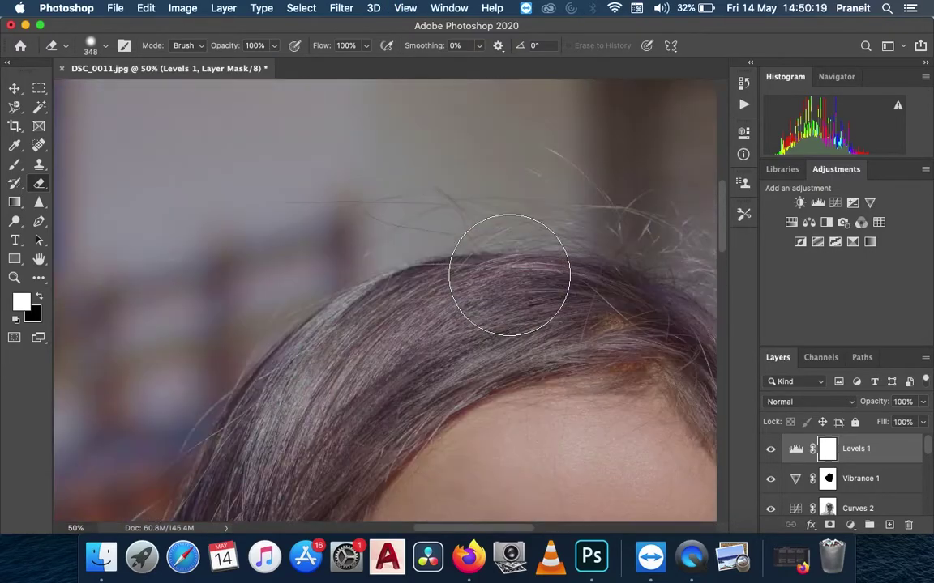
{"action": "scroll", "coordinate": [509, 275], "scroll_direction": "down", "scroll_amount": 20}
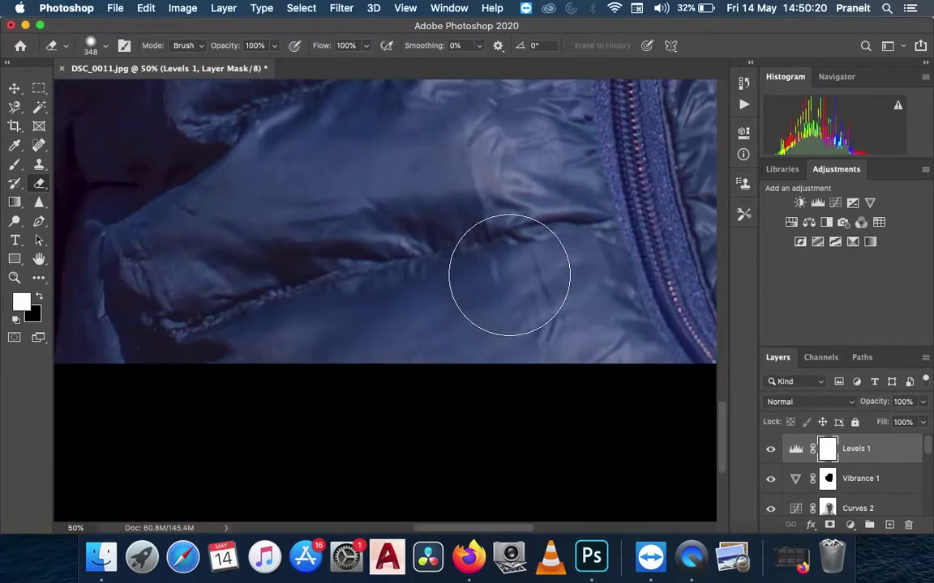
{"action": "key", "text": "super+minus"}
{"action": "key", "text": "super+minus"}
{"action": "key", "text": "super+minus"}
{"action": "key", "text": "super+minus"}
{"action": "key", "text": "super+minus"}
{"action": "key", "text": "super+minus"}
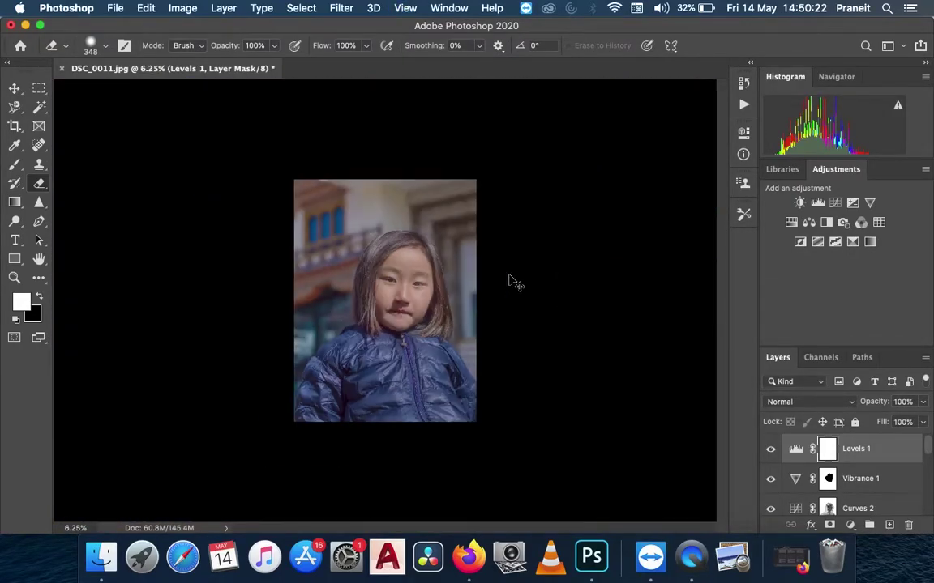
{"action": "key", "text": "super+equal"}
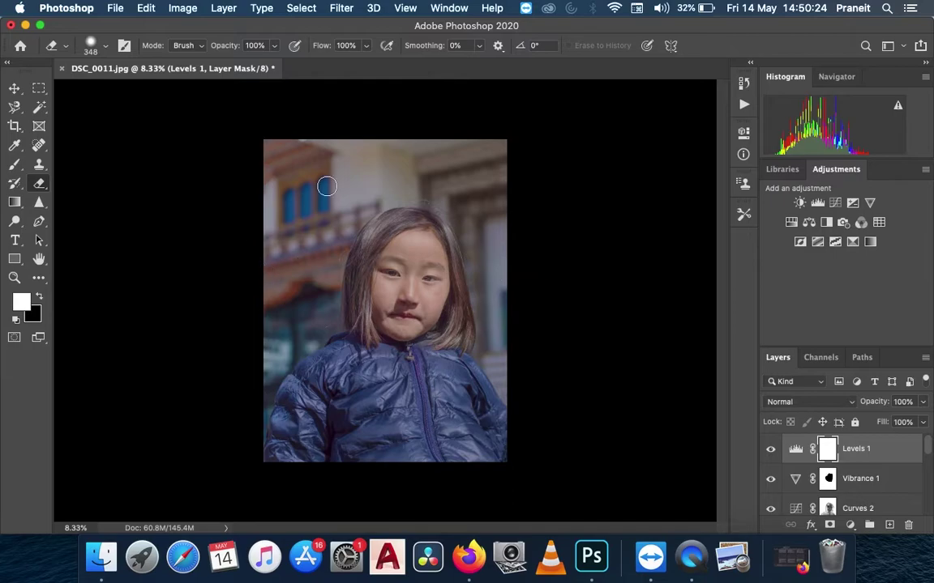
Save a JPEG copy as DSC_0011_edited.jpg in the Himalaya folder with quality 12 and Baseline ("Standard") format.
{"action": "left_click", "coordinate": [115, 8]}
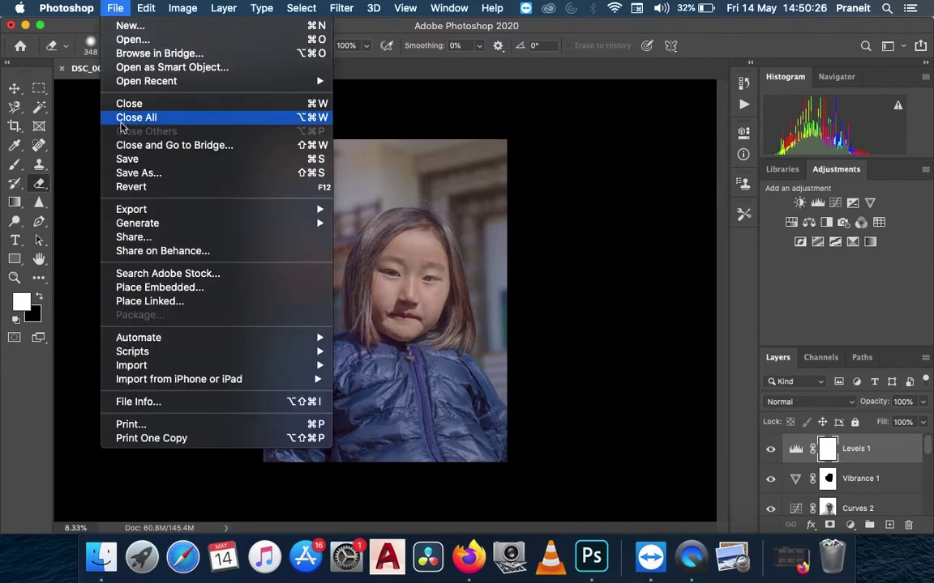
{"action": "left_click", "coordinate": [145, 172]}
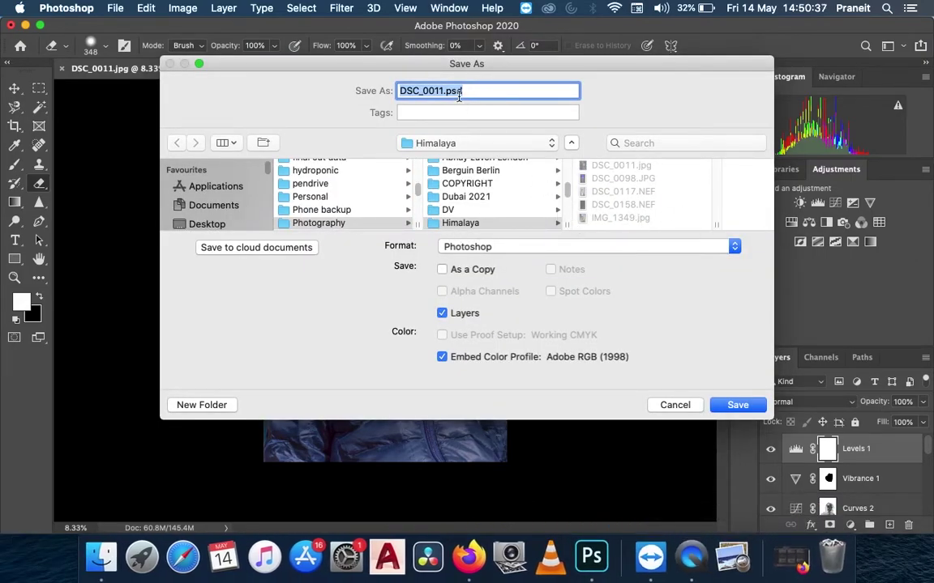
{"action": "left_click", "coordinate": [509, 252]}
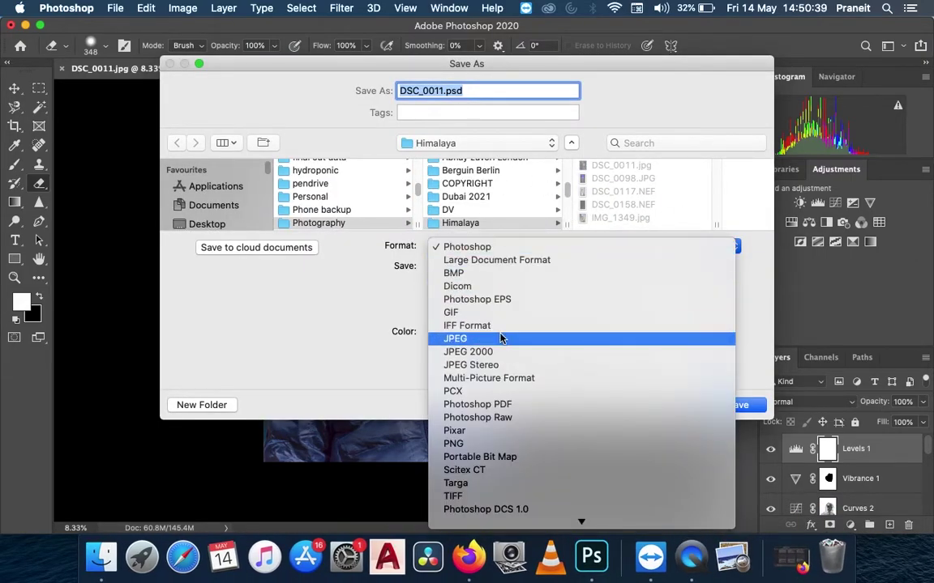
{"action": "key", "text": "Return"}
{"action": "left_click", "coordinate": [442, 91]}
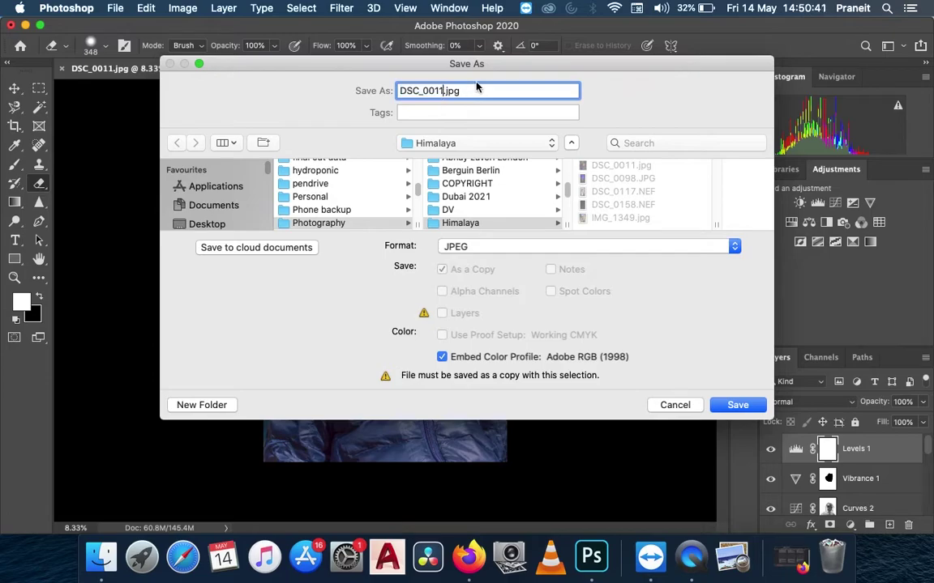
{"action": "type", "text": "_edited"}
{"action": "key", "text": "Return"}
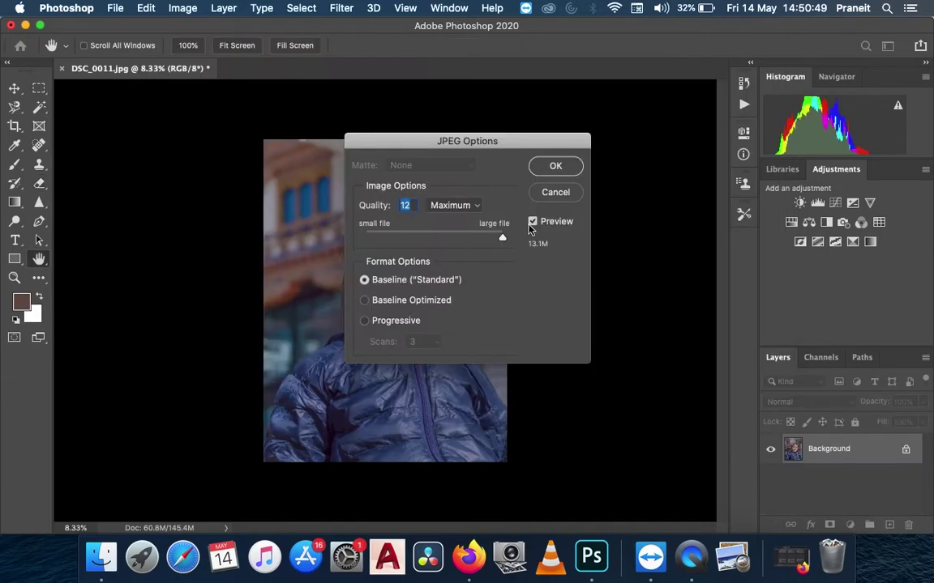
{"action": "left_click", "coordinate": [549, 163]}
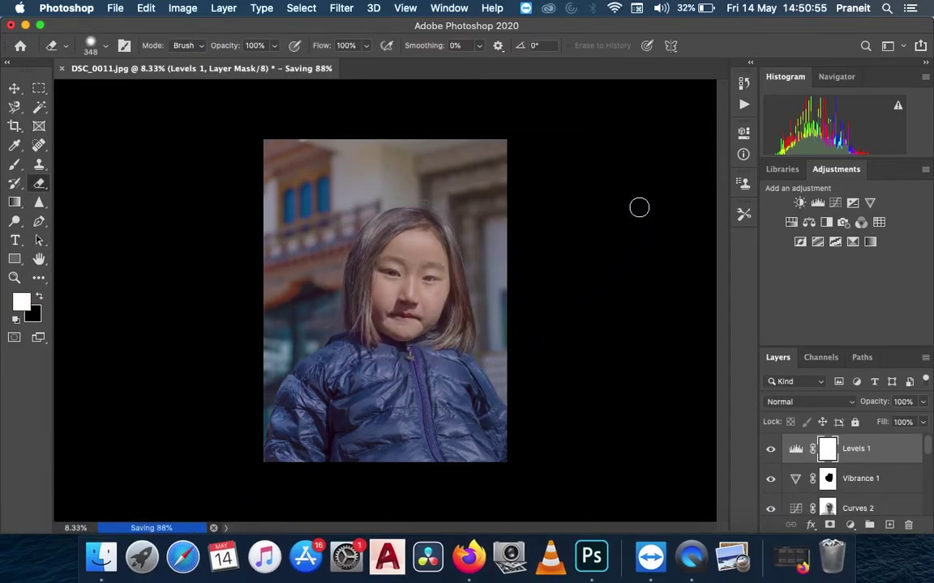
Switch to Finder, open DSC_0011_edited.jpg and the original DSC_0011.jpg in Preview, and place their windows side by side.
{"action": "left_click", "coordinate": [99, 551]}
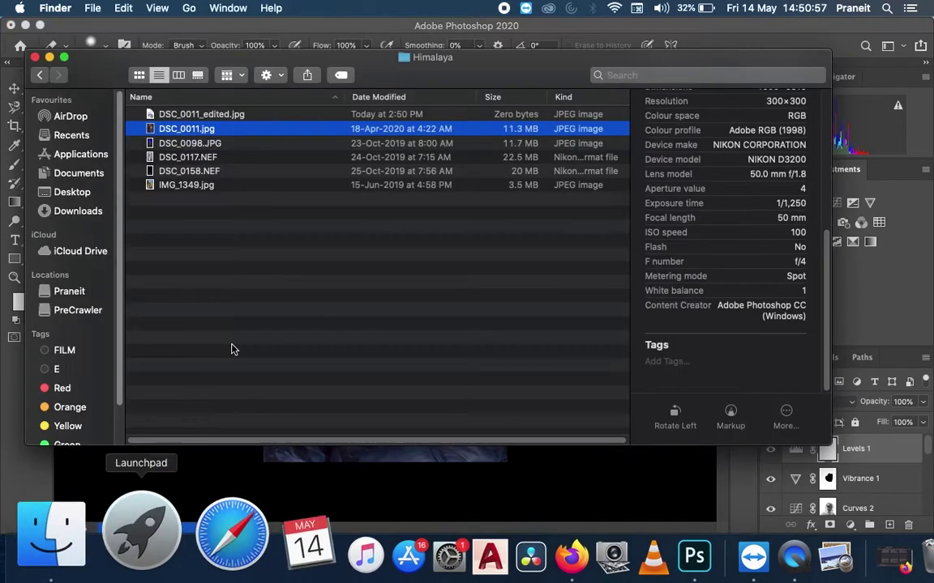
{"action": "left_click", "coordinate": [215, 129]}
{"action": "left_click", "coordinate": [233, 116]}
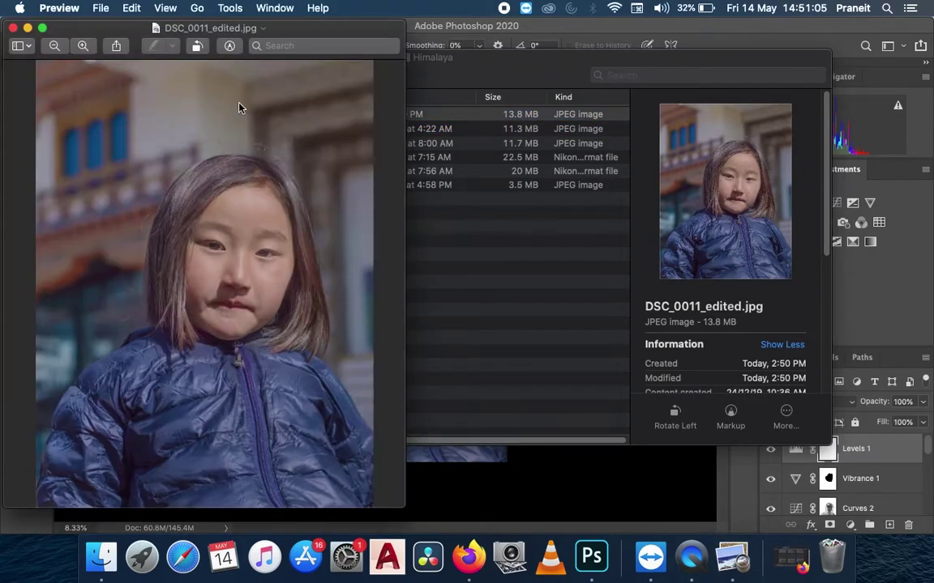
{"action": "left_click", "coordinate": [438, 218]}
{"action": "left_click", "coordinate": [193, 131]}
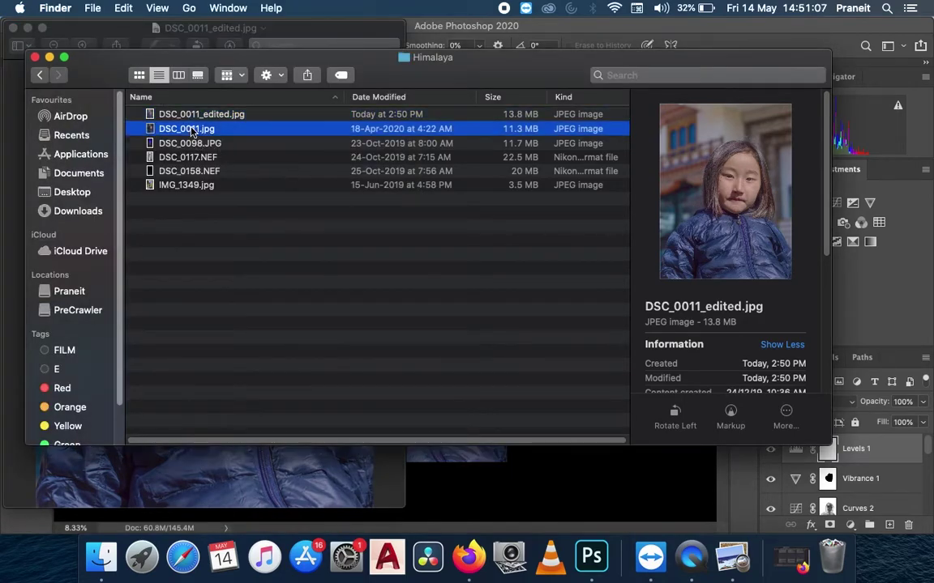
{"action": "key", "text": "super+Tab"}
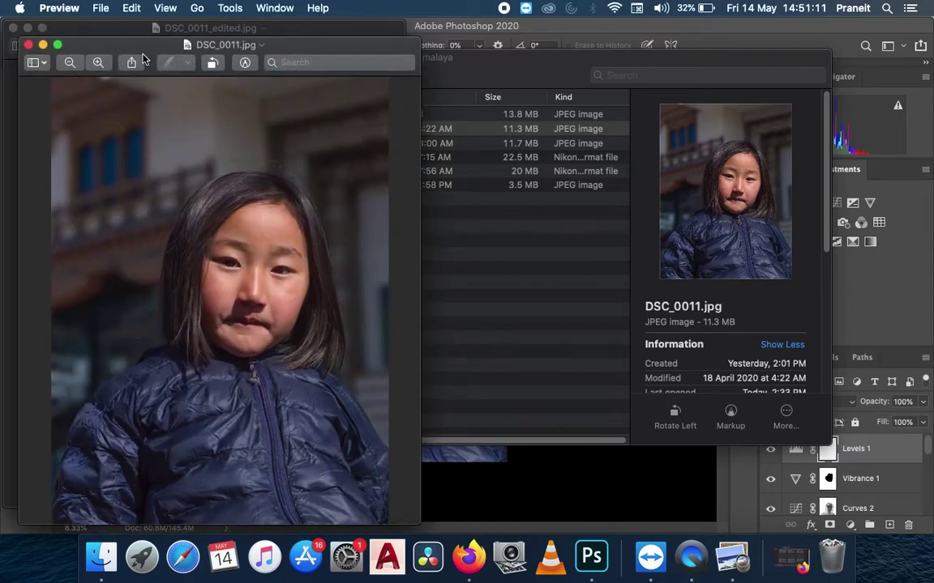
{"action": "left_click_drag", "start_coordinate": [150, 51], "coordinate": [537, 35]}
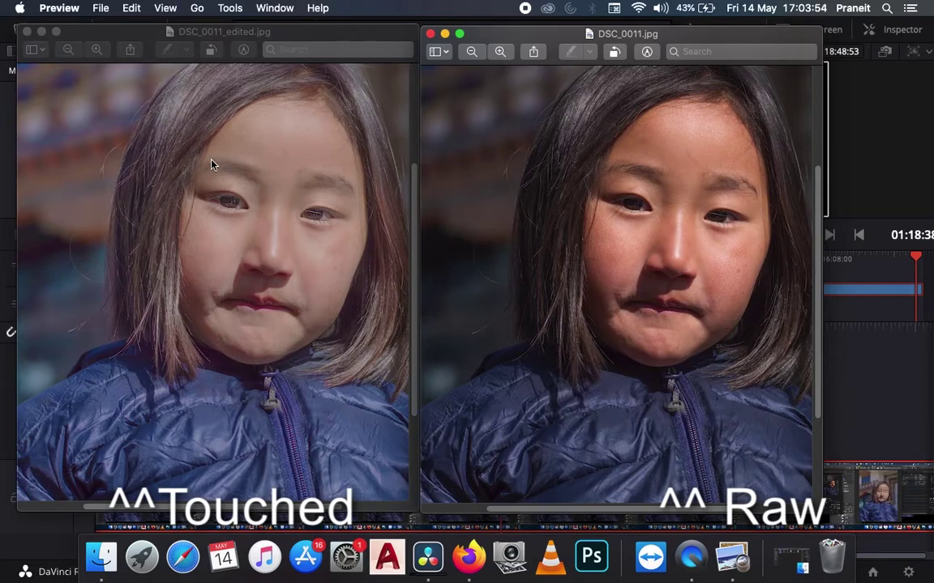
Compare the edited and original portraits up close and zoomed out to full view, and close the original DSC_0011.jpg.
{"action": "left_click", "coordinate": [291, 309]}
{"action": "left_click_drag", "start_coordinate": [164, 165], "coordinate": [239, 258]}
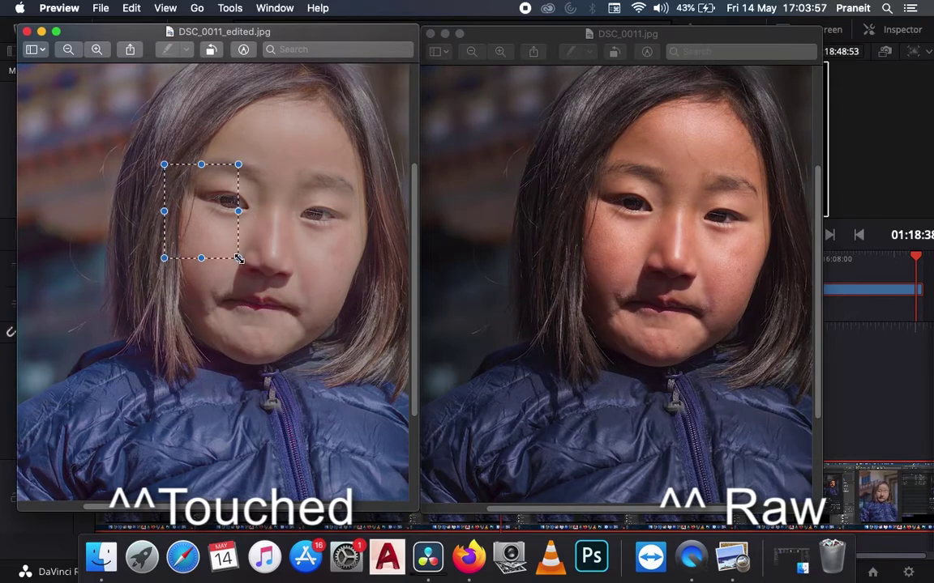
{"action": "left_click", "coordinate": [213, 215]}
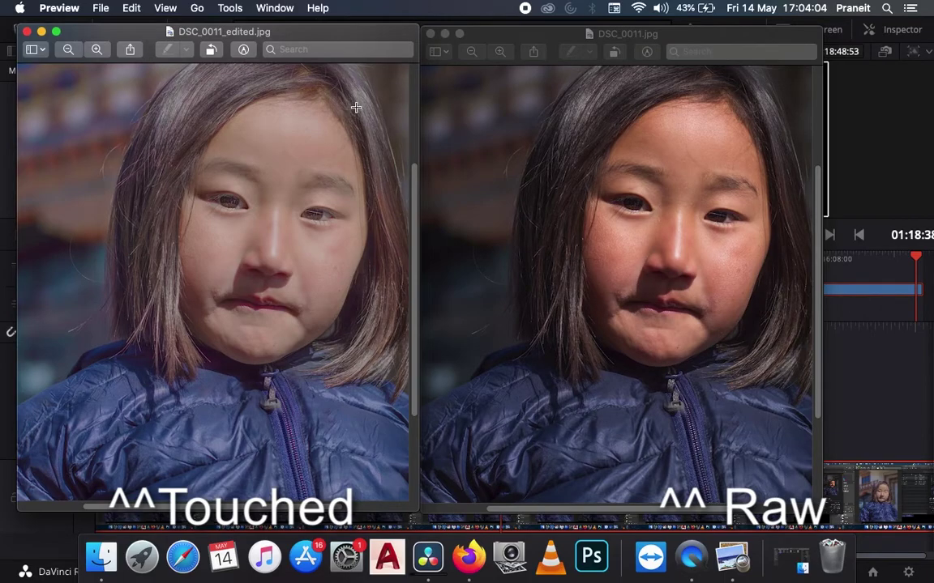
{"action": "left_click", "coordinate": [69, 50]}
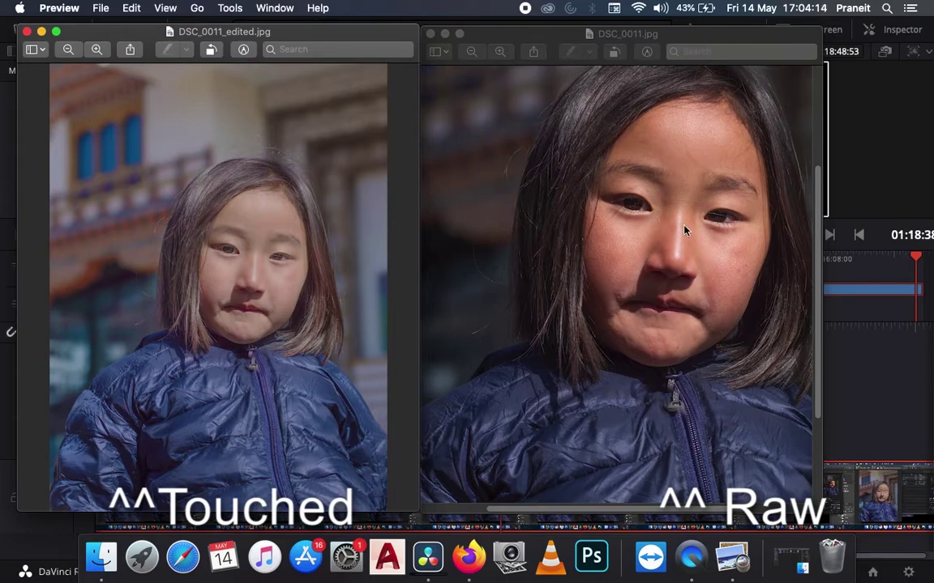
{"action": "left_click", "coordinate": [514, 94]}
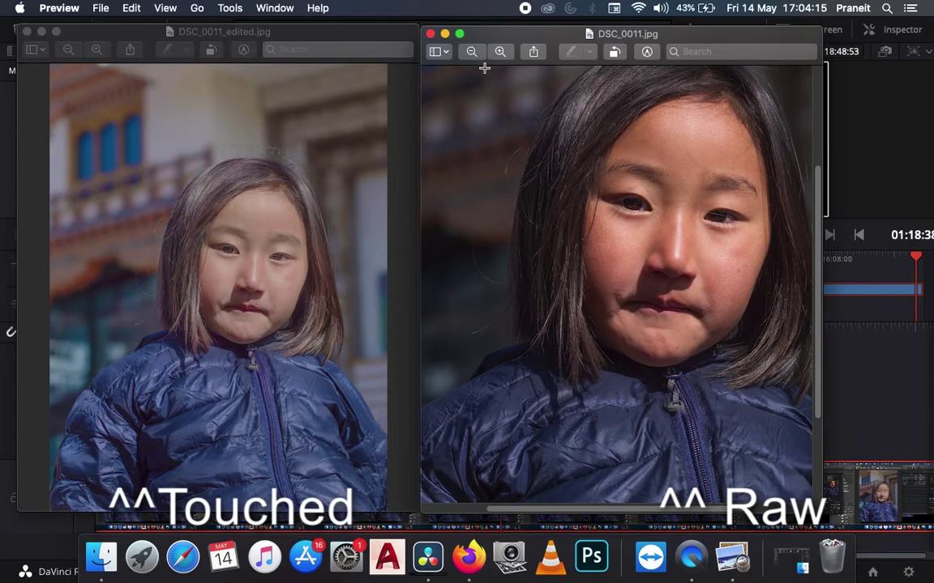
{"action": "left_click", "coordinate": [474, 51]}
{"action": "left_click", "coordinate": [474, 52]}
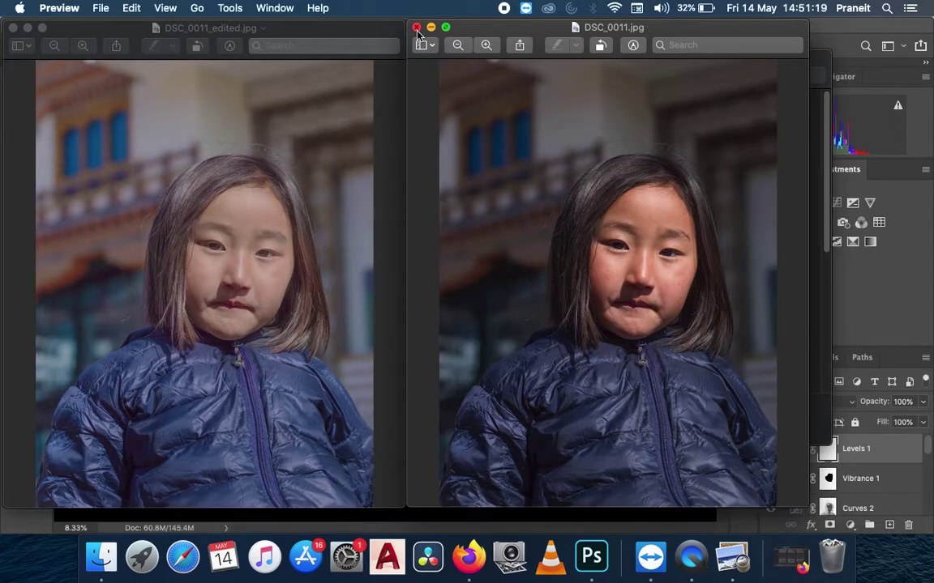
{"action": "key", "text": "super+w"}
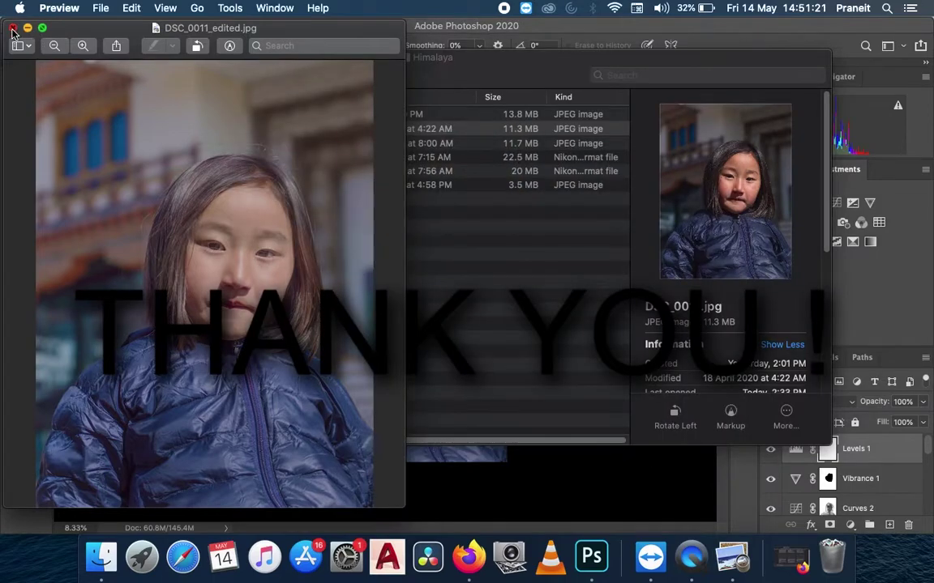